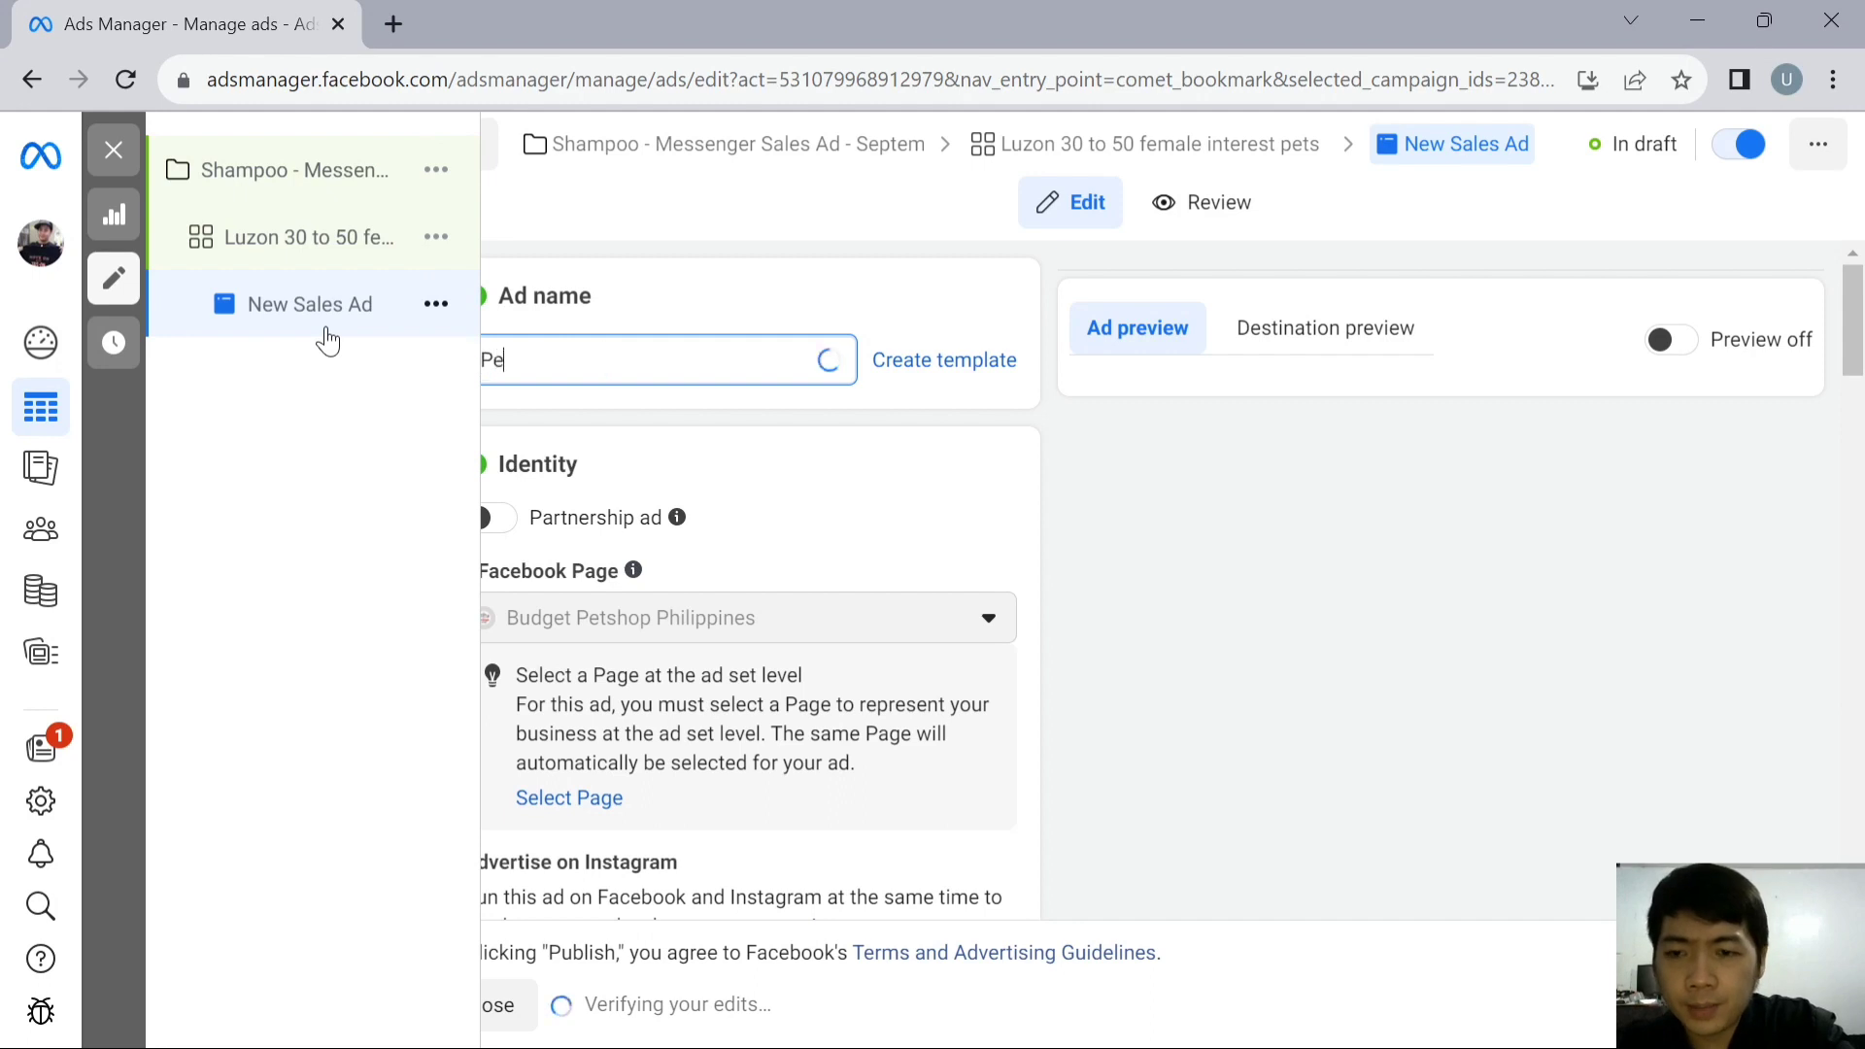
- Name the new ad "Pet Shampoo Image Ad"
{"action": "type", "text": "poo "}
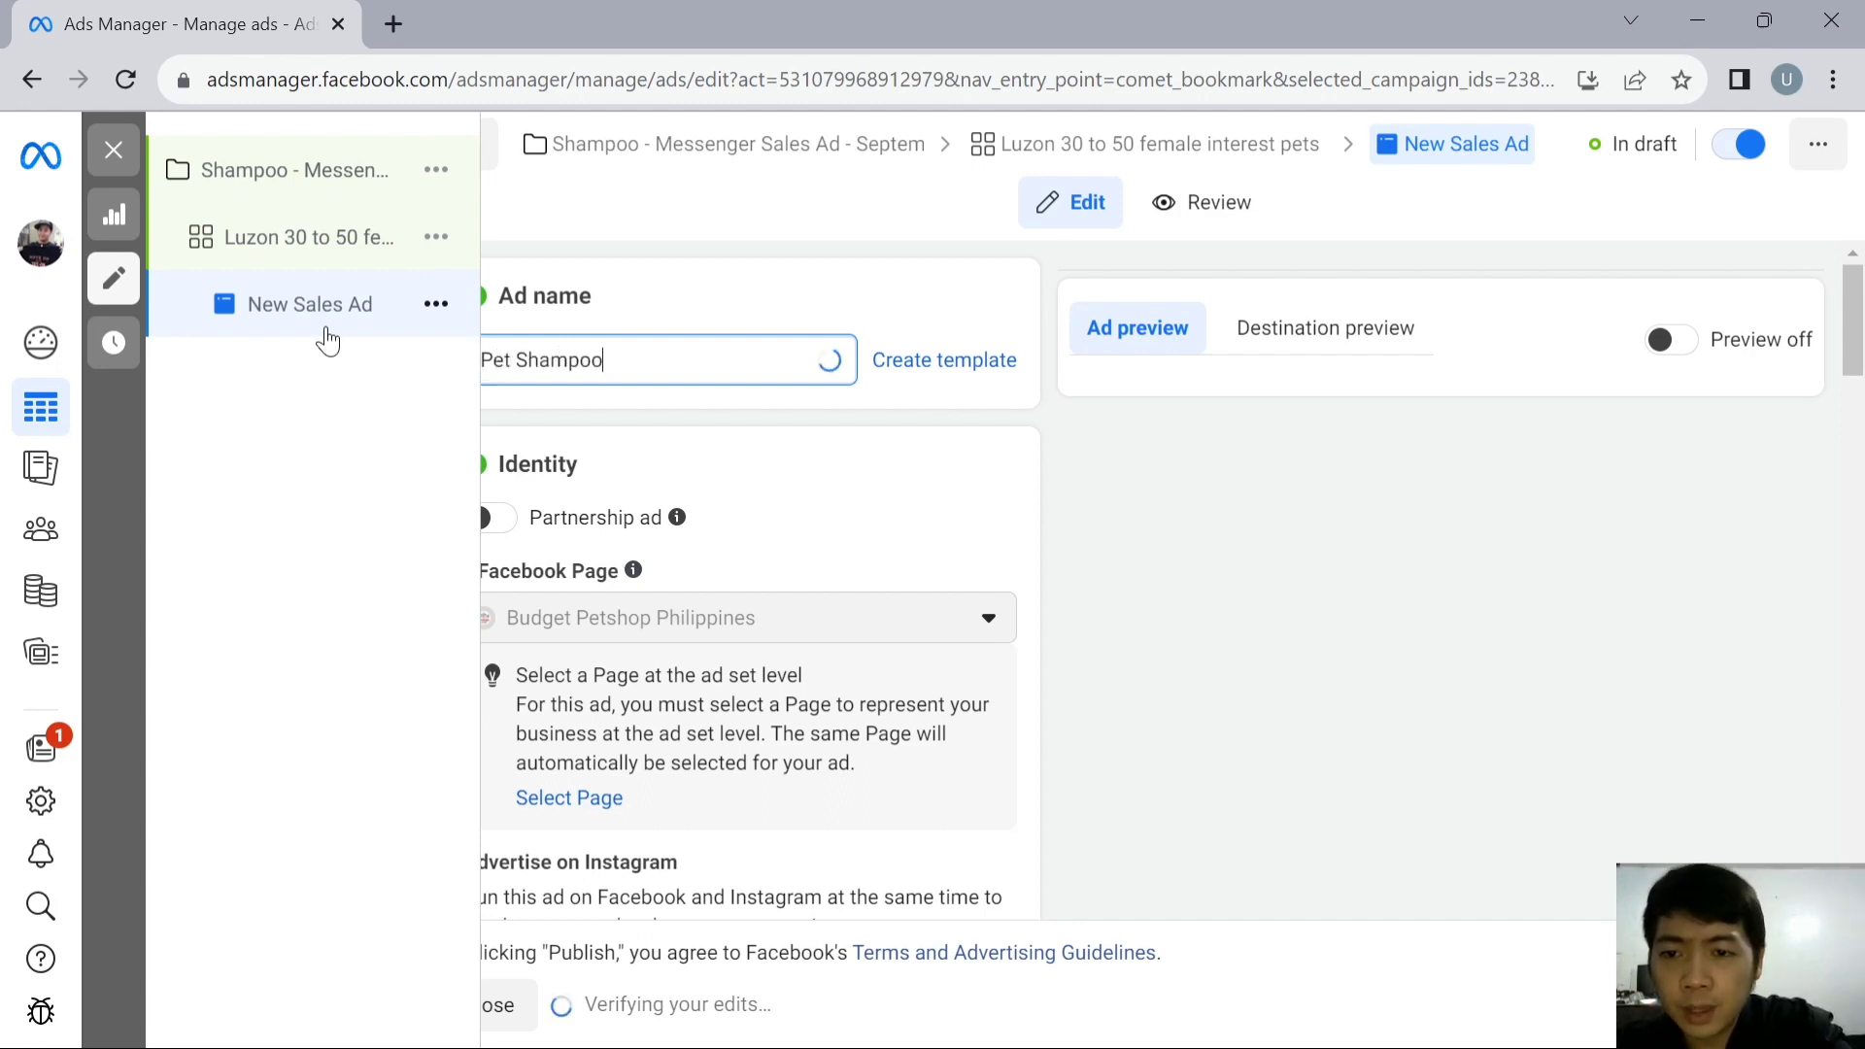
{"action": "type", "text": "Im"}
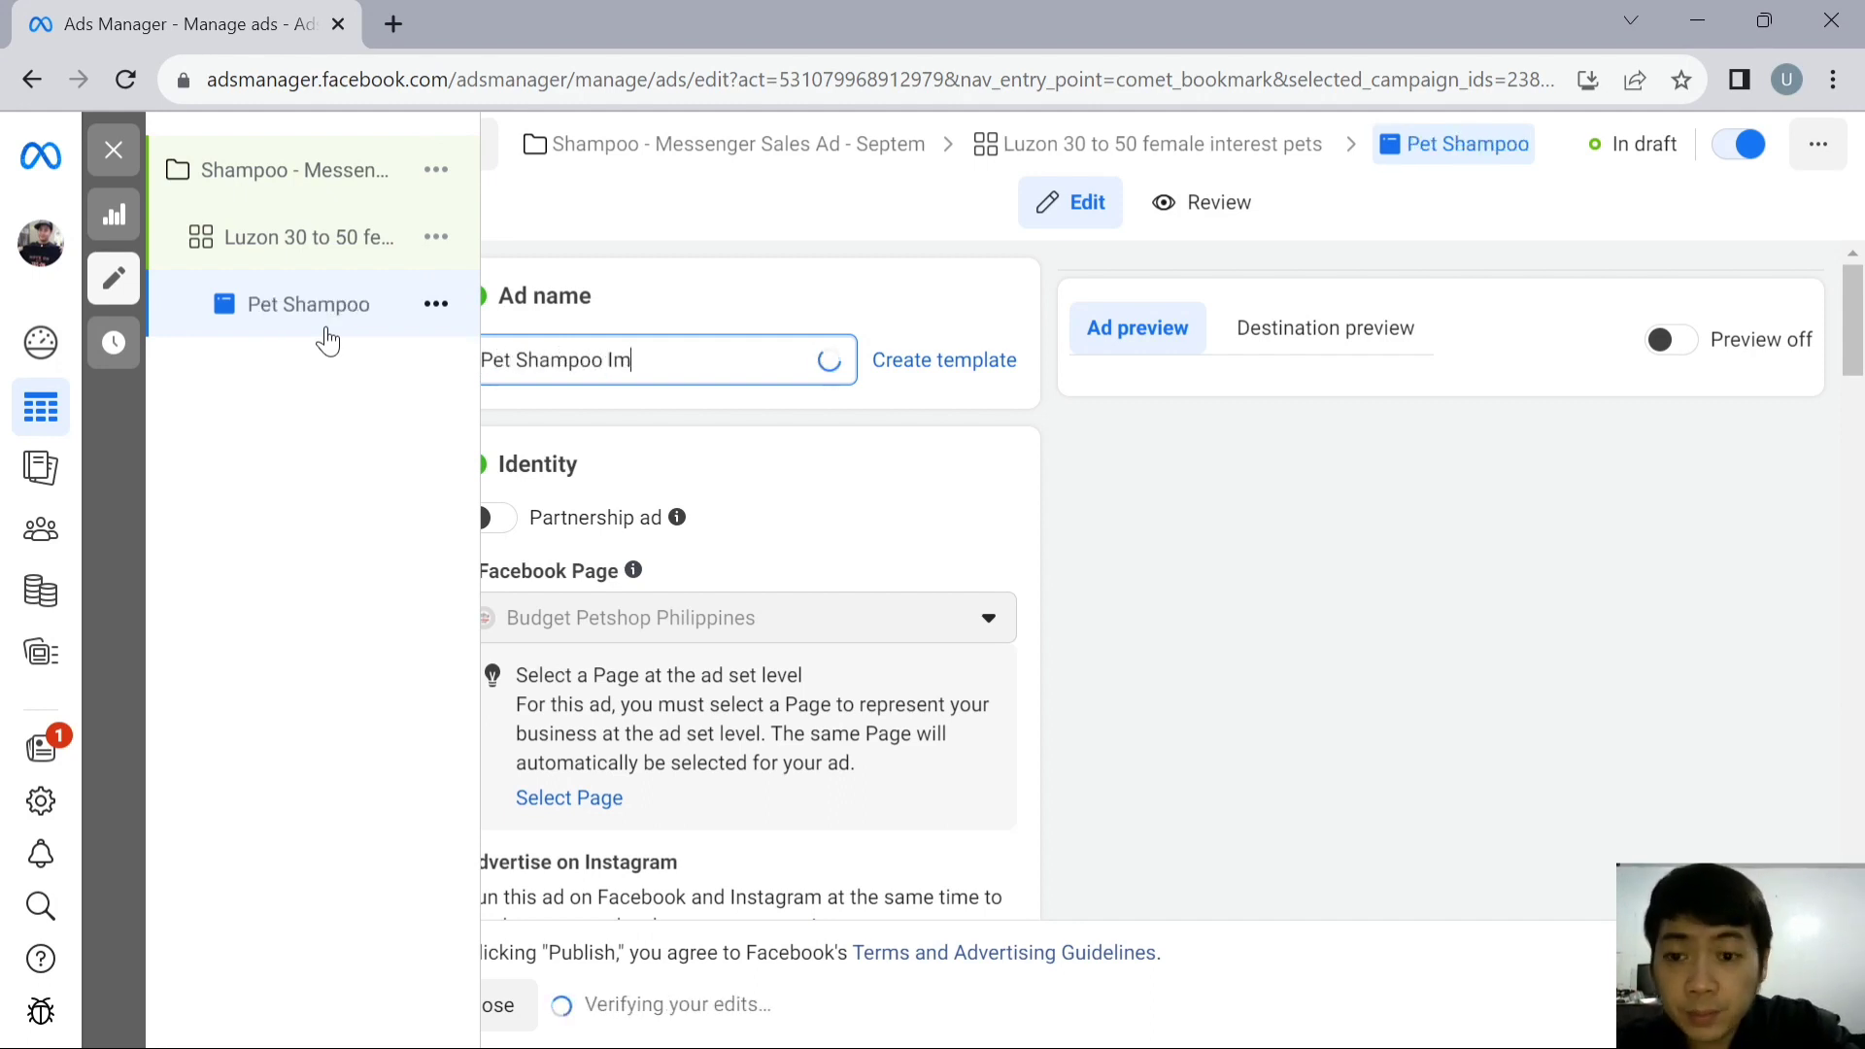
{"action": "type", "text": "age"}
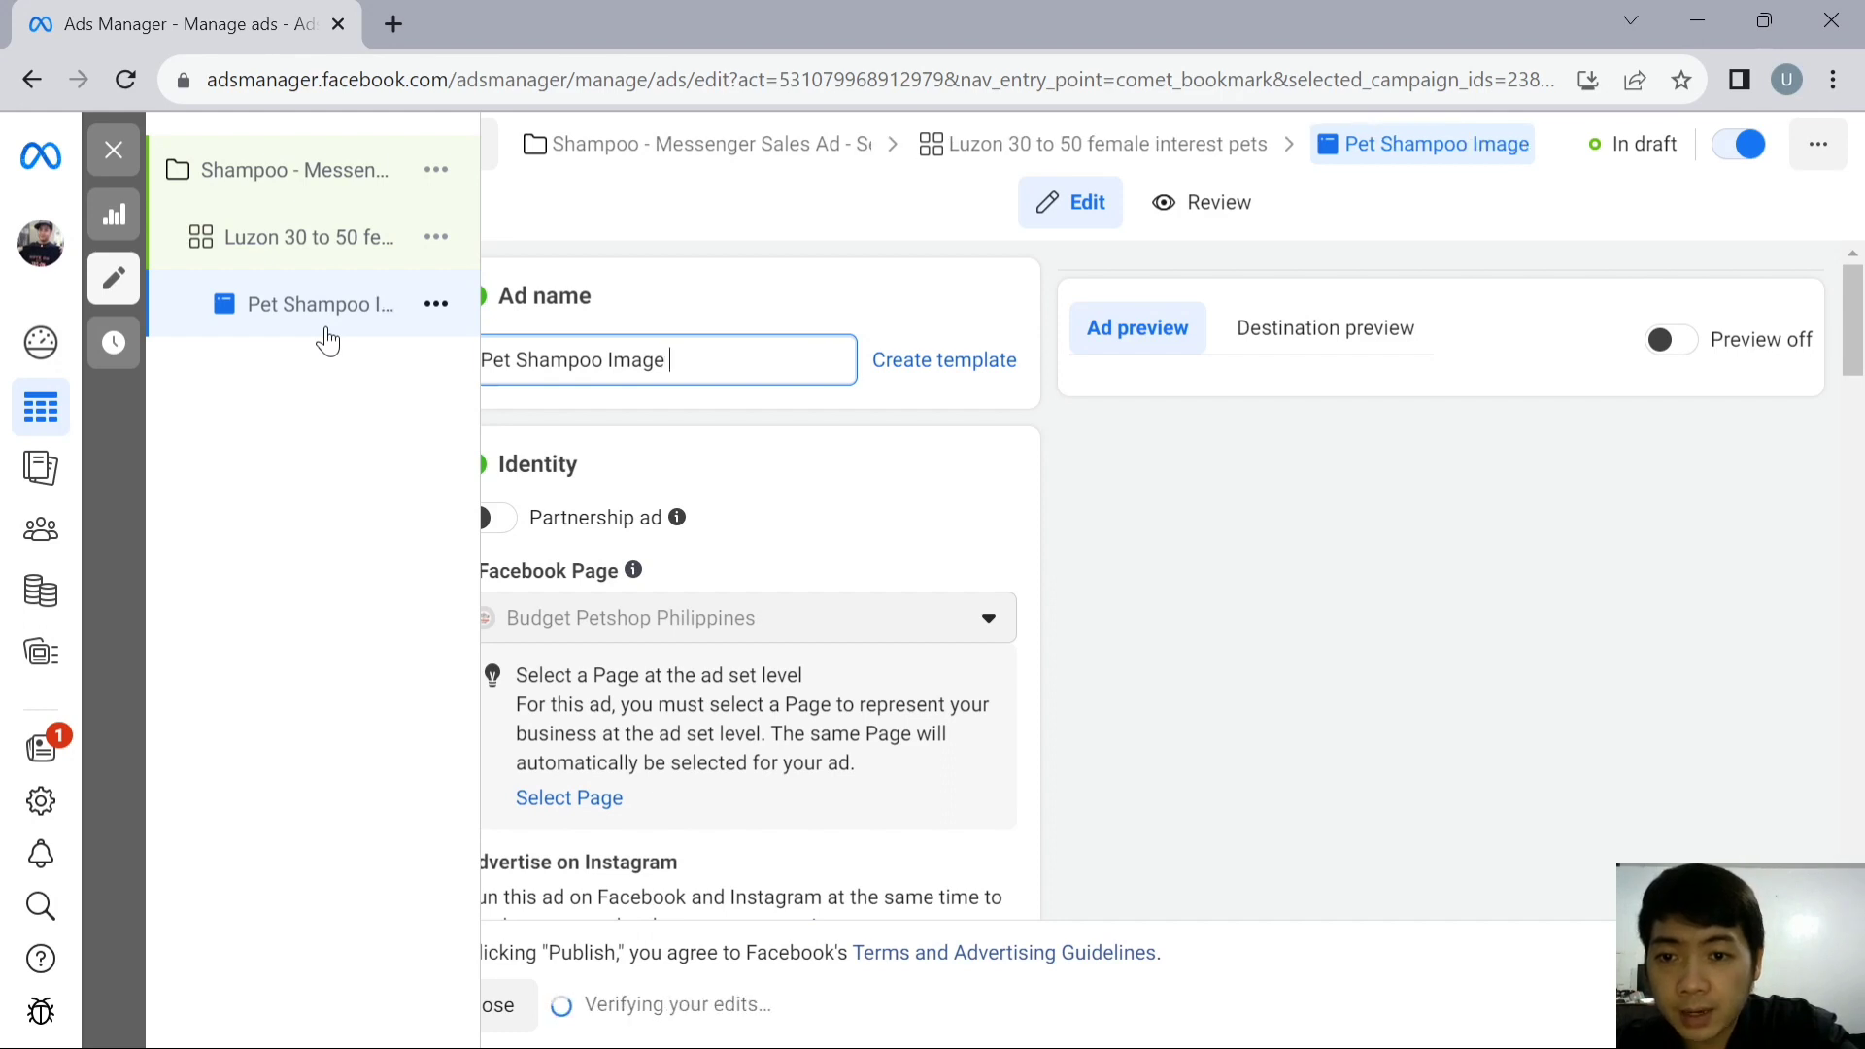
{"action": "type", "text": " Ad"}
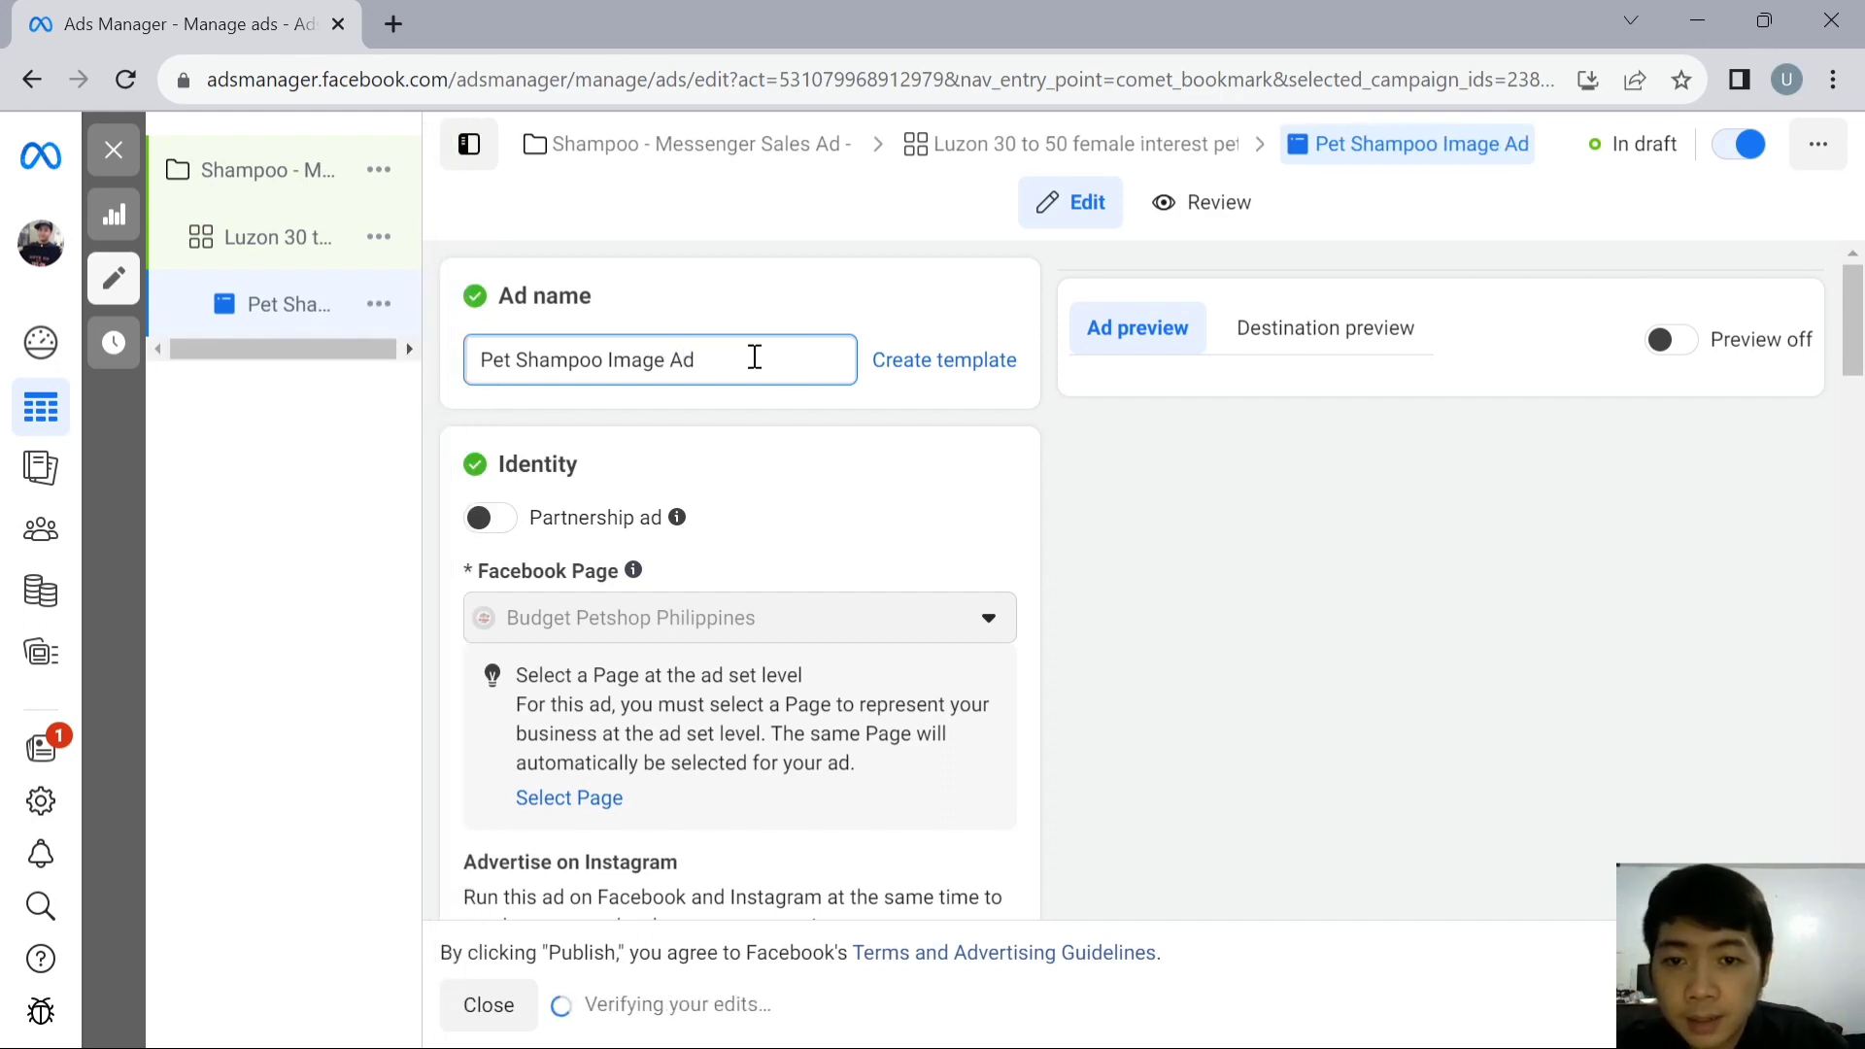
- Review the ad's identity settings, ad setup choices, creative source and format options
{"action": "scroll", "coordinate": [860, 481], "scroll_direction": "down", "scroll_amount": 2}
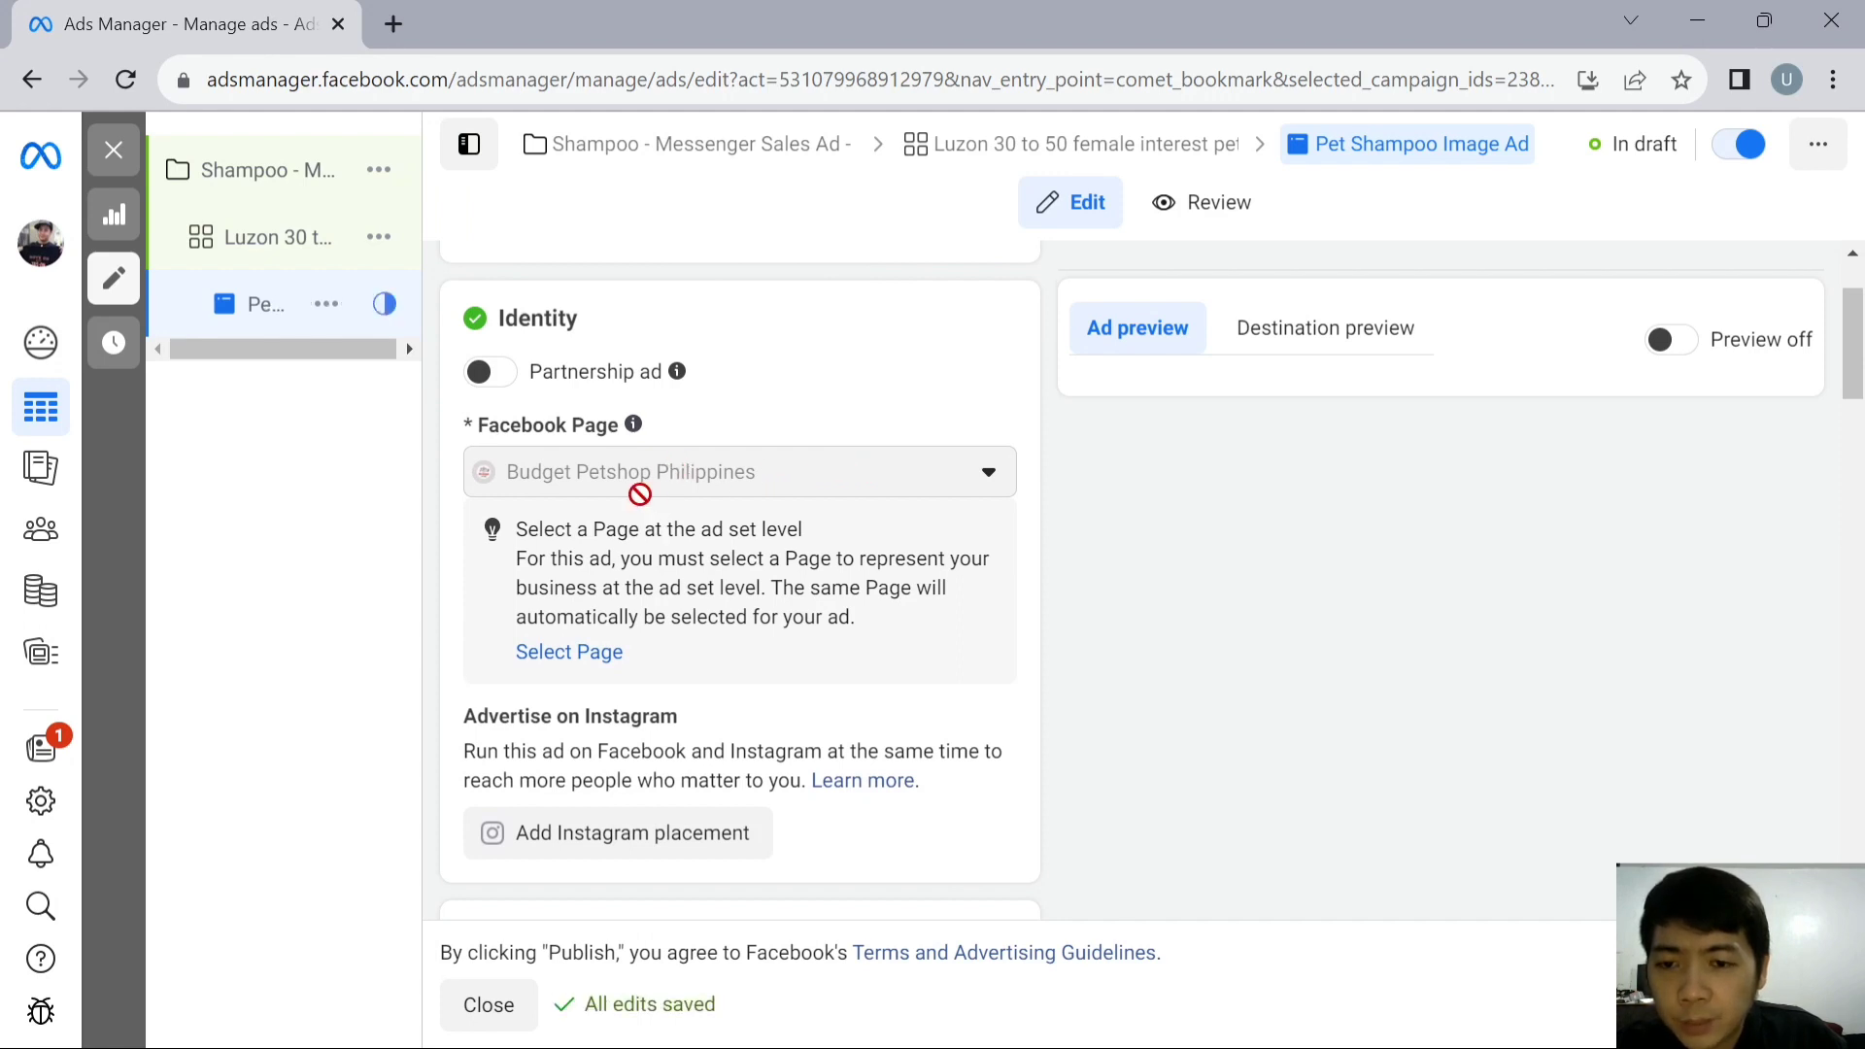
{"action": "scroll", "coordinate": [769, 495], "scroll_direction": "down", "scroll_amount": 3}
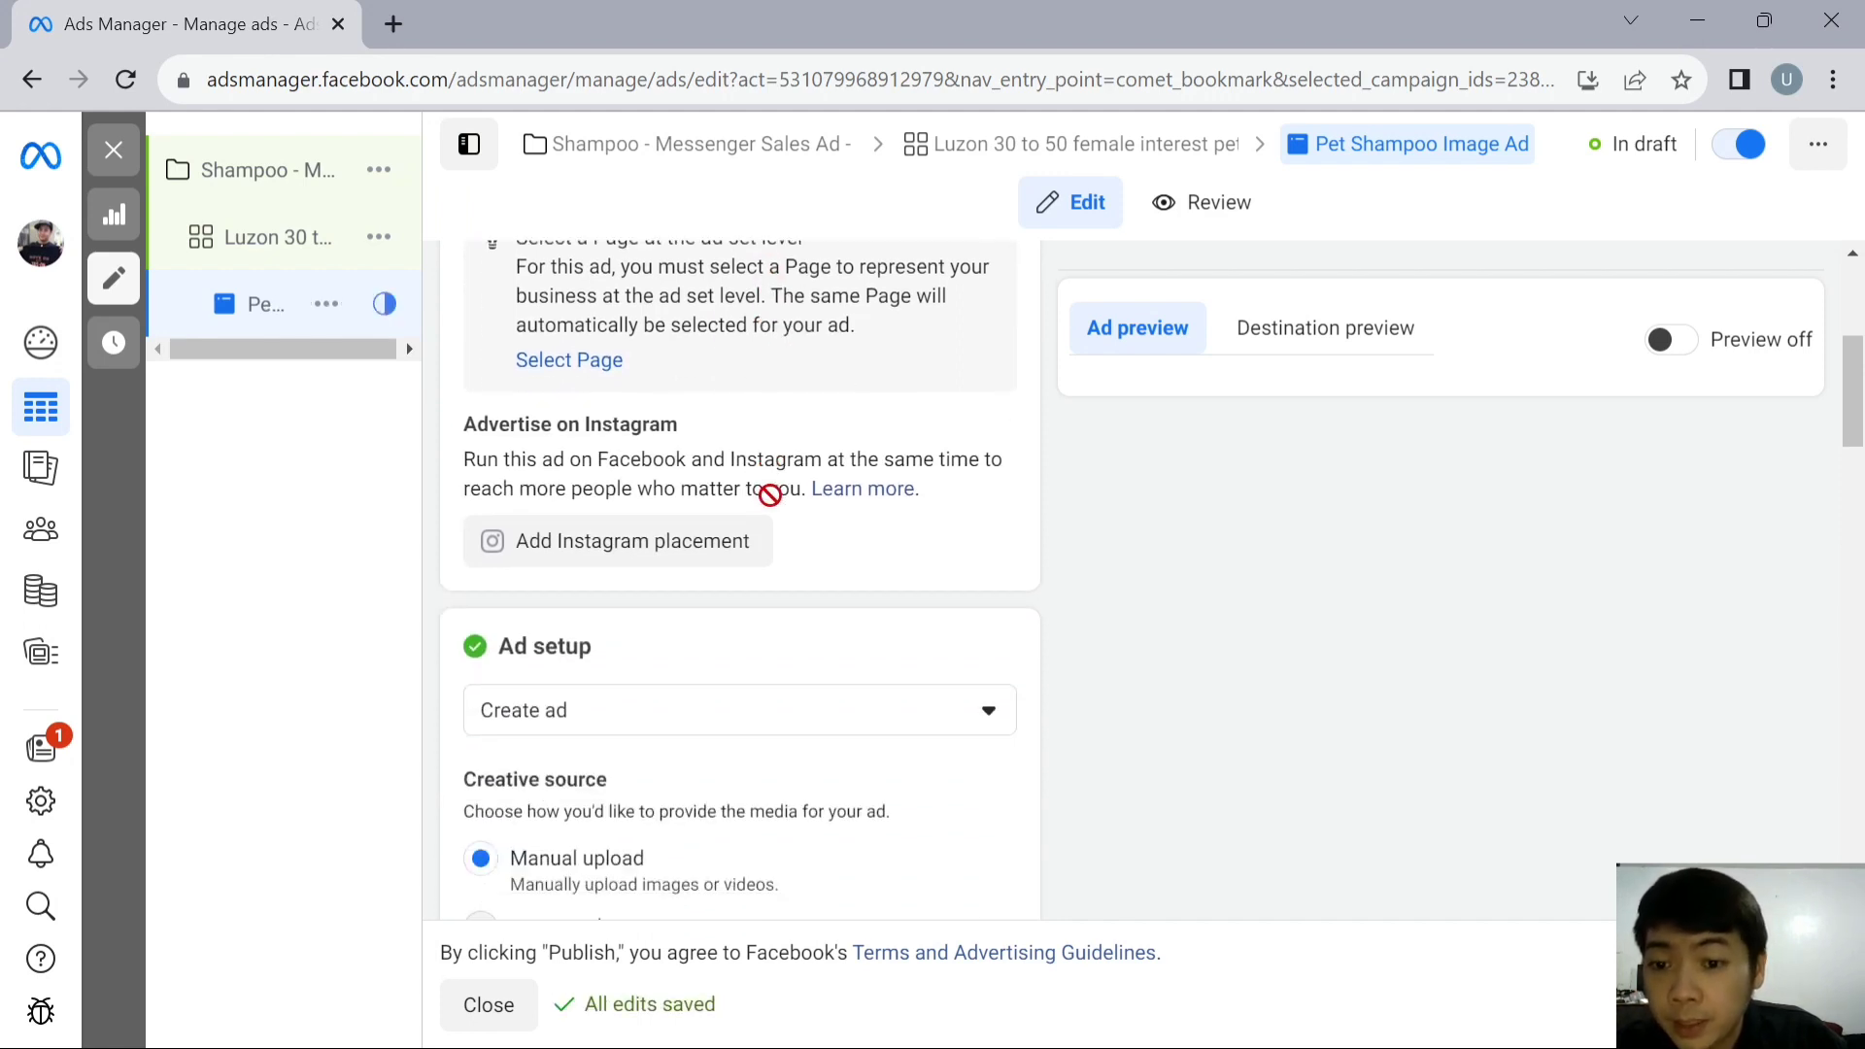
{"action": "scroll", "coordinate": [949, 495], "scroll_direction": "down", "scroll_amount": 2}
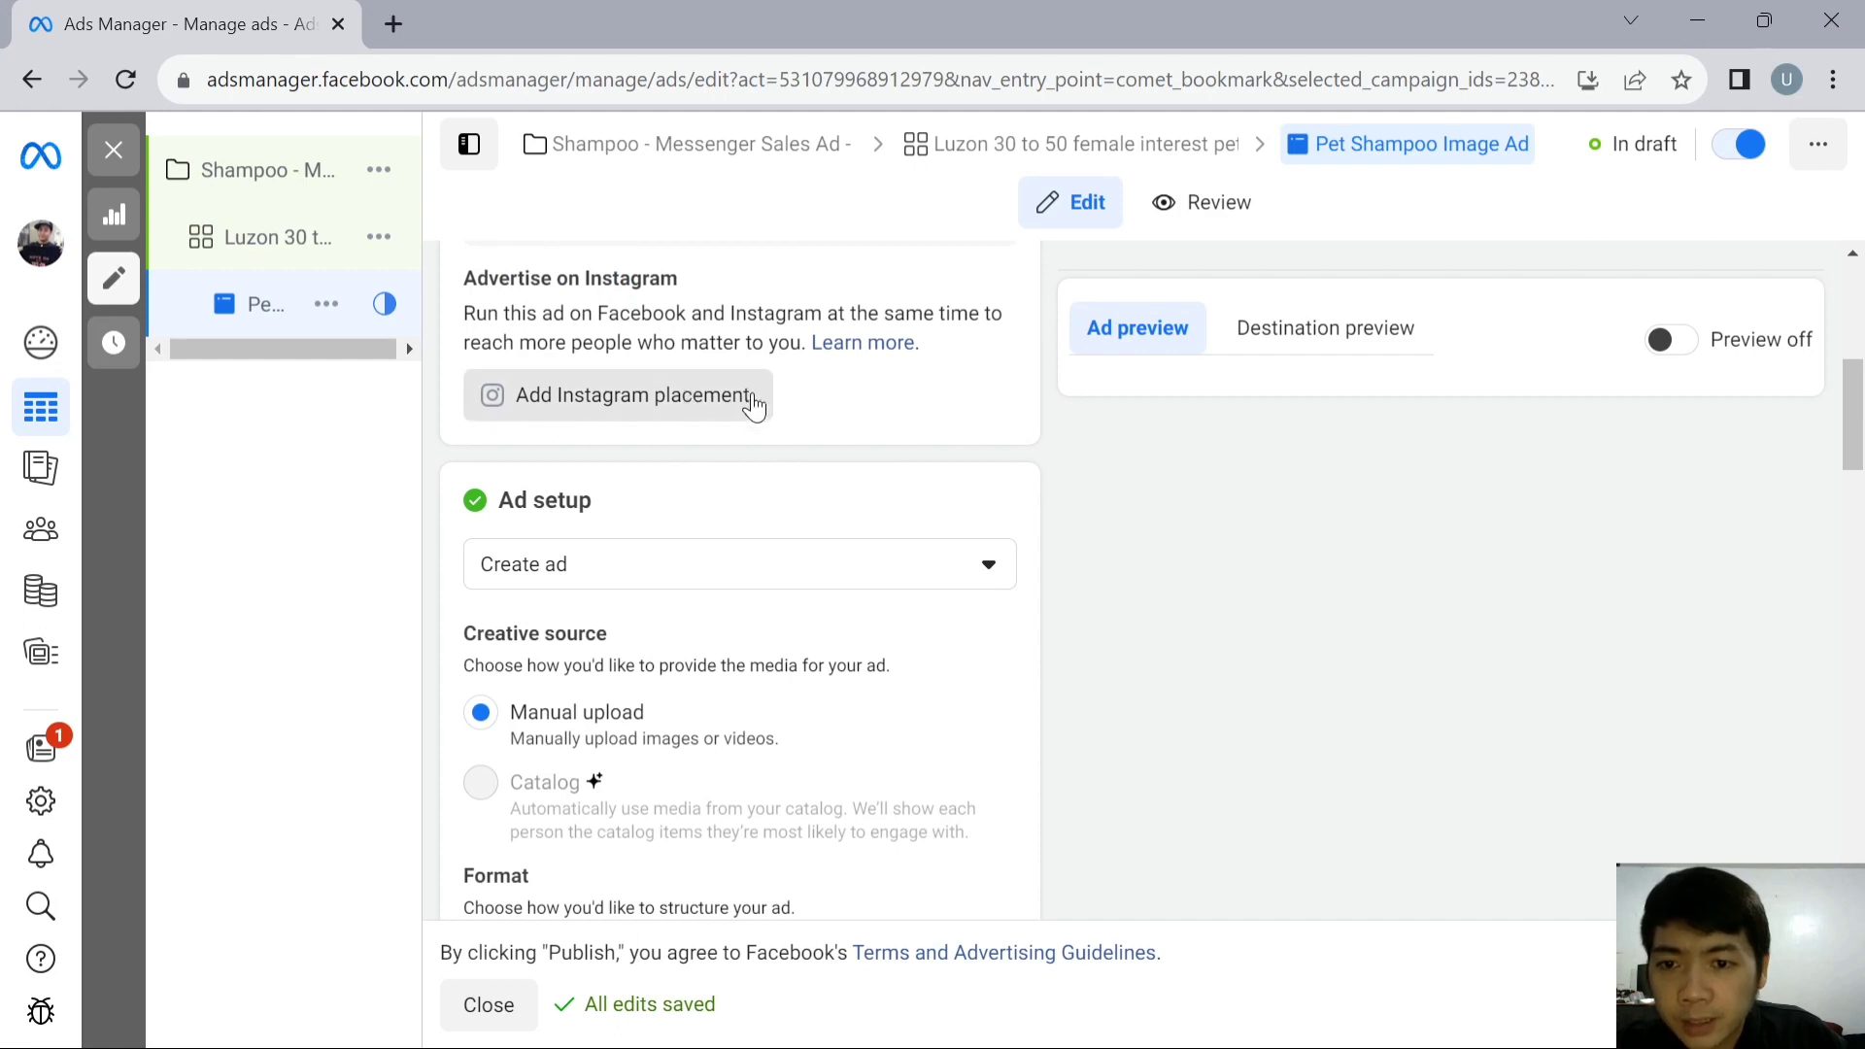
{"action": "scroll", "coordinate": [871, 418], "scroll_direction": "down", "scroll_amount": 2}
{"action": "left_click", "coordinate": [870, 425]}
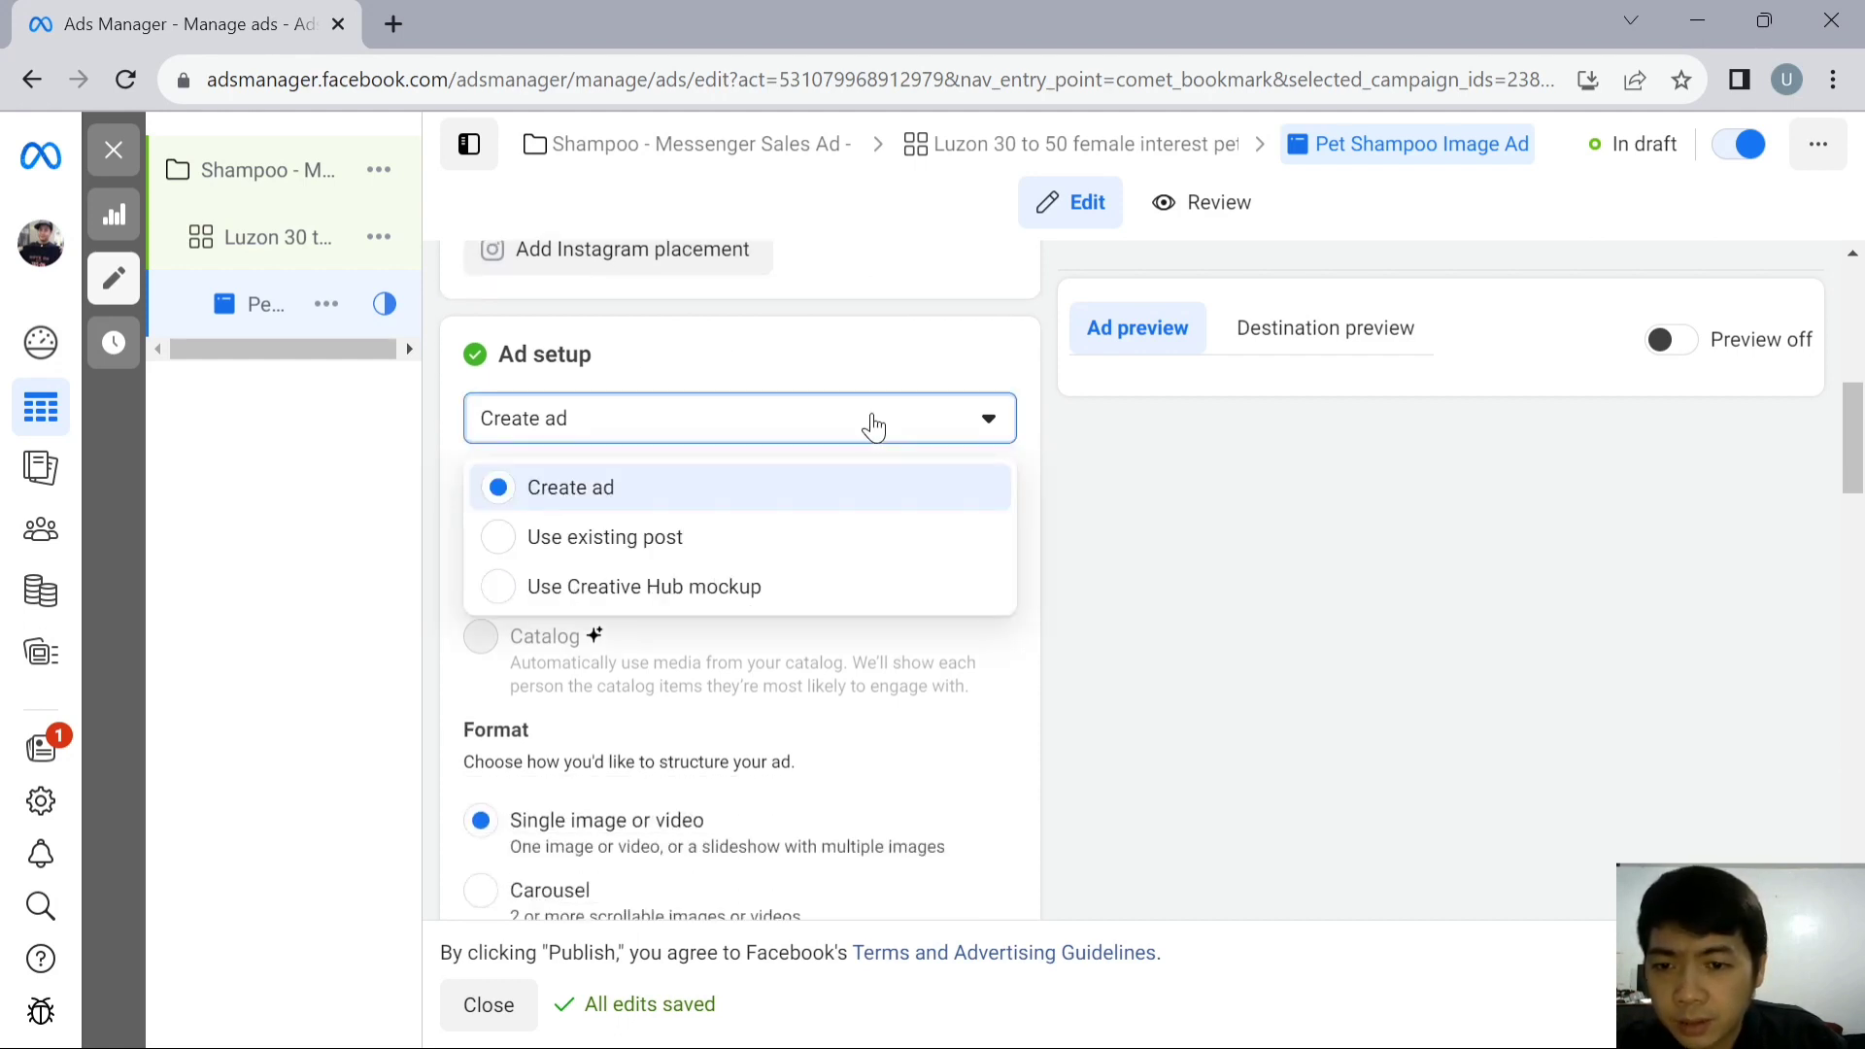
{"action": "left_click", "coordinate": [874, 425]}
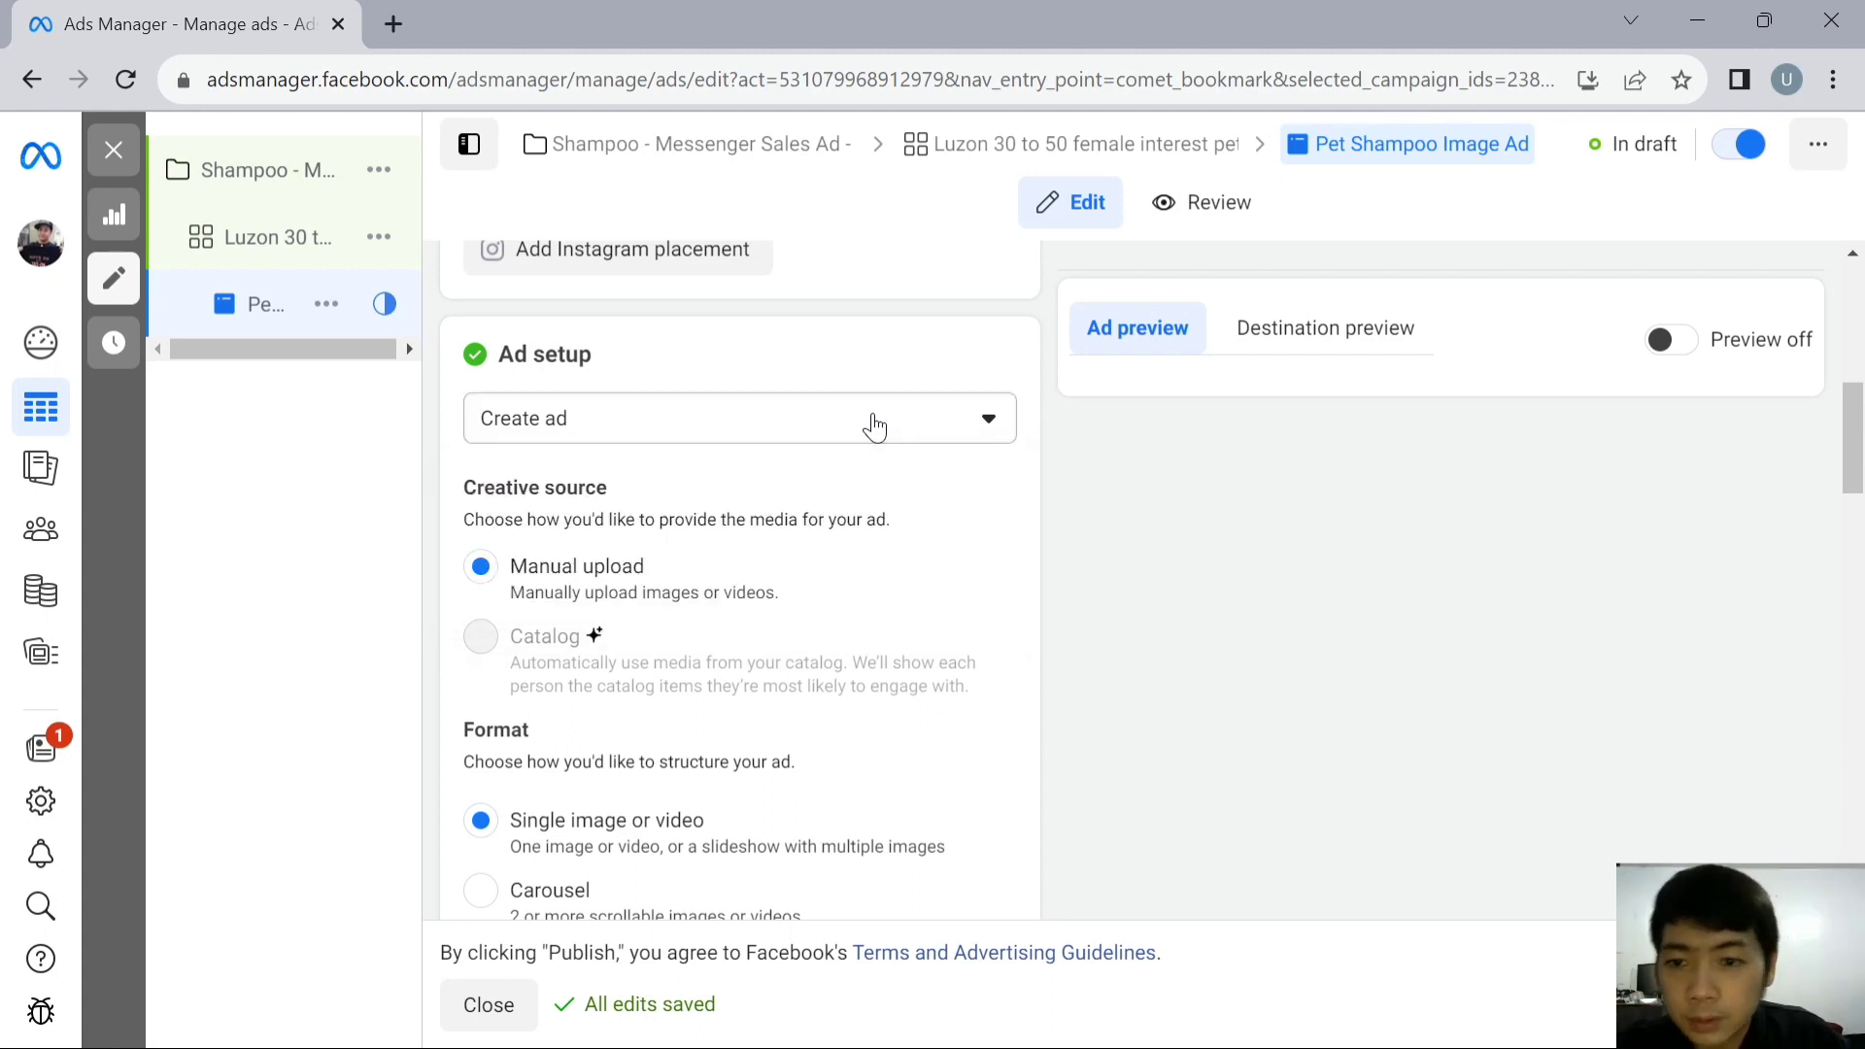
{"action": "scroll", "coordinate": [864, 447], "scroll_direction": "down", "scroll_amount": 2}
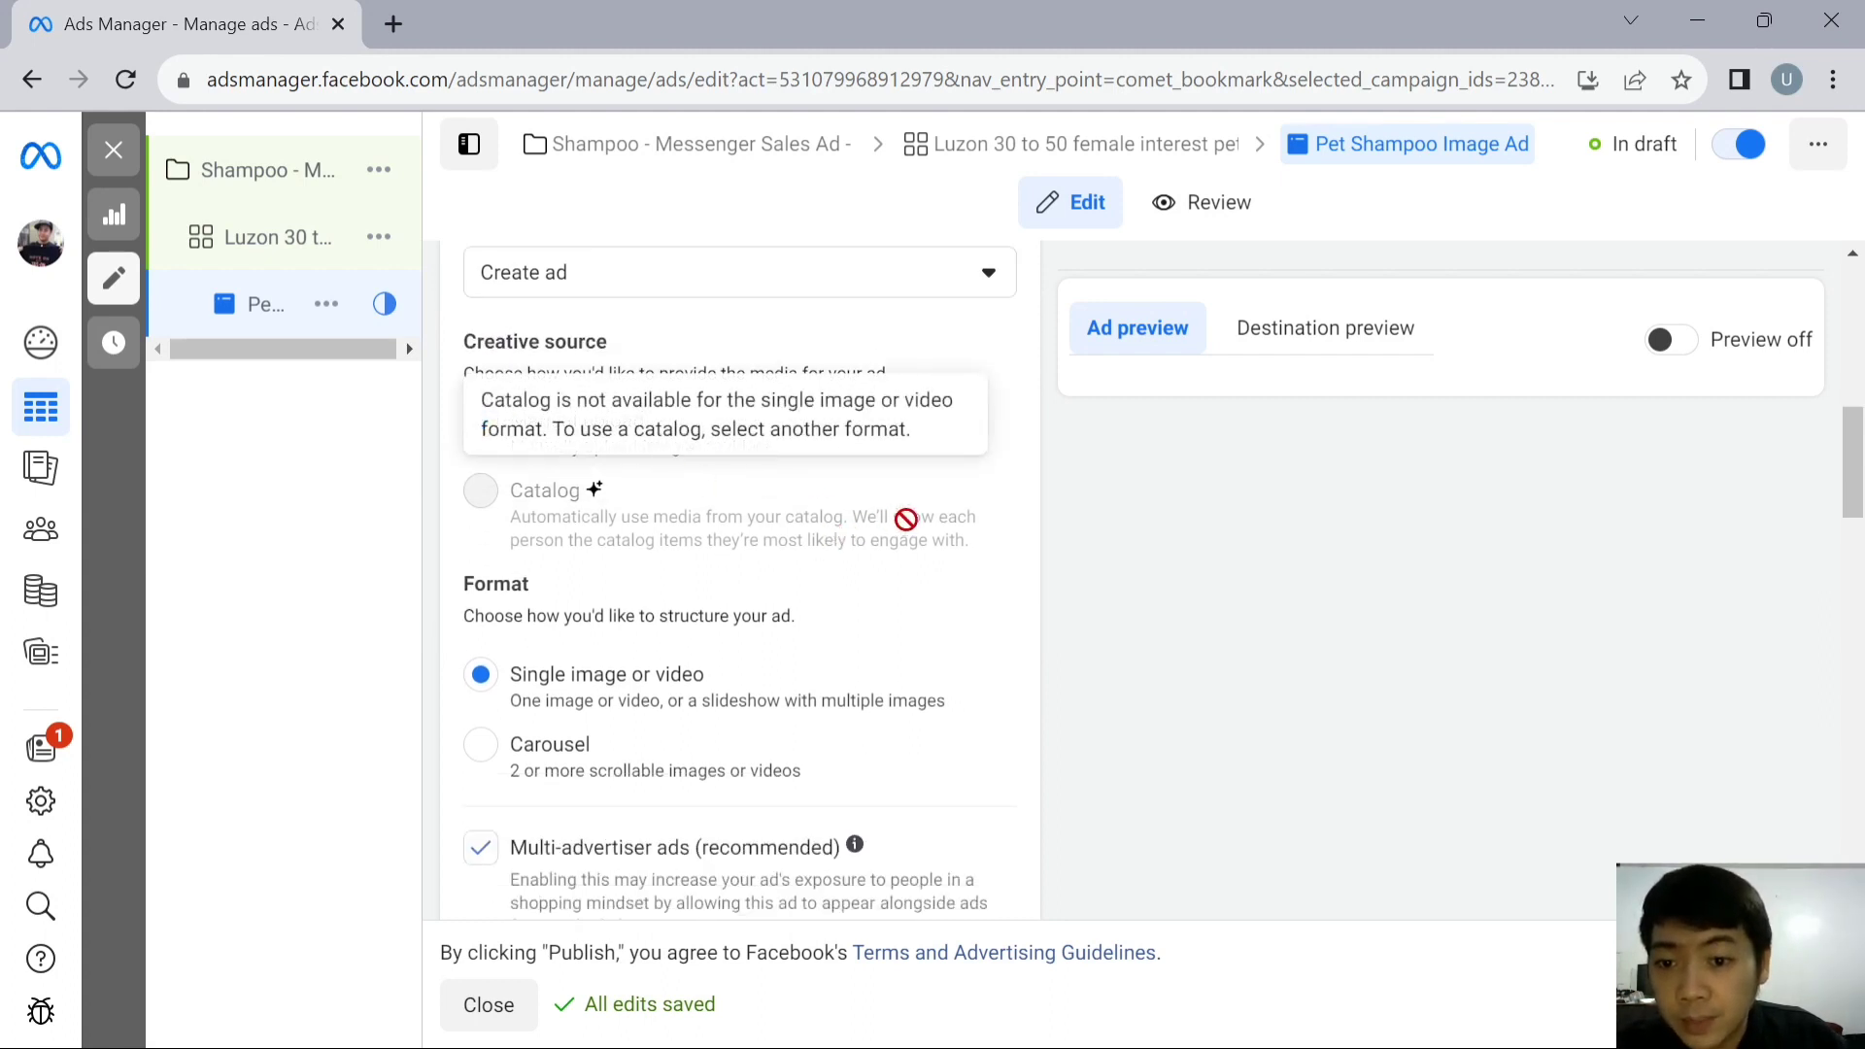
{"action": "scroll", "coordinate": [899, 524], "scroll_direction": "down", "scroll_amount": 2}
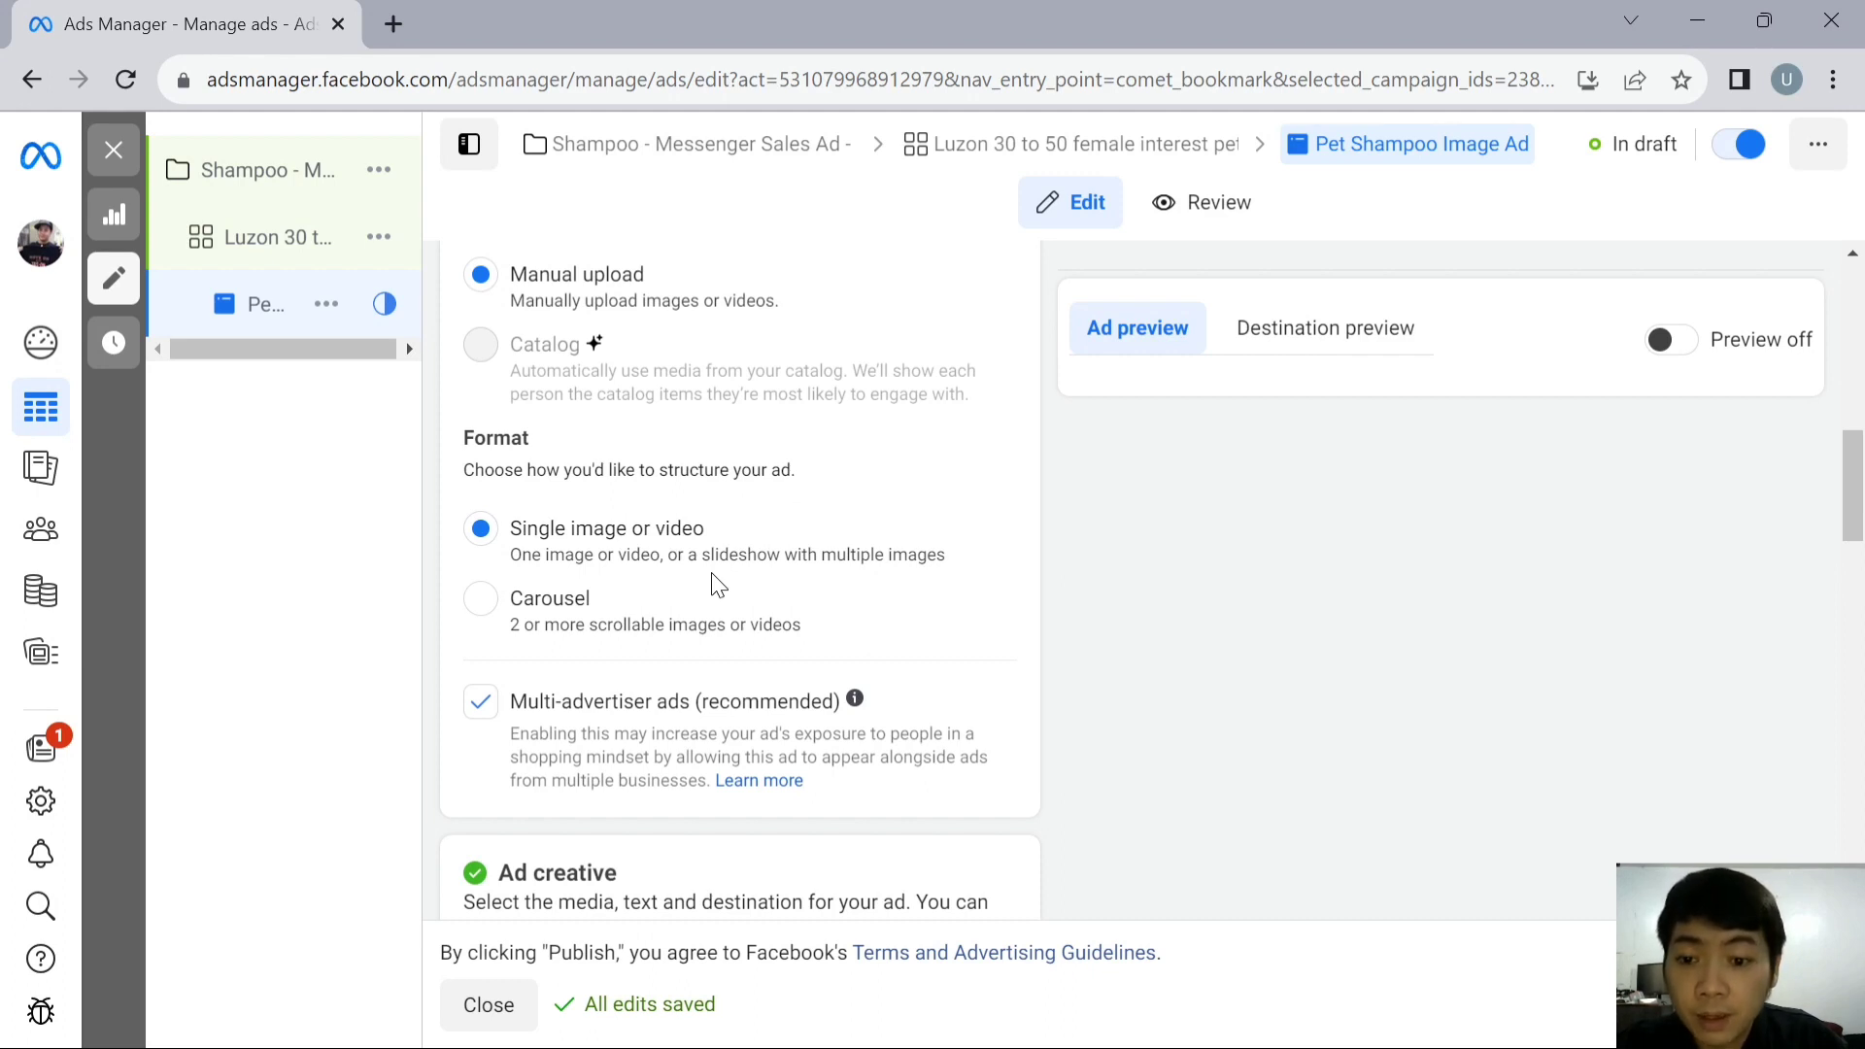
- Upload the "faceboook creative image" file from the "facebook ads actual" folder as the ad's image media
{"action": "scroll", "coordinate": [713, 578], "scroll_direction": "down", "scroll_amount": 2}
{"action": "scroll", "coordinate": [668, 451], "scroll_direction": "down", "scroll_amount": 3}
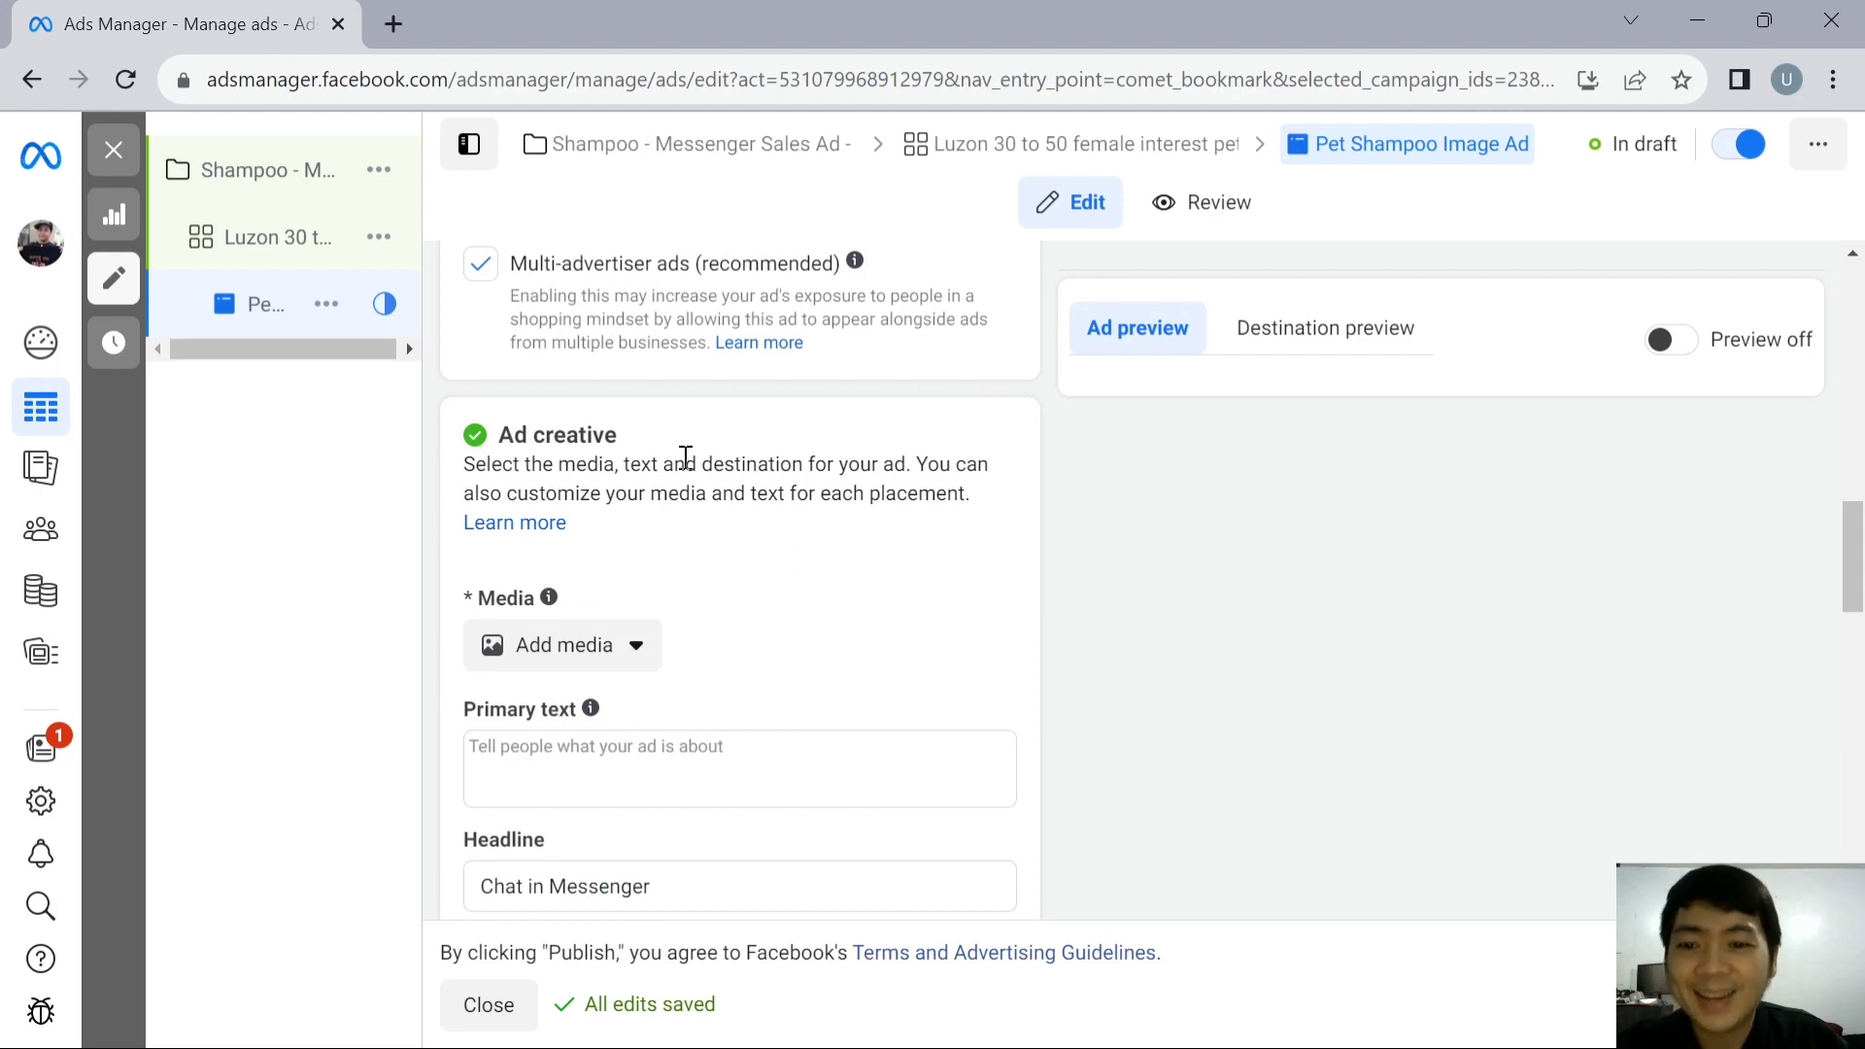
{"action": "left_click", "coordinate": [643, 656]}
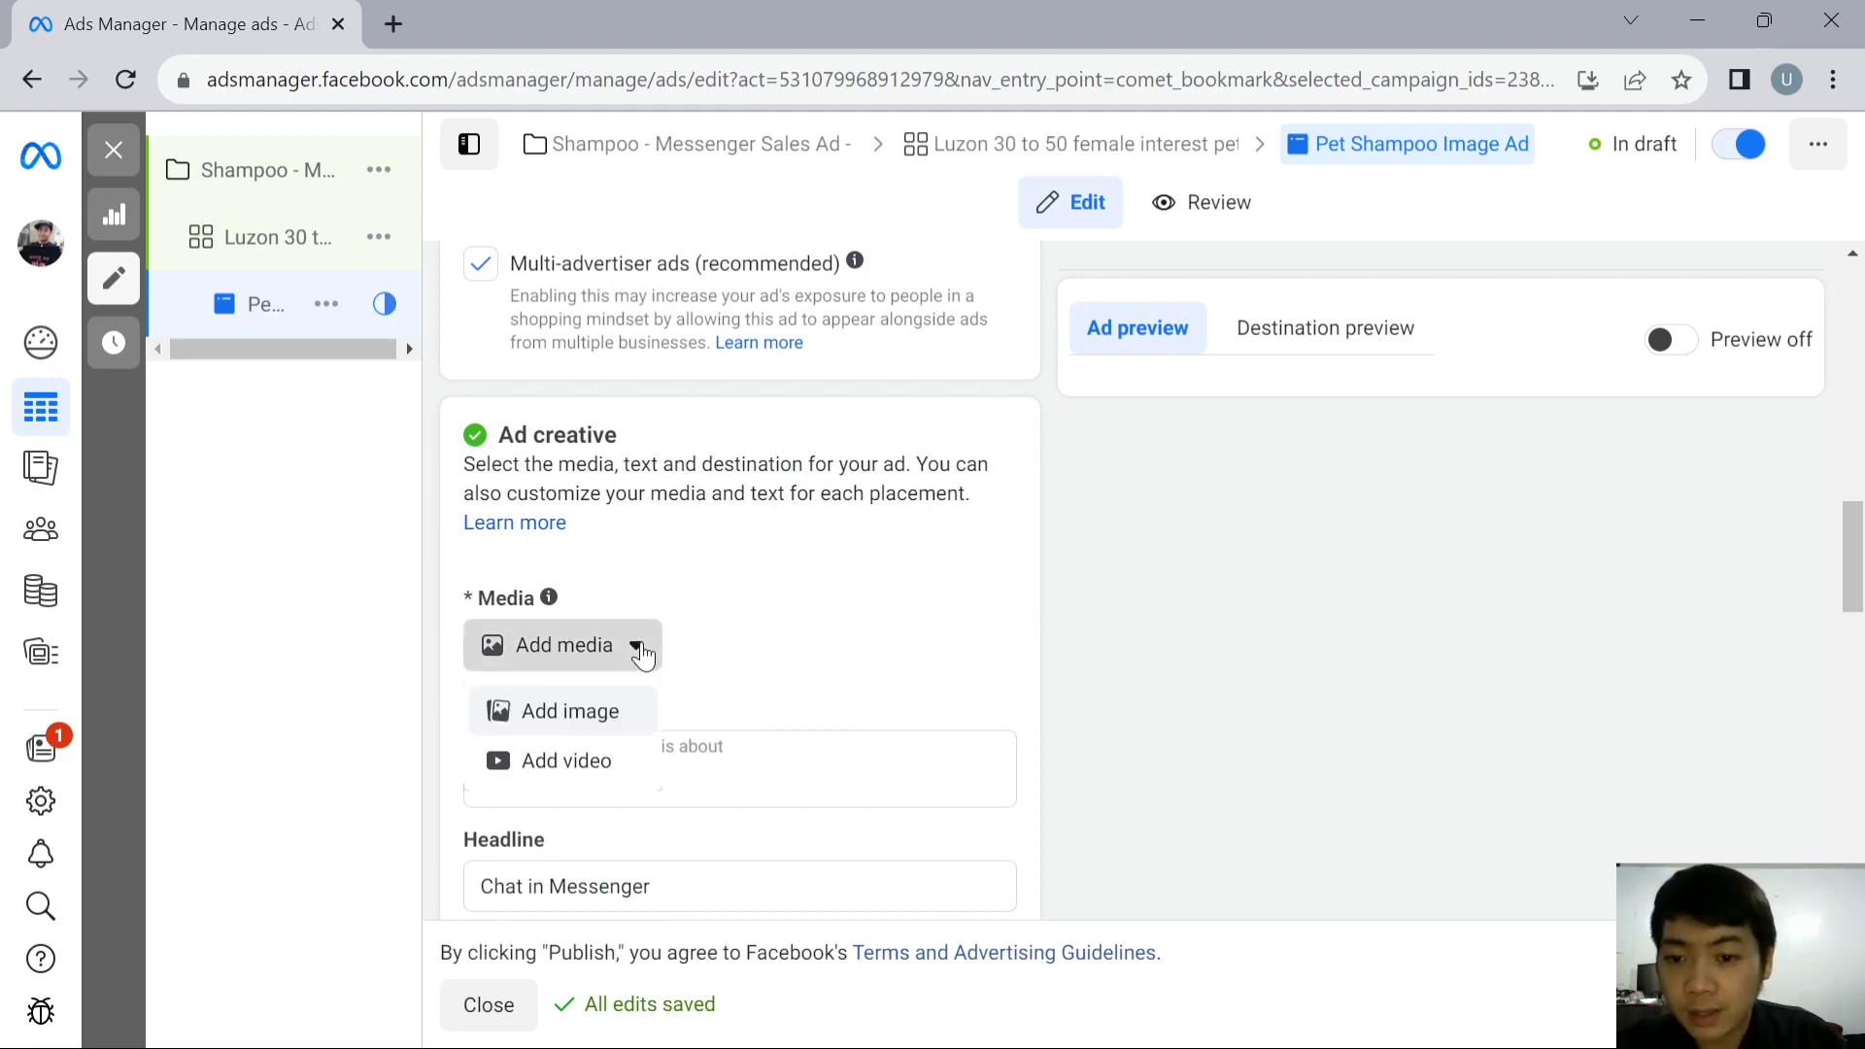
{"action": "left_click", "coordinate": [622, 719]}
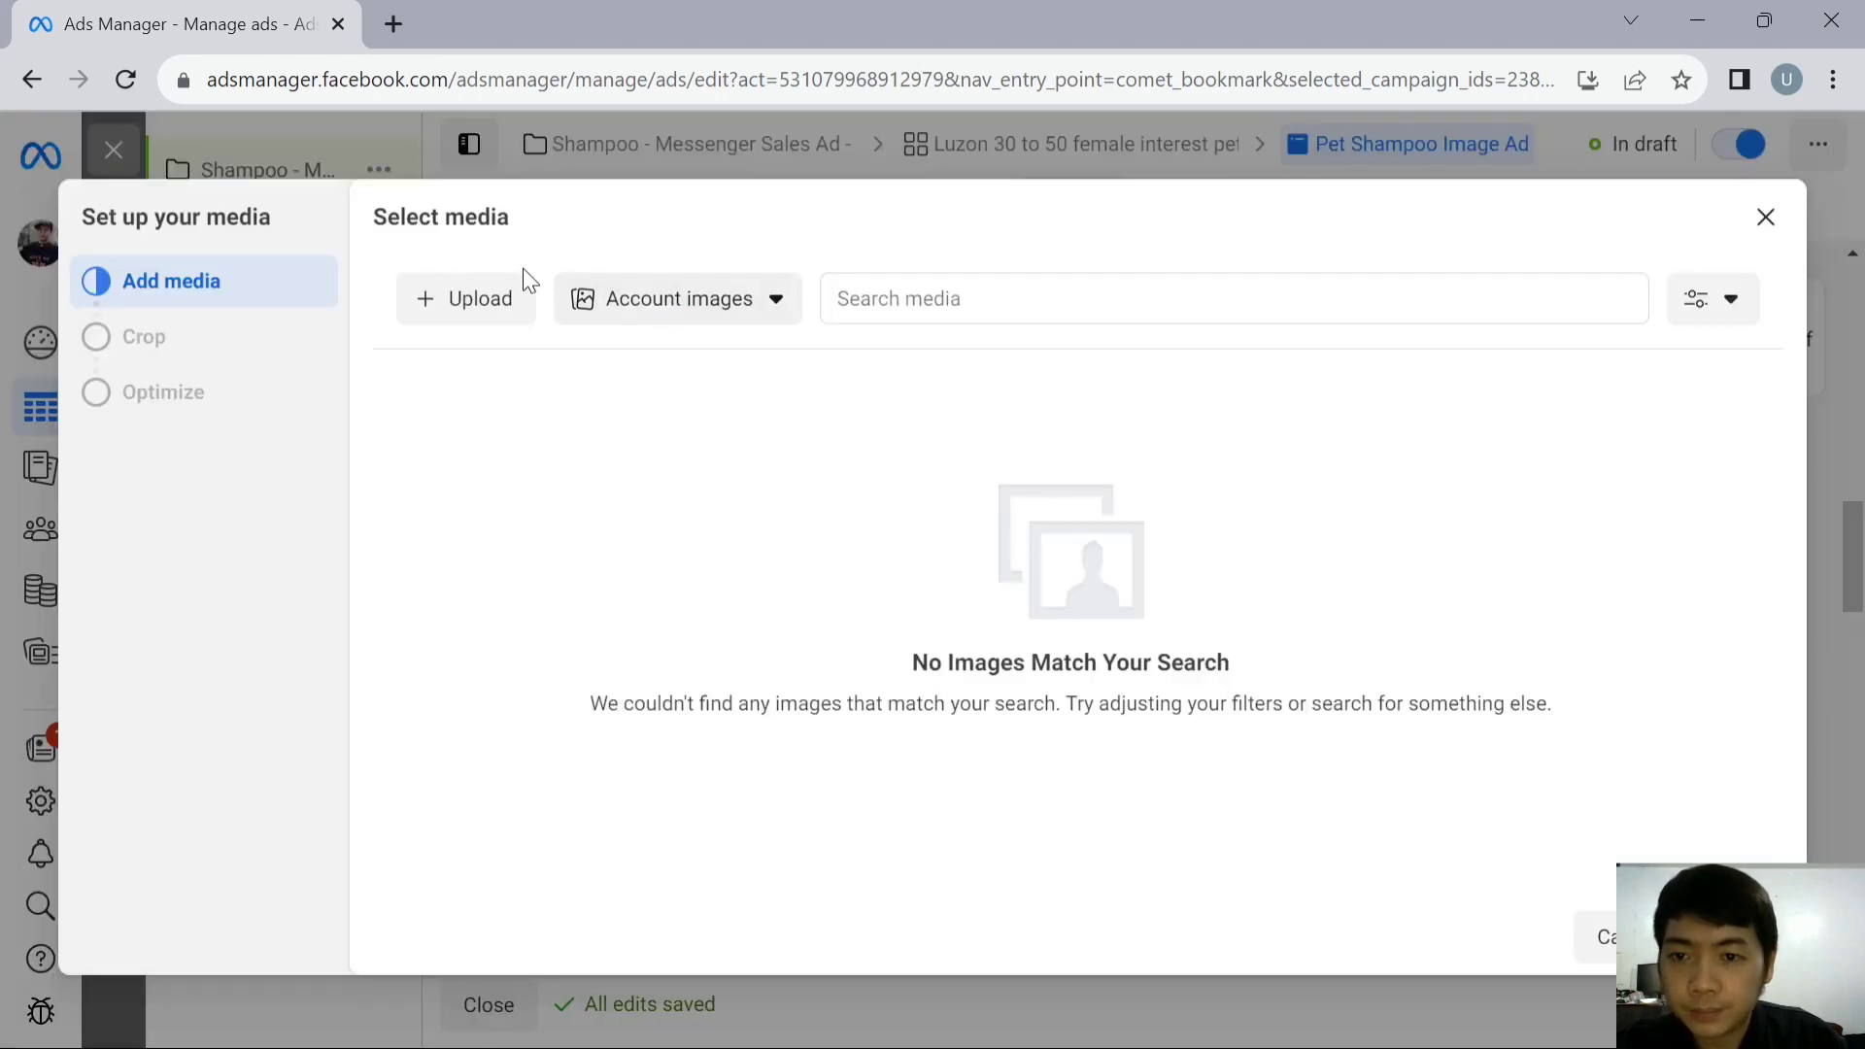
{"action": "left_click", "coordinate": [470, 293]}
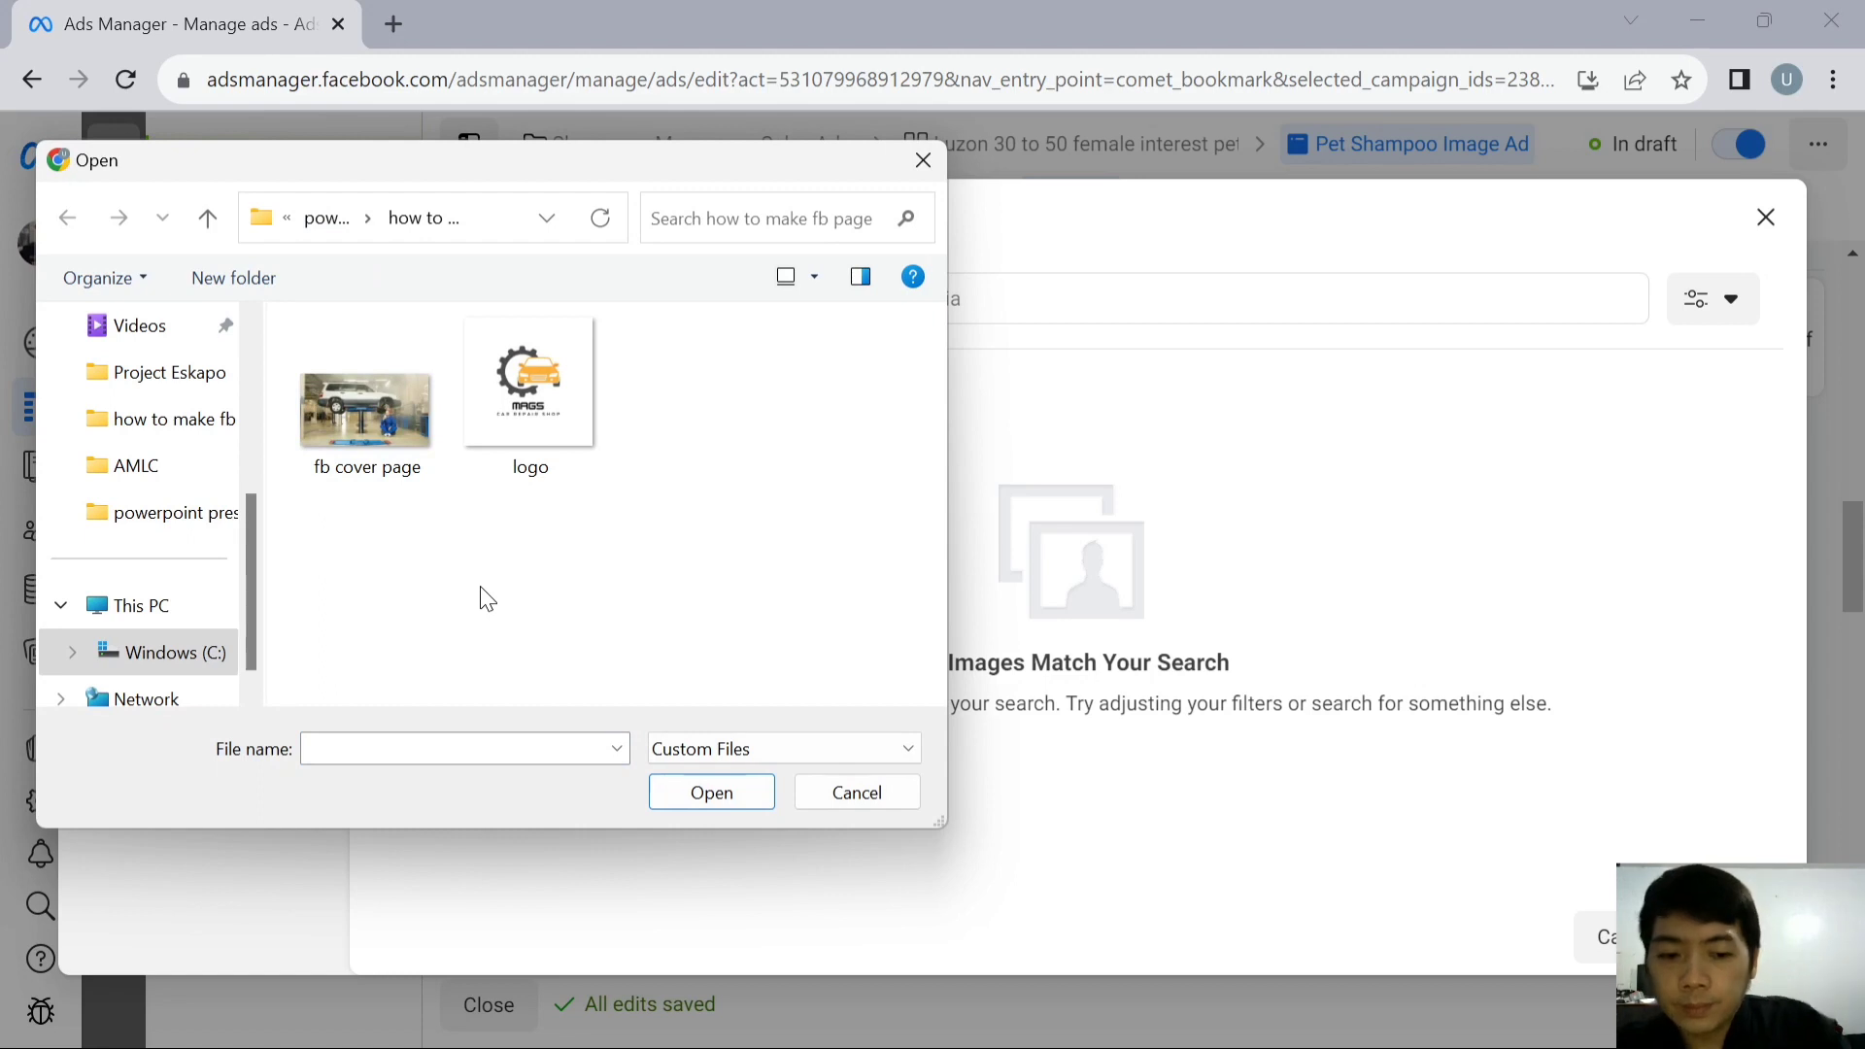
{"action": "key", "text": "Up"}
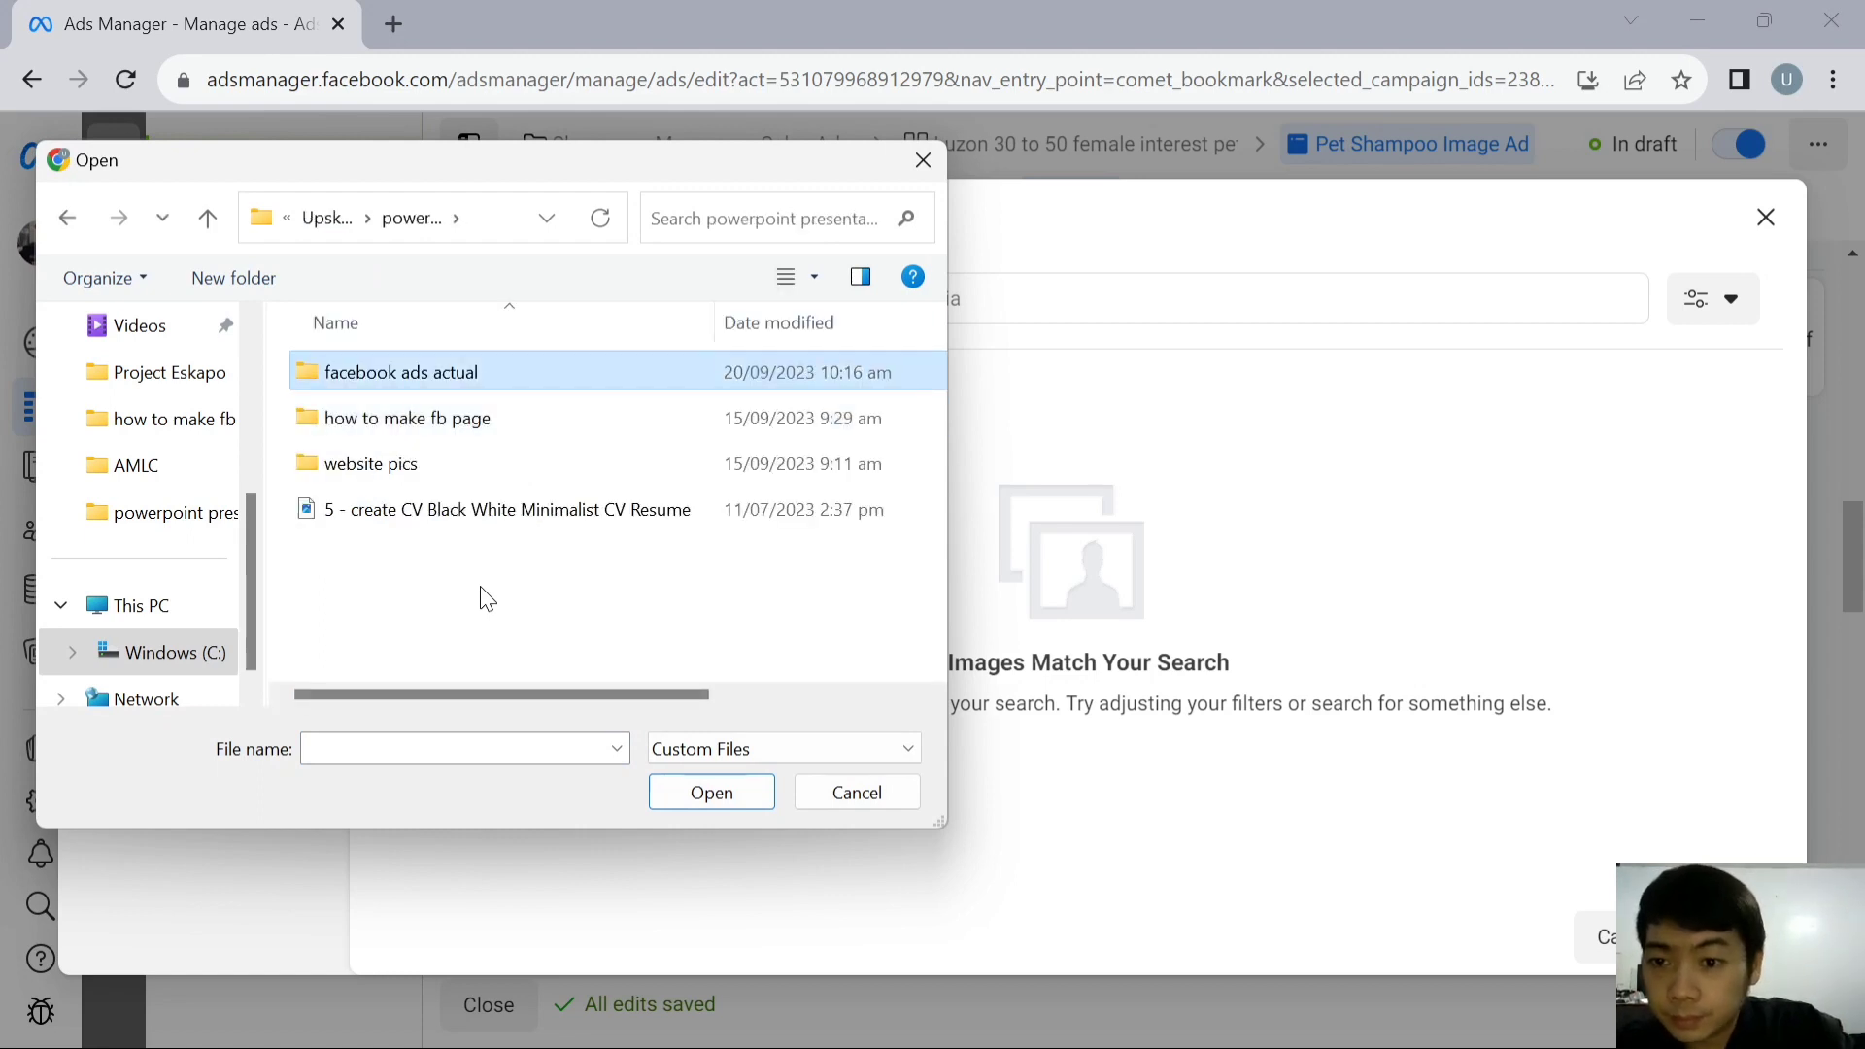
{"action": "key", "text": "Return"}
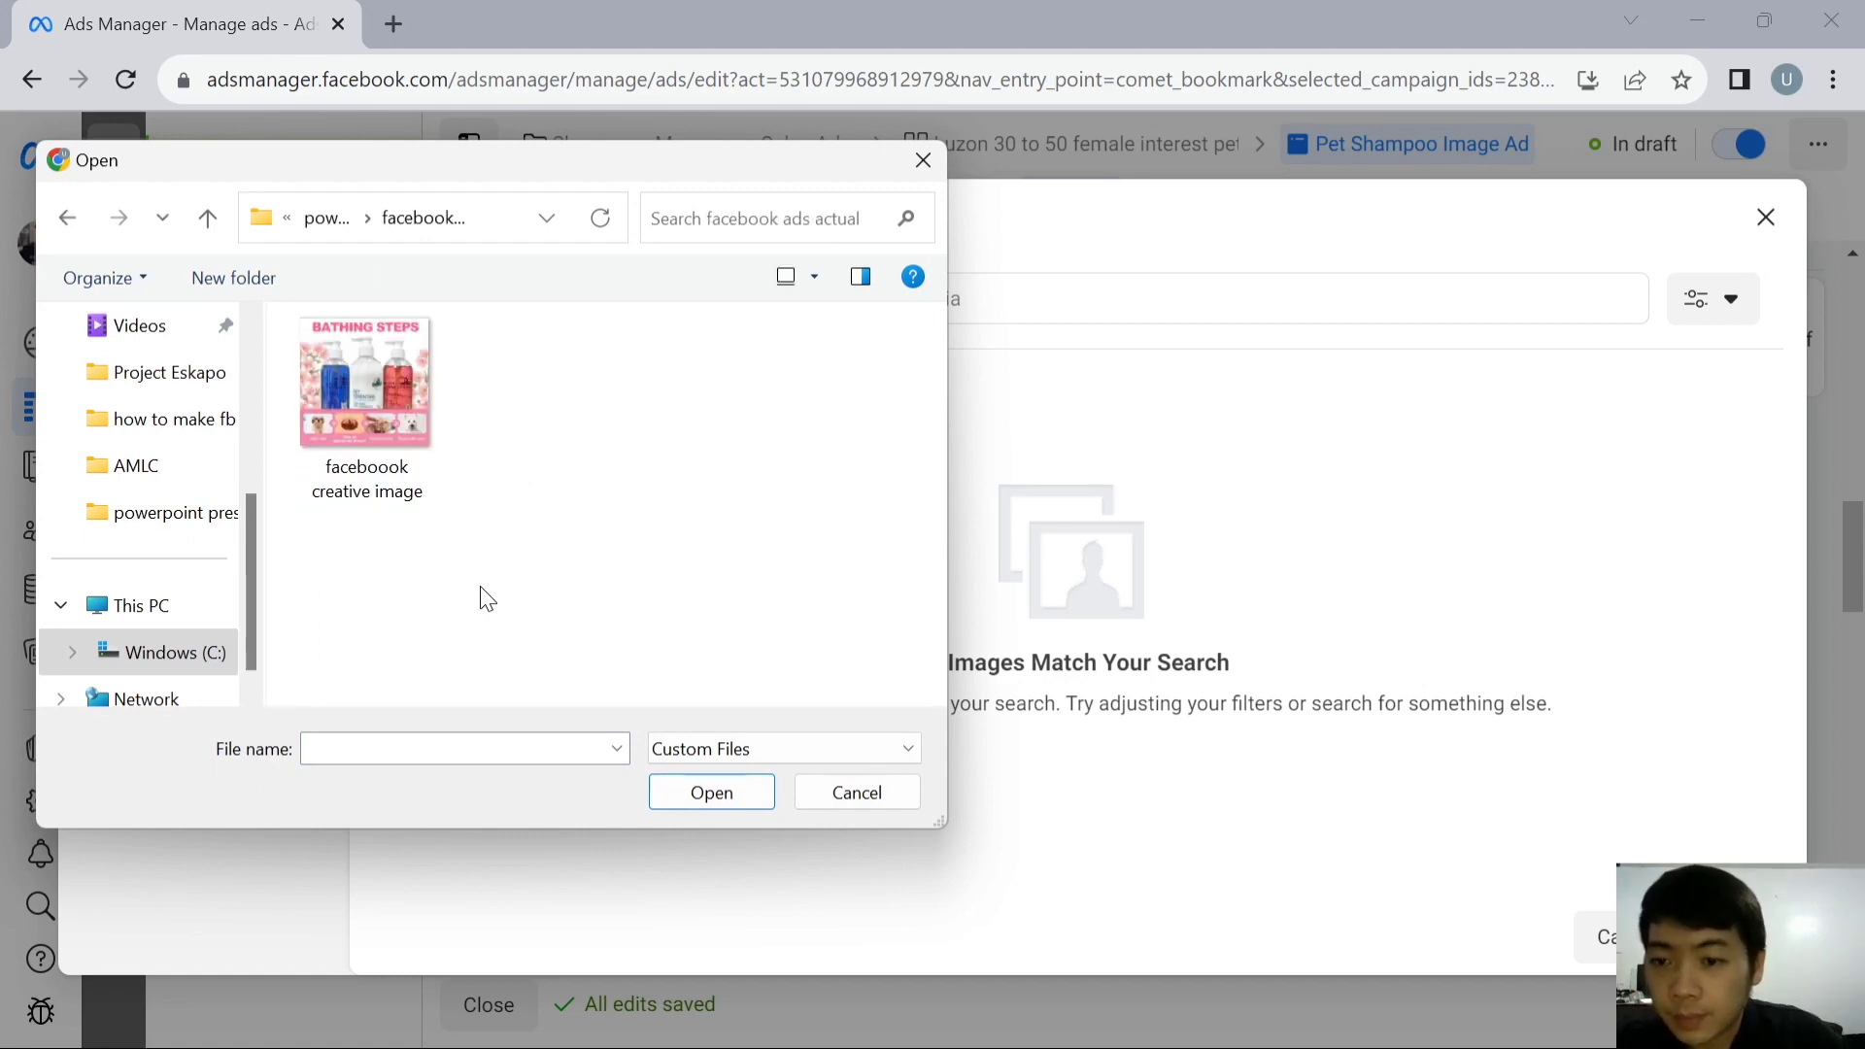
{"action": "double_click", "coordinate": [404, 450]}
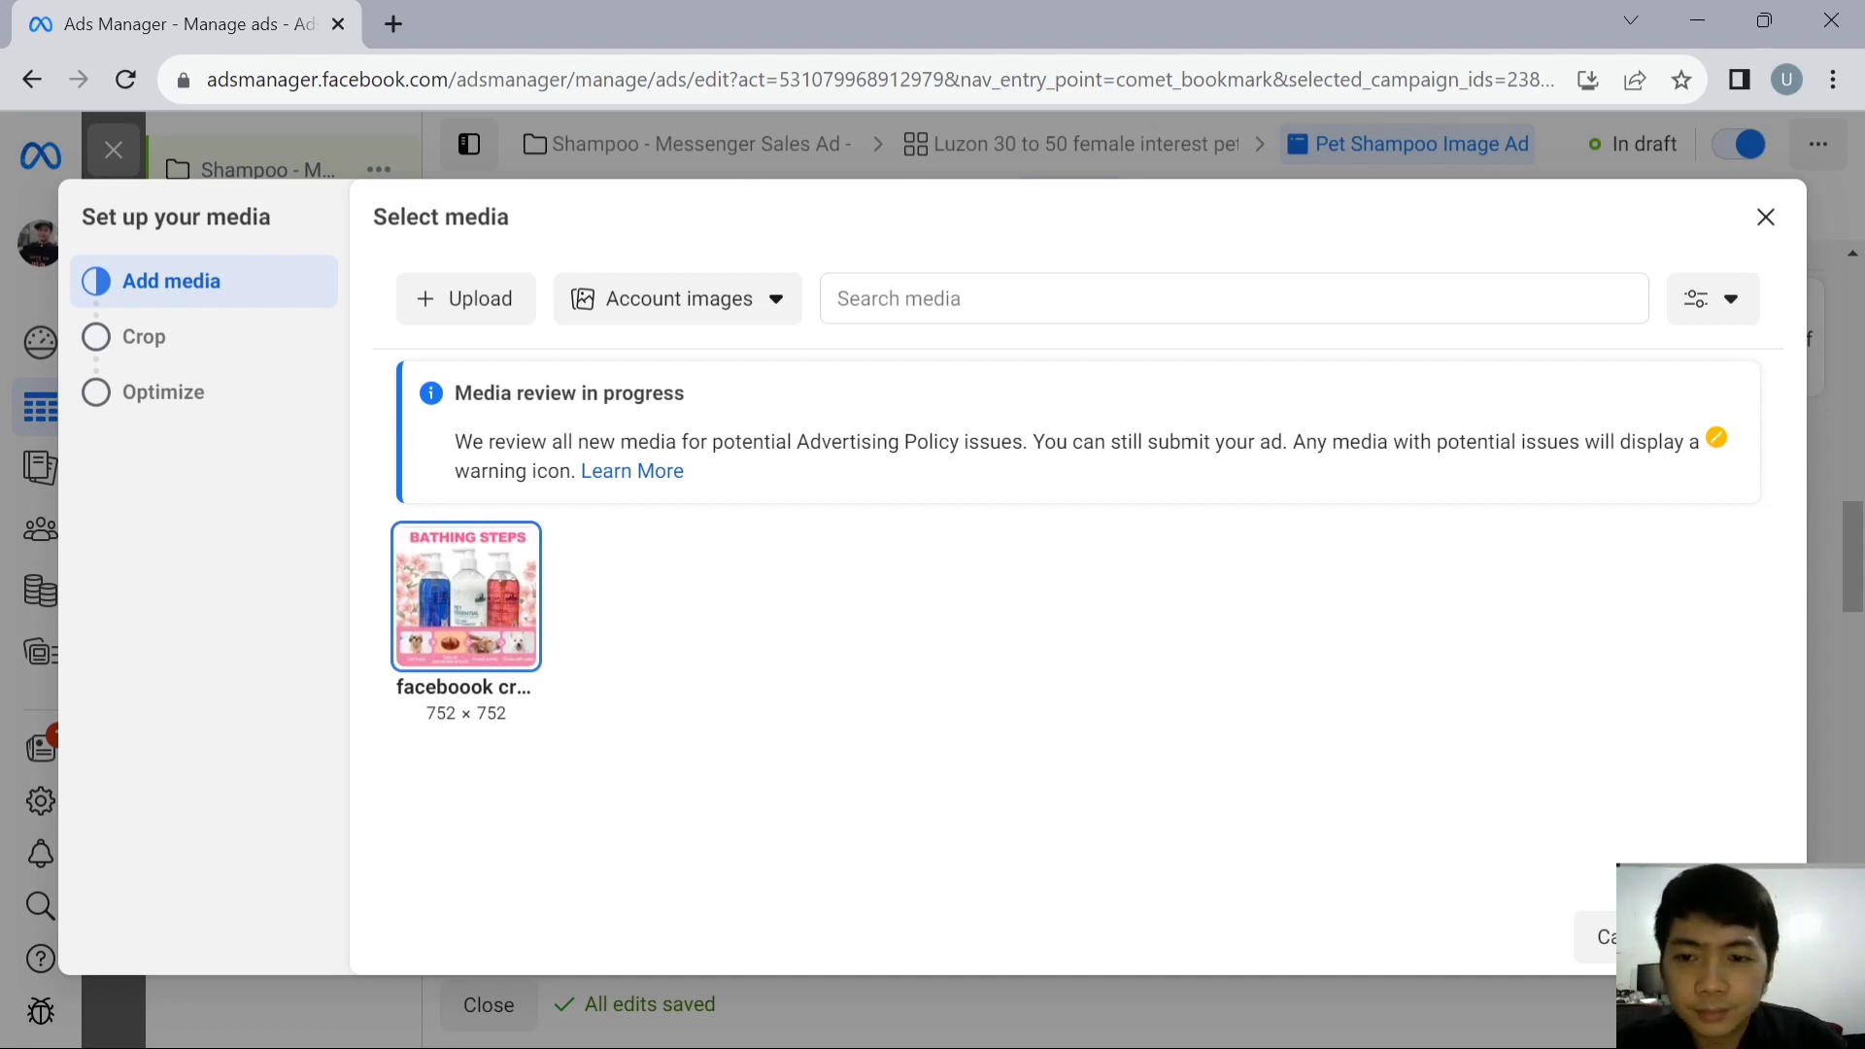
- Use the uploaded image with the original crop for every placement and enhancements allowed, and finish the media setup
{"action": "left_click", "coordinate": [1736, 938]}
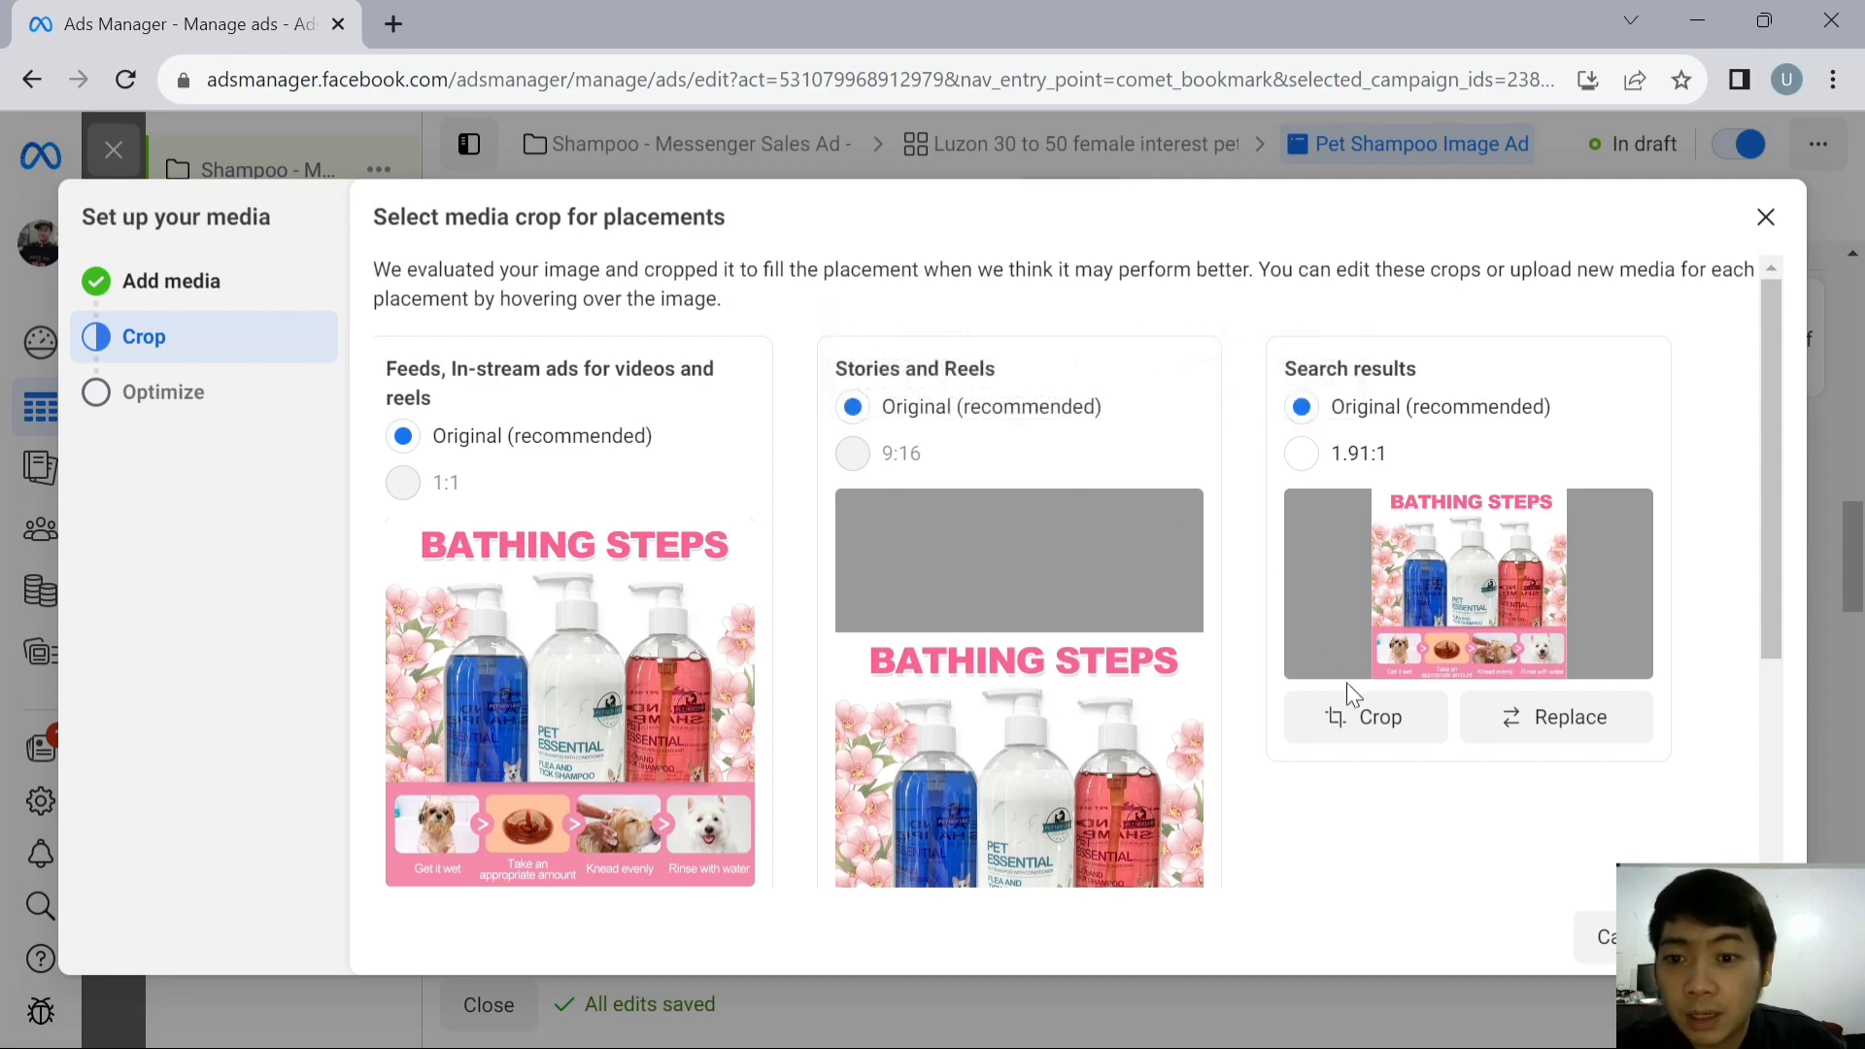
{"action": "scroll", "coordinate": [1557, 785], "scroll_direction": "down", "scroll_amount": 3}
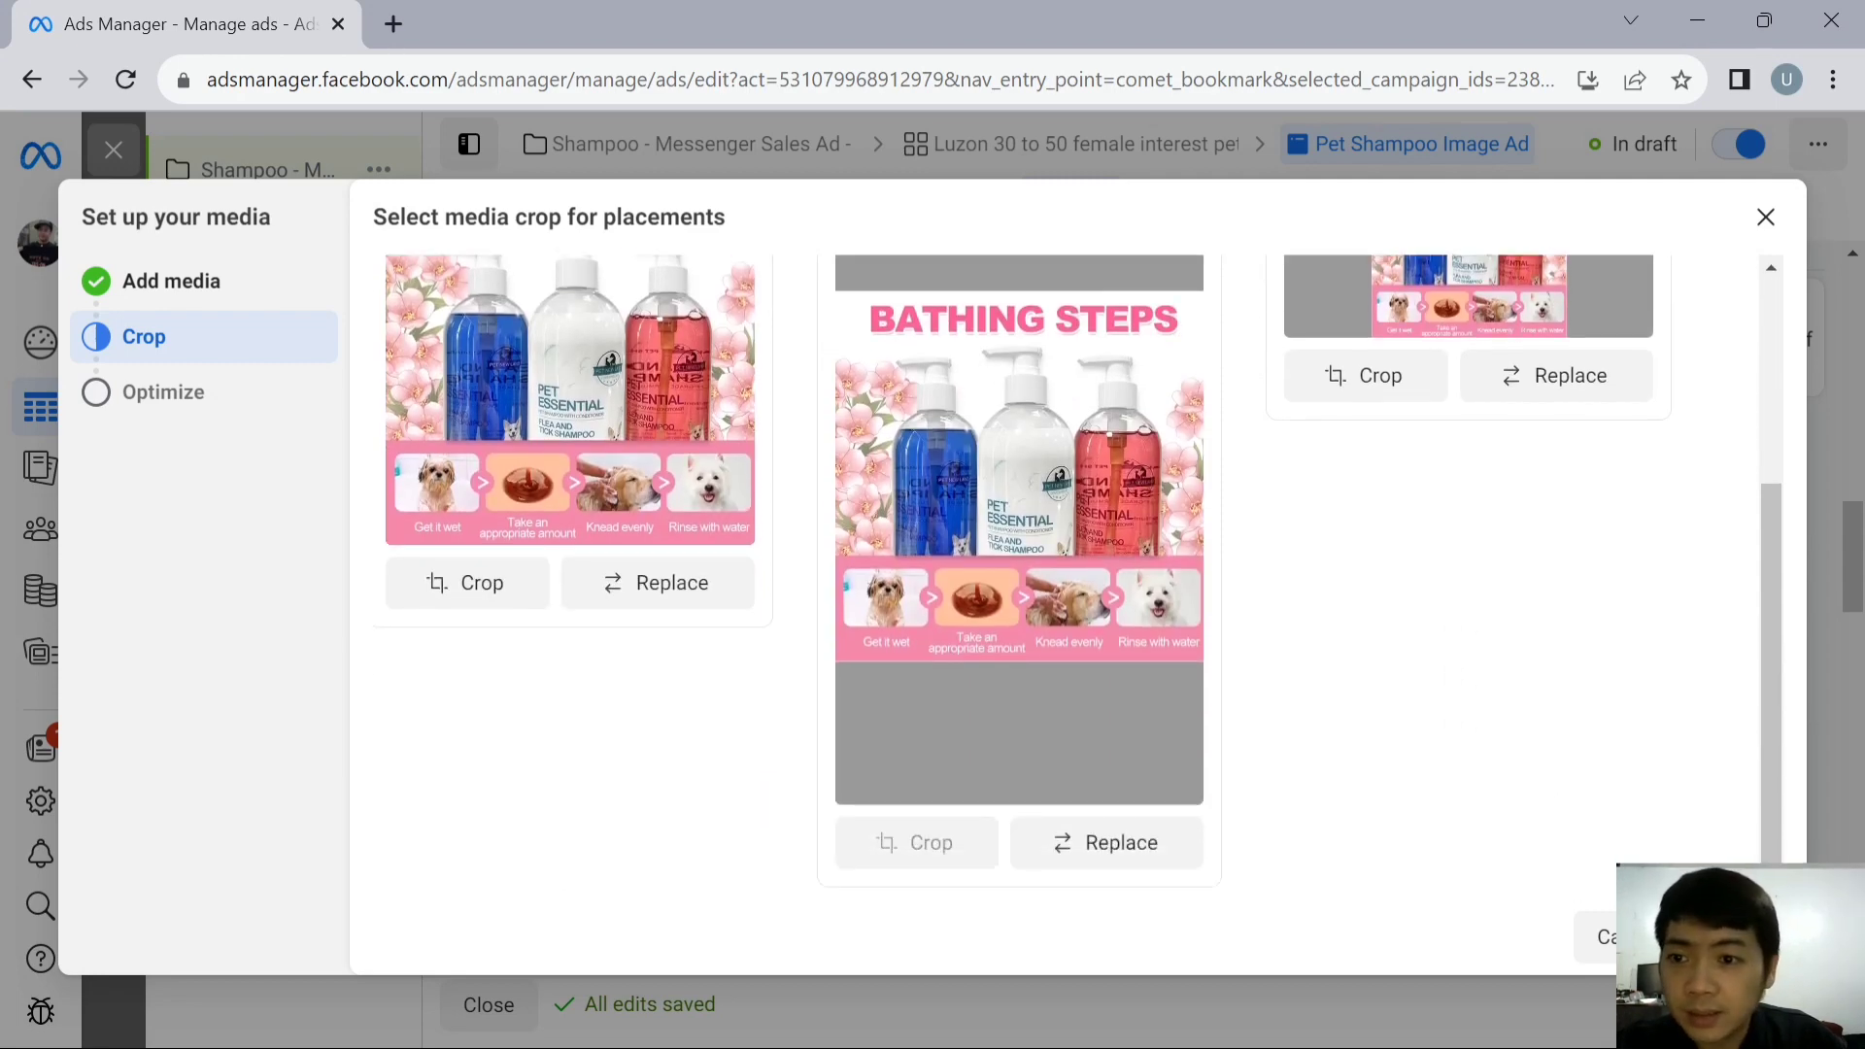
{"action": "left_click", "coordinate": [1734, 937]}
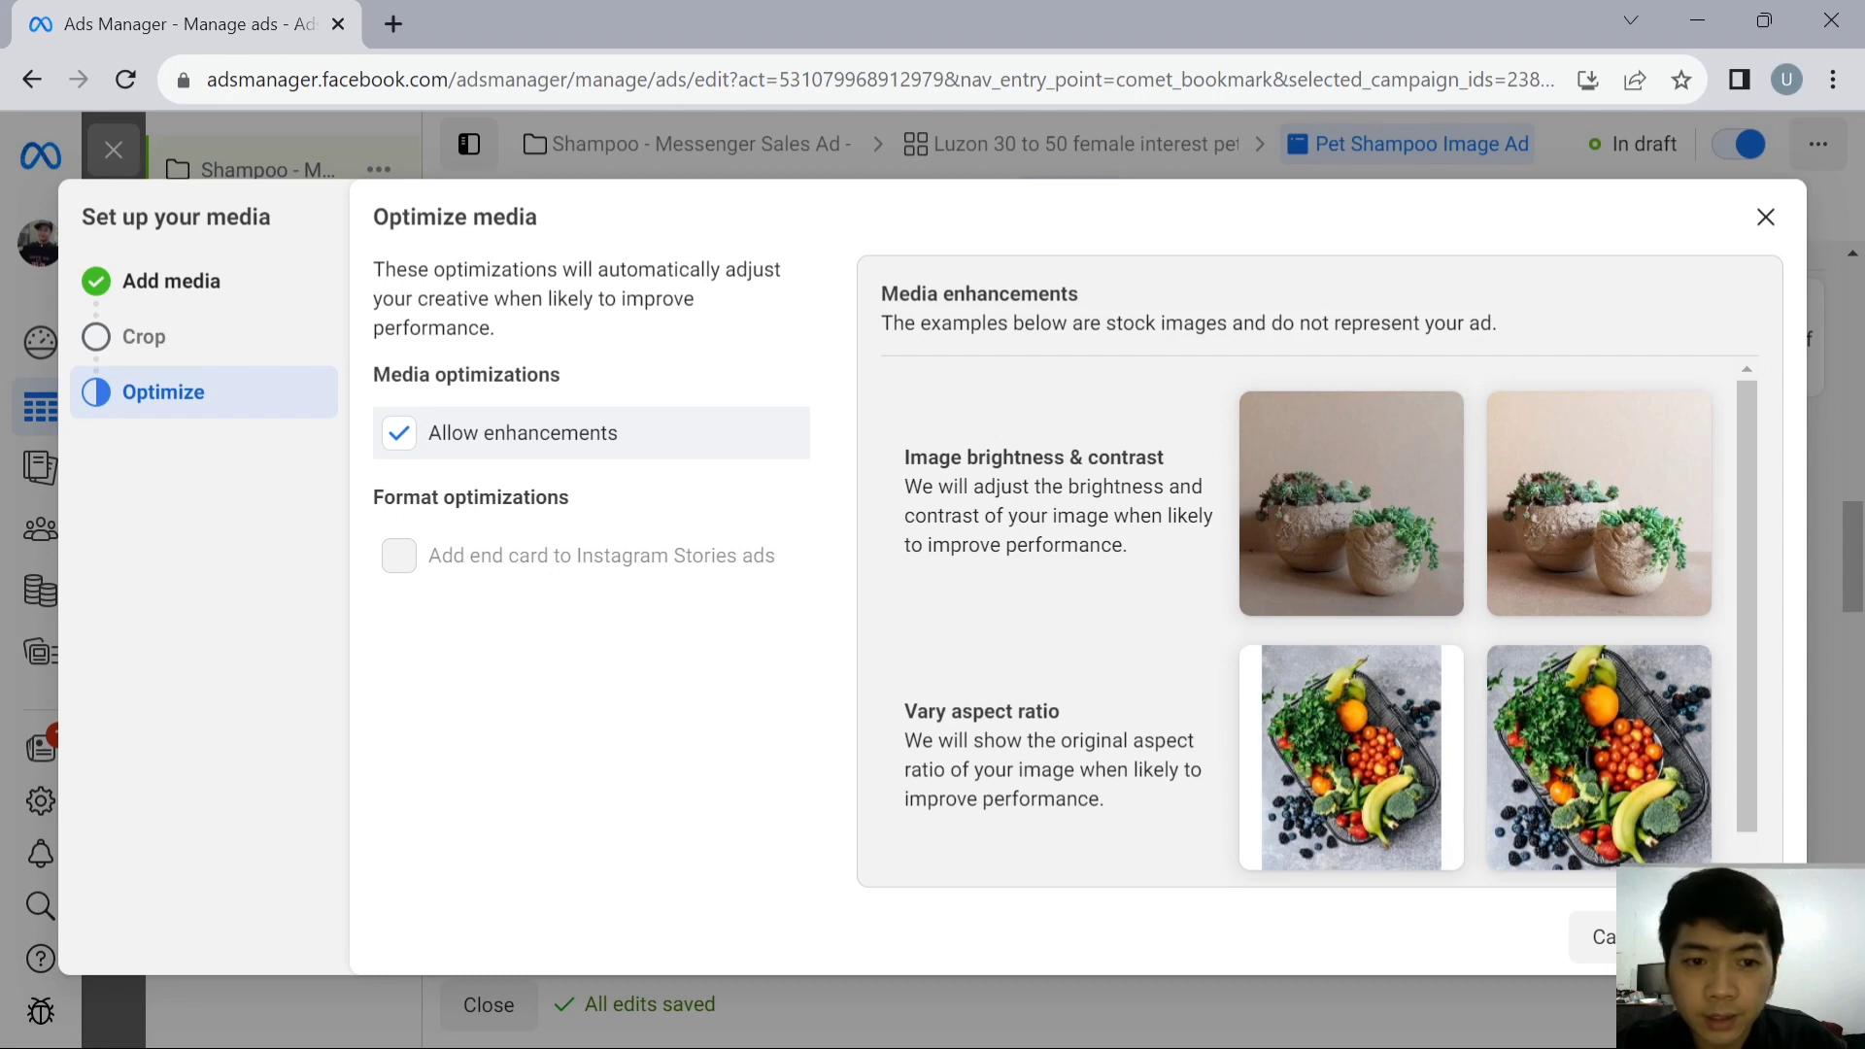
{"action": "left_click", "coordinate": [1734, 937]}
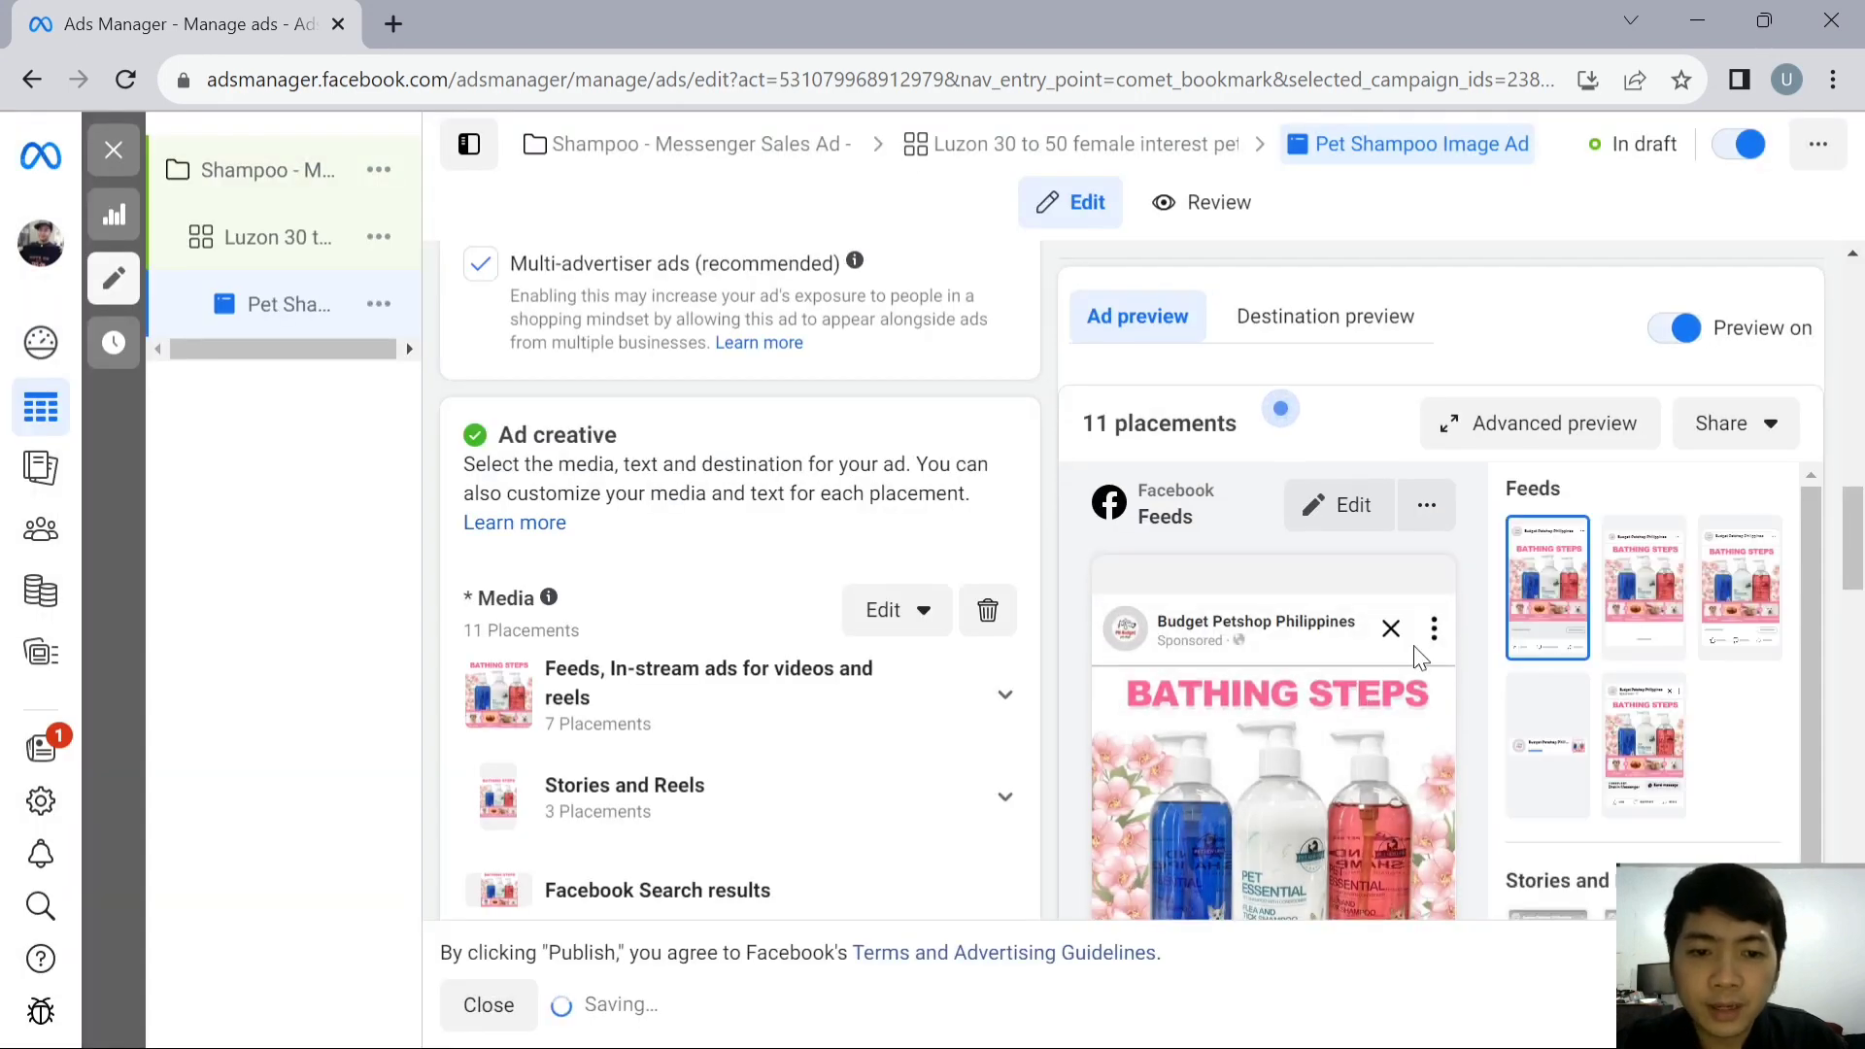
- Fill the ad's primary text with the entire pet shampoo sales copy from the "New Text Document" in Notepad
{"action": "scroll", "coordinate": [1411, 647], "scroll_direction": "down", "scroll_amount": 1}
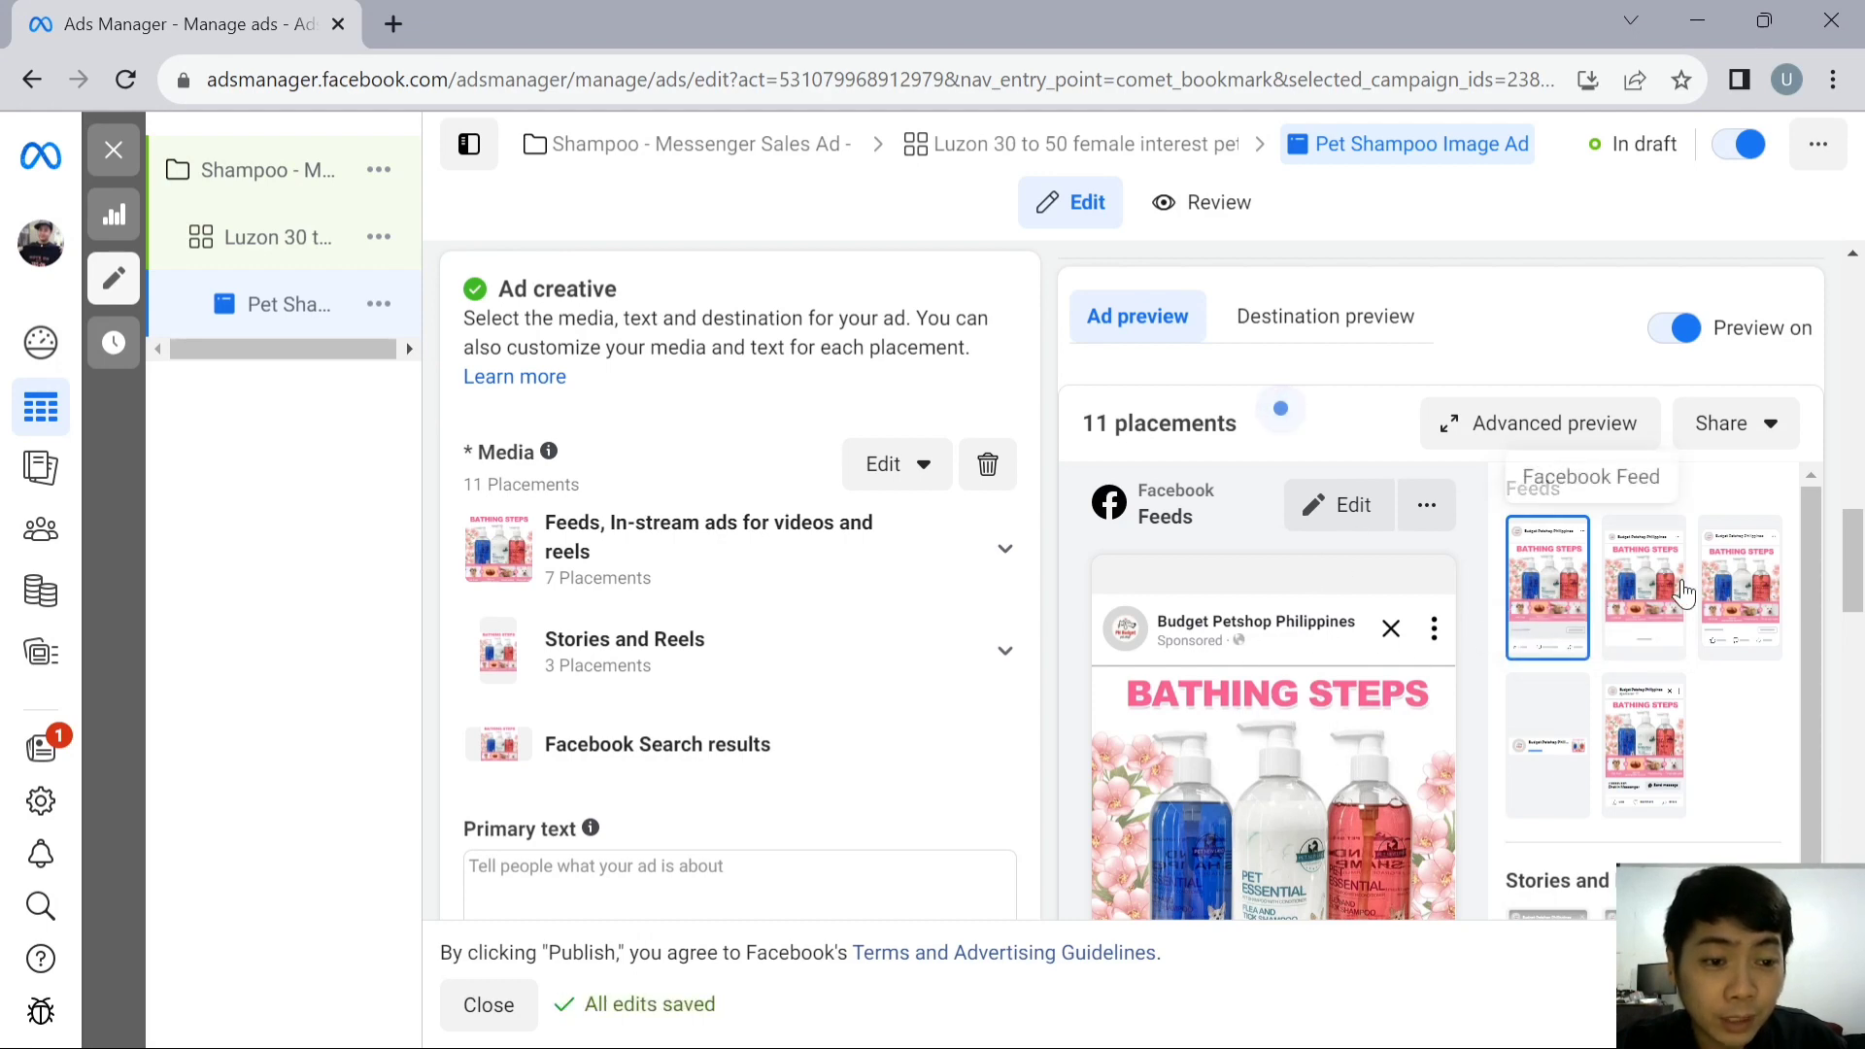
{"action": "mouse_move", "coordinate": [1855, 574]}
{"action": "left_mouse_down"}
{"action": "mouse_move", "coordinate": [1855, 600]}
{"action": "mouse_move", "coordinate": [1857, 570]}
{"action": "left_mouse_up"}
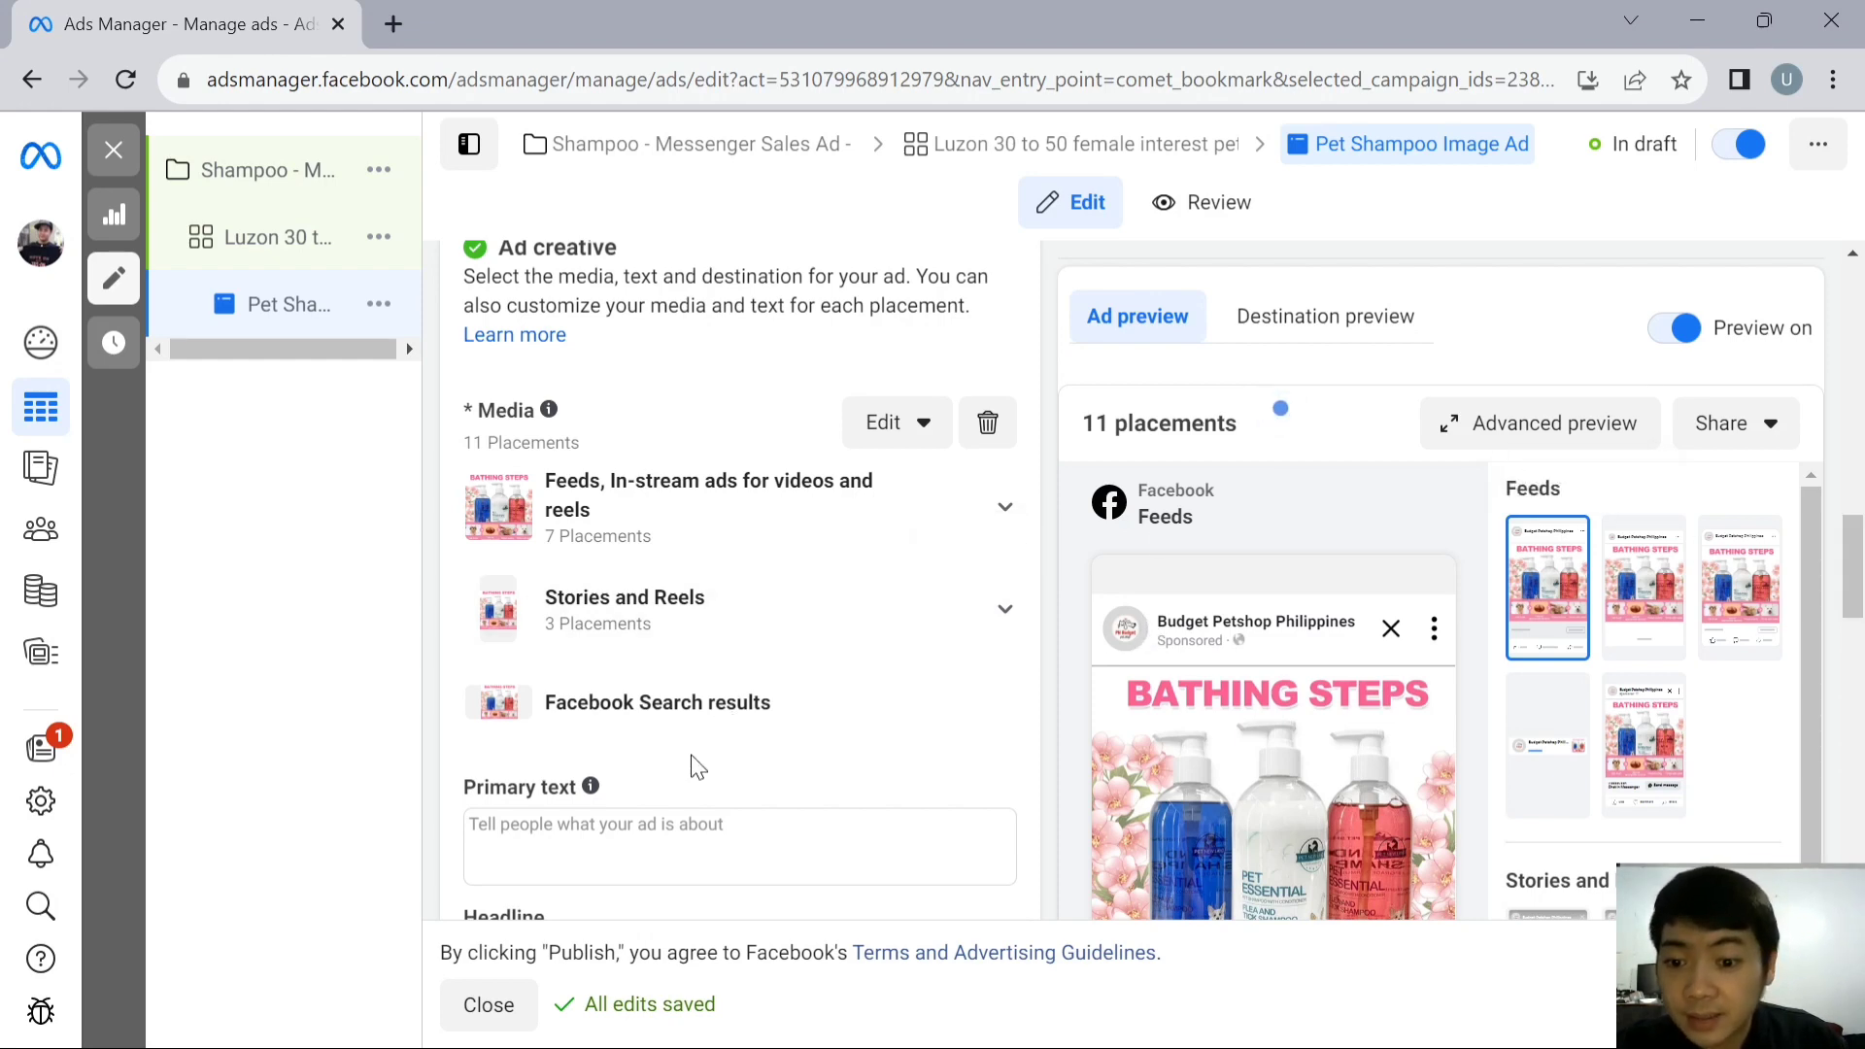
{"action": "scroll", "coordinate": [691, 761], "scroll_direction": "down", "scroll_amount": 2}
{"action": "left_click", "coordinate": [624, 678]}
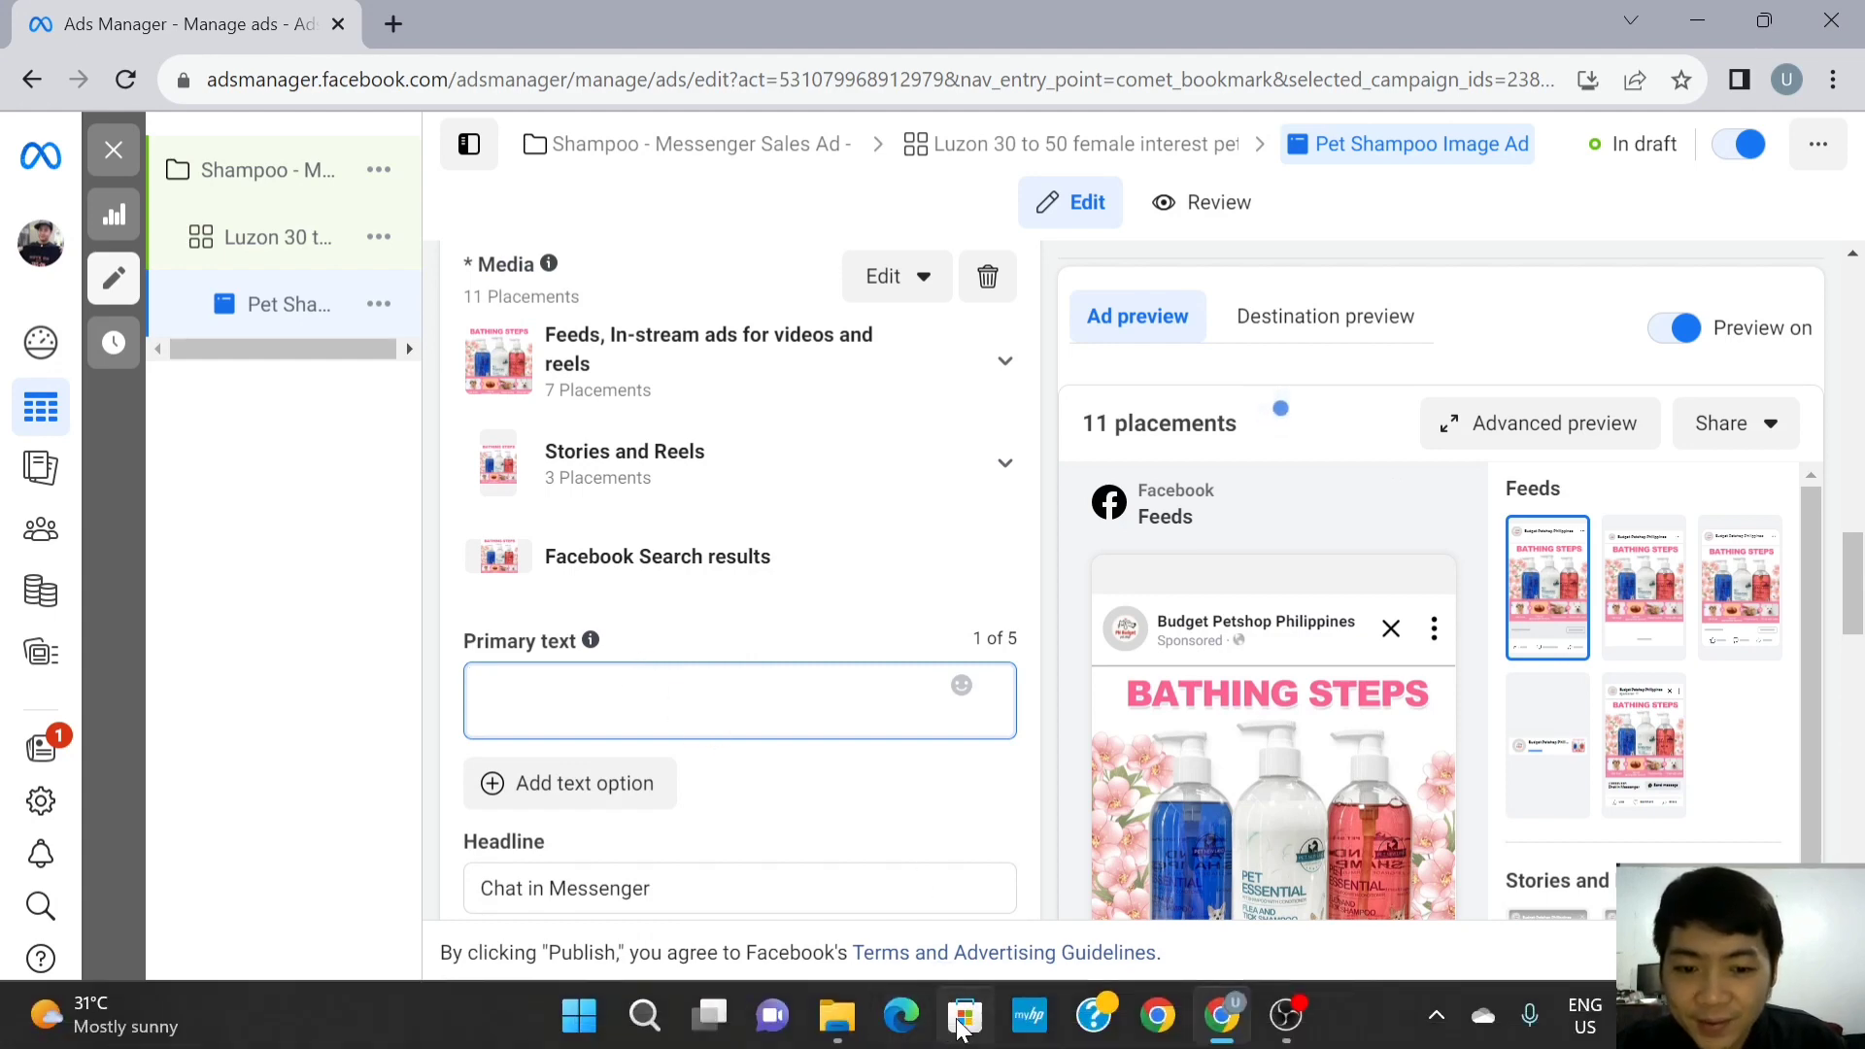
{"action": "left_click", "coordinate": [705, 1015]}
{"action": "left_click", "coordinate": [1018, 561]}
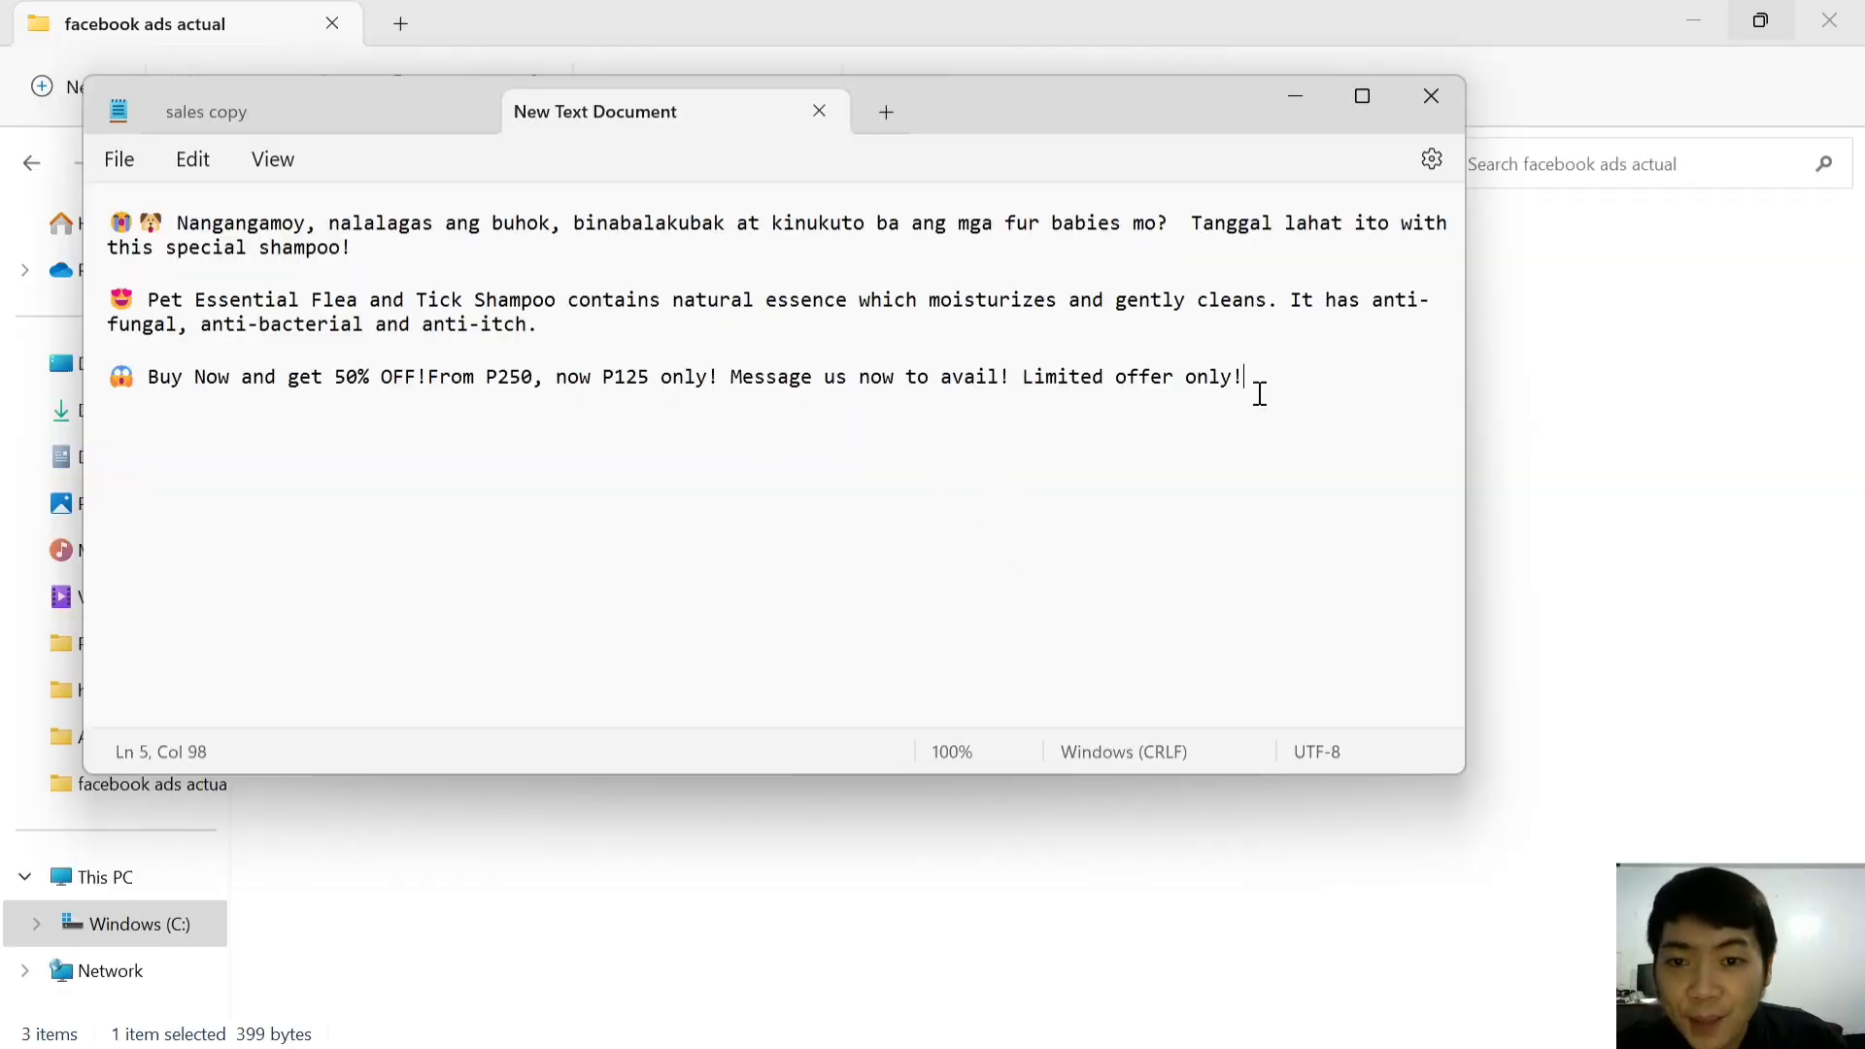
{"action": "key", "text": "ctrl+a"}
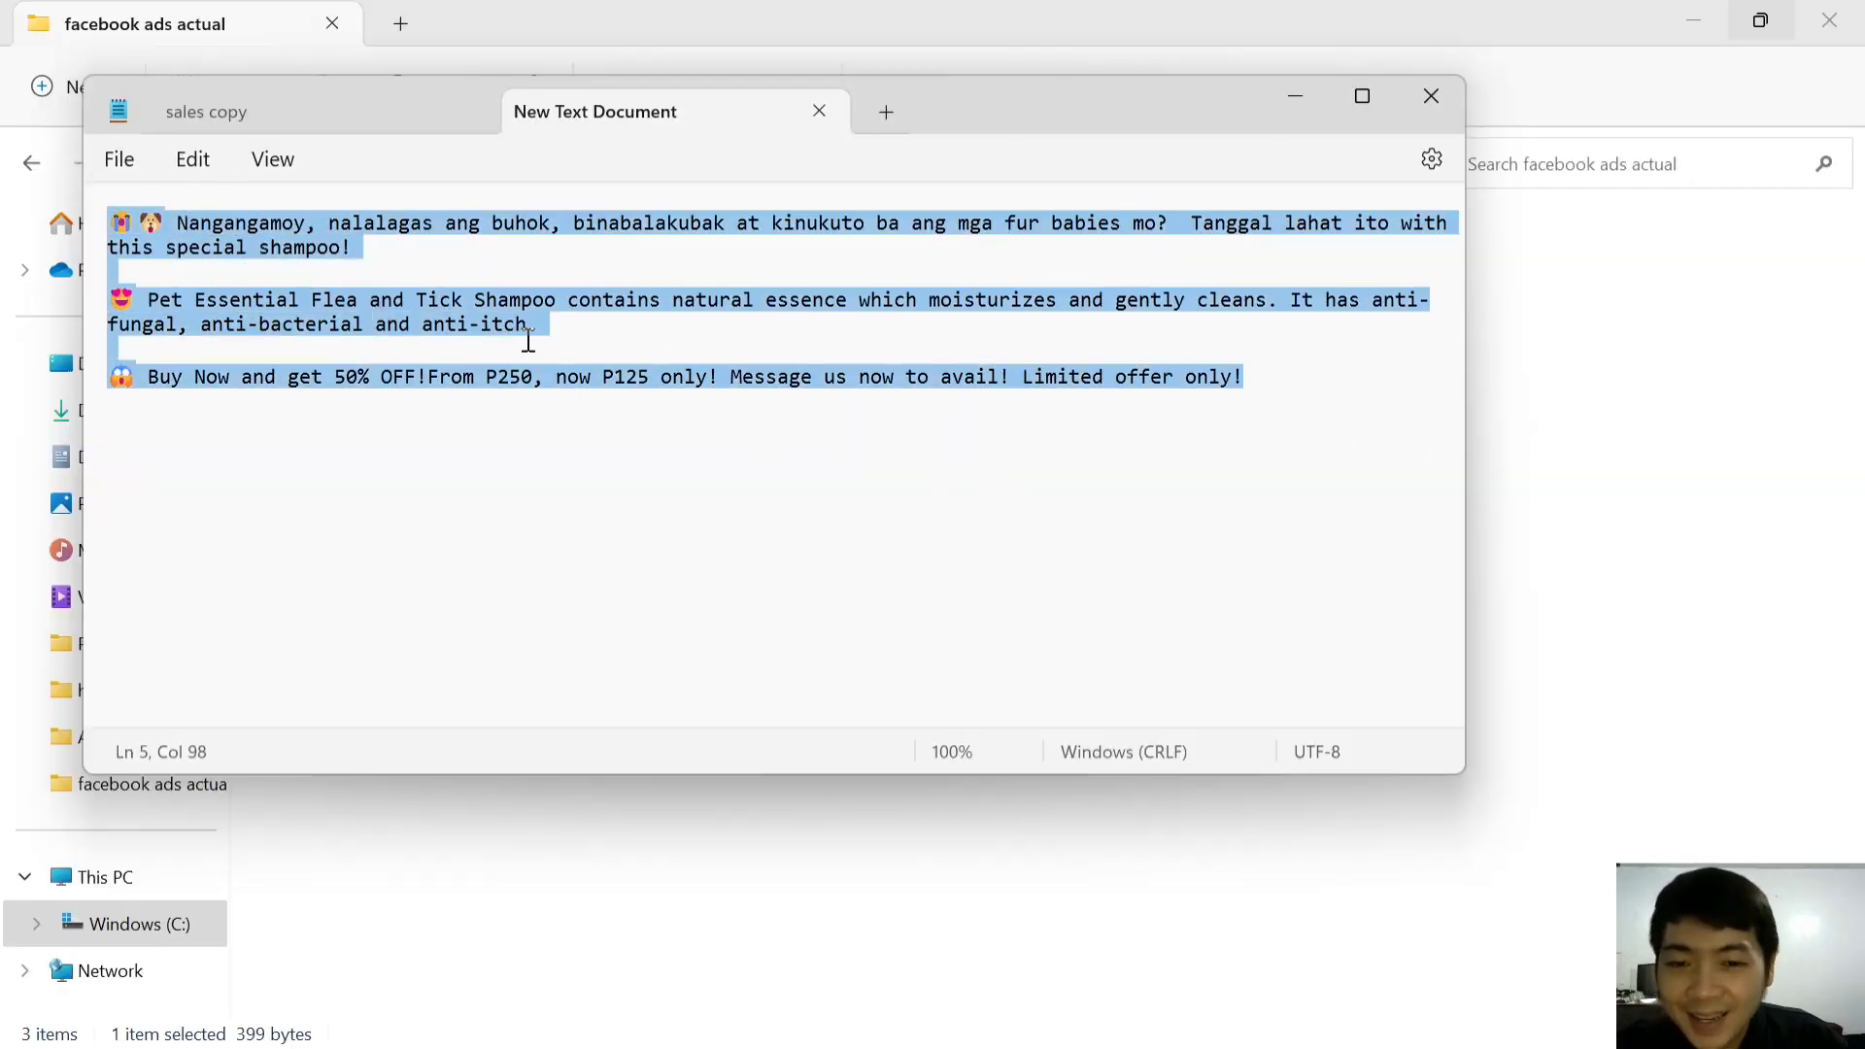
{"action": "key", "text": "alt+Tab"}
{"action": "key", "text": "alt+Tab"}
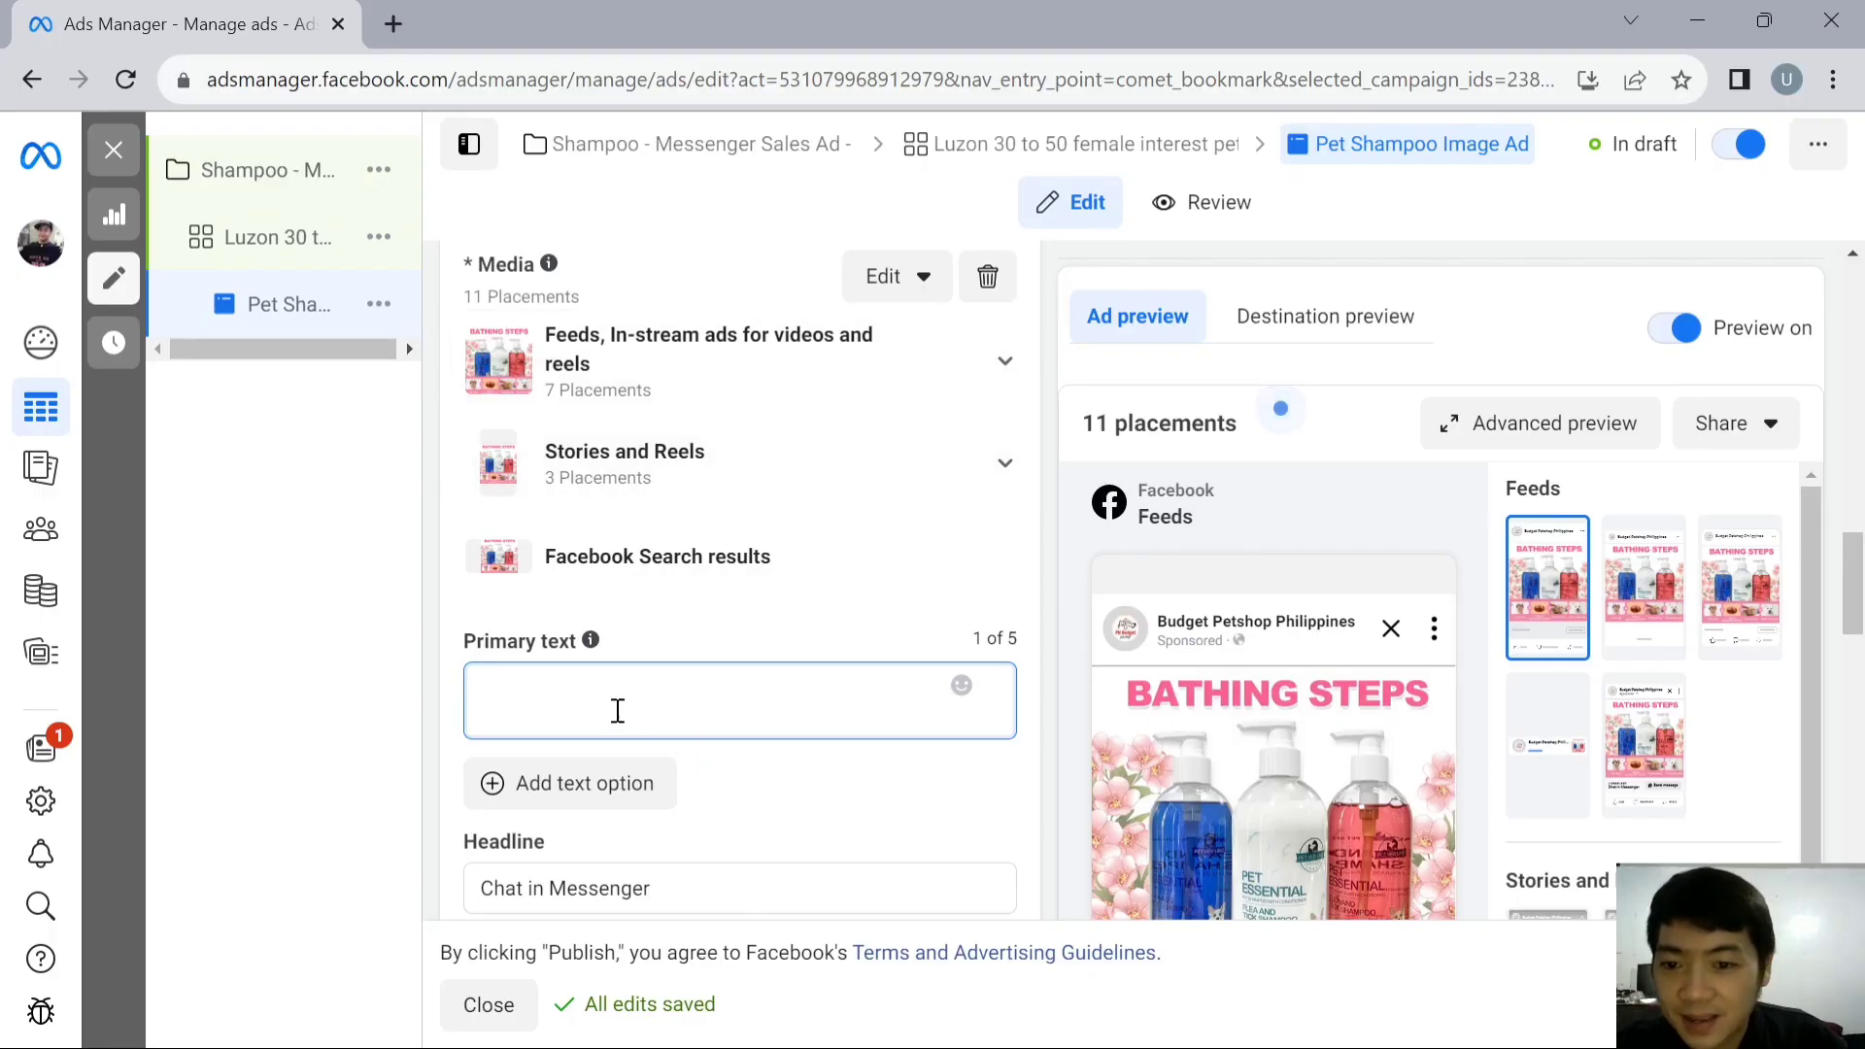
{"action": "type", "text": "😵🐶 Nangangamoy, nalalagas ang buhok, binabalakubak at kinukuto ba ang mga fur babies mo?  Tanggal lahat ito with this special shampoo!  😍 Pet Essential Flea and Tick Shampoo contains natural essence which moisturizes and gently cleans. It has anti-fungal, anti-bacterial and anti-itch.  😱 Buy Now and get 50% OFF!From P250, now P125 only! Message us now to avail! Limited offer only!"}
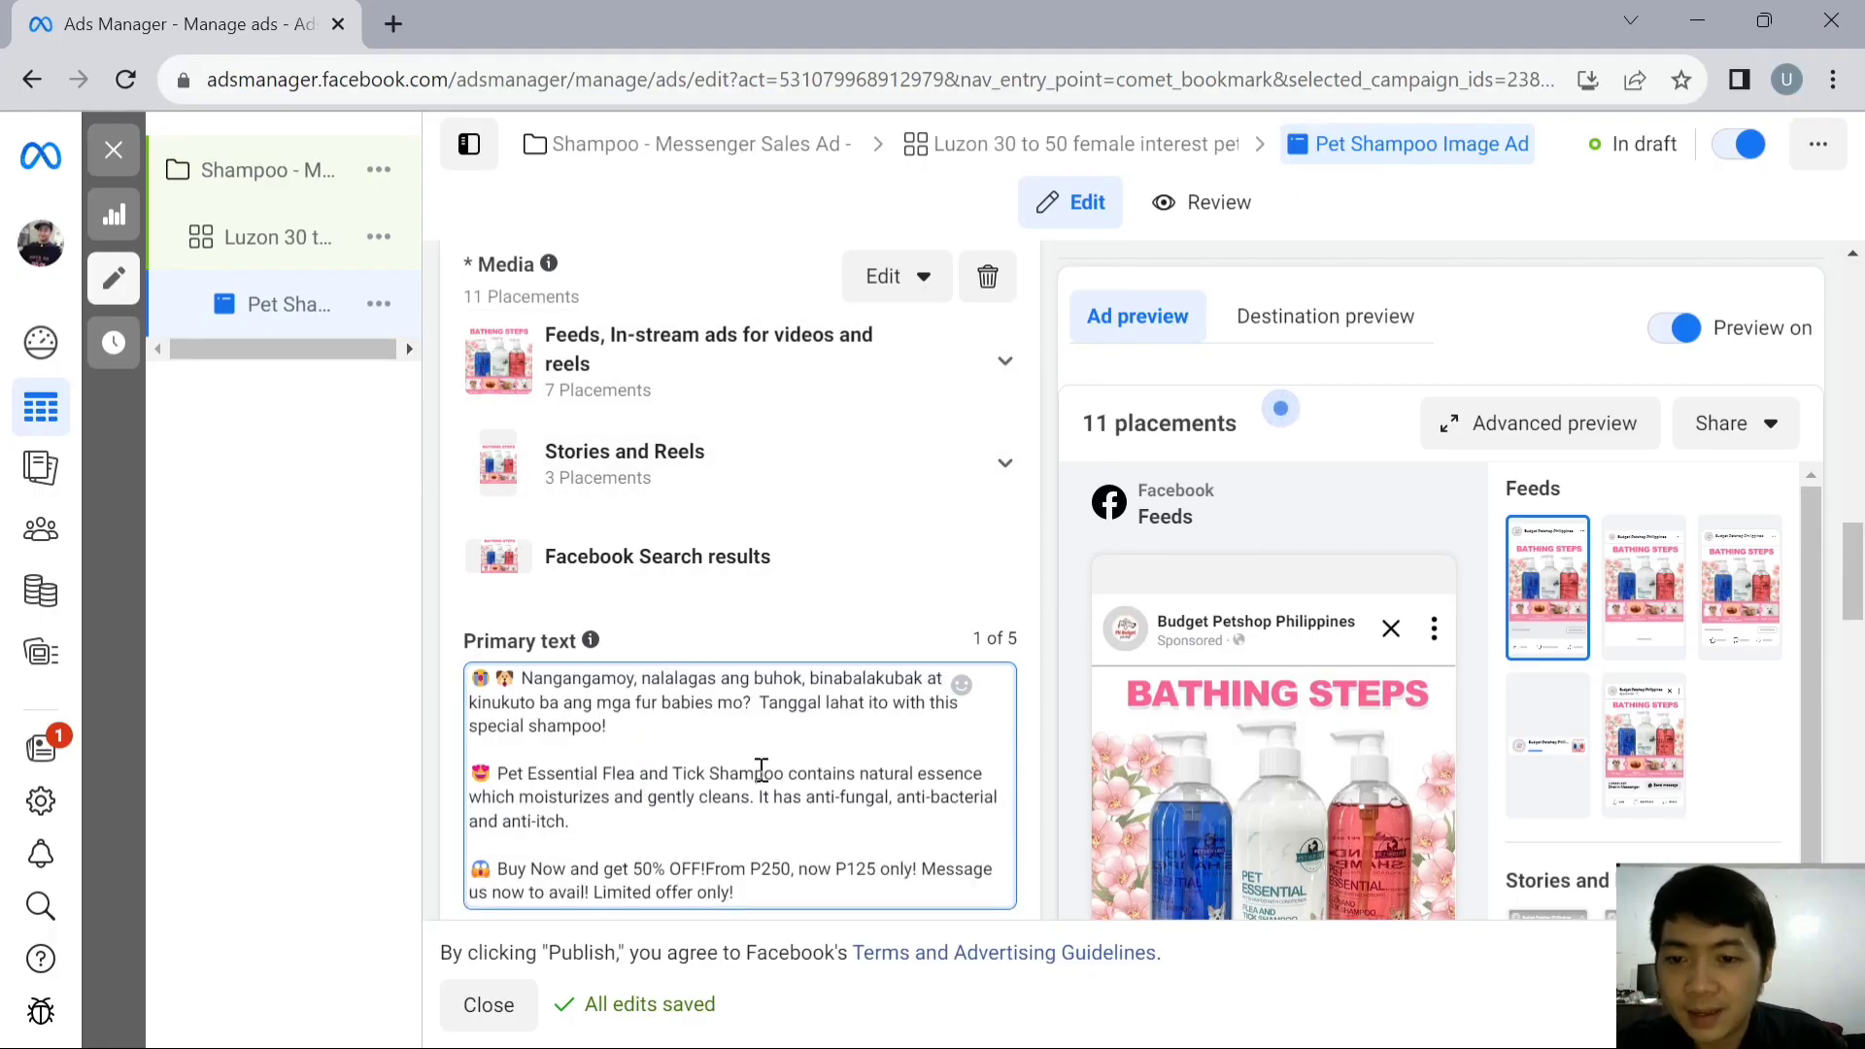
- Replace the ad's default headline with "50% OFF! Buy now!"
{"action": "scroll", "coordinate": [760, 774], "scroll_direction": "down", "scroll_amount": 1}
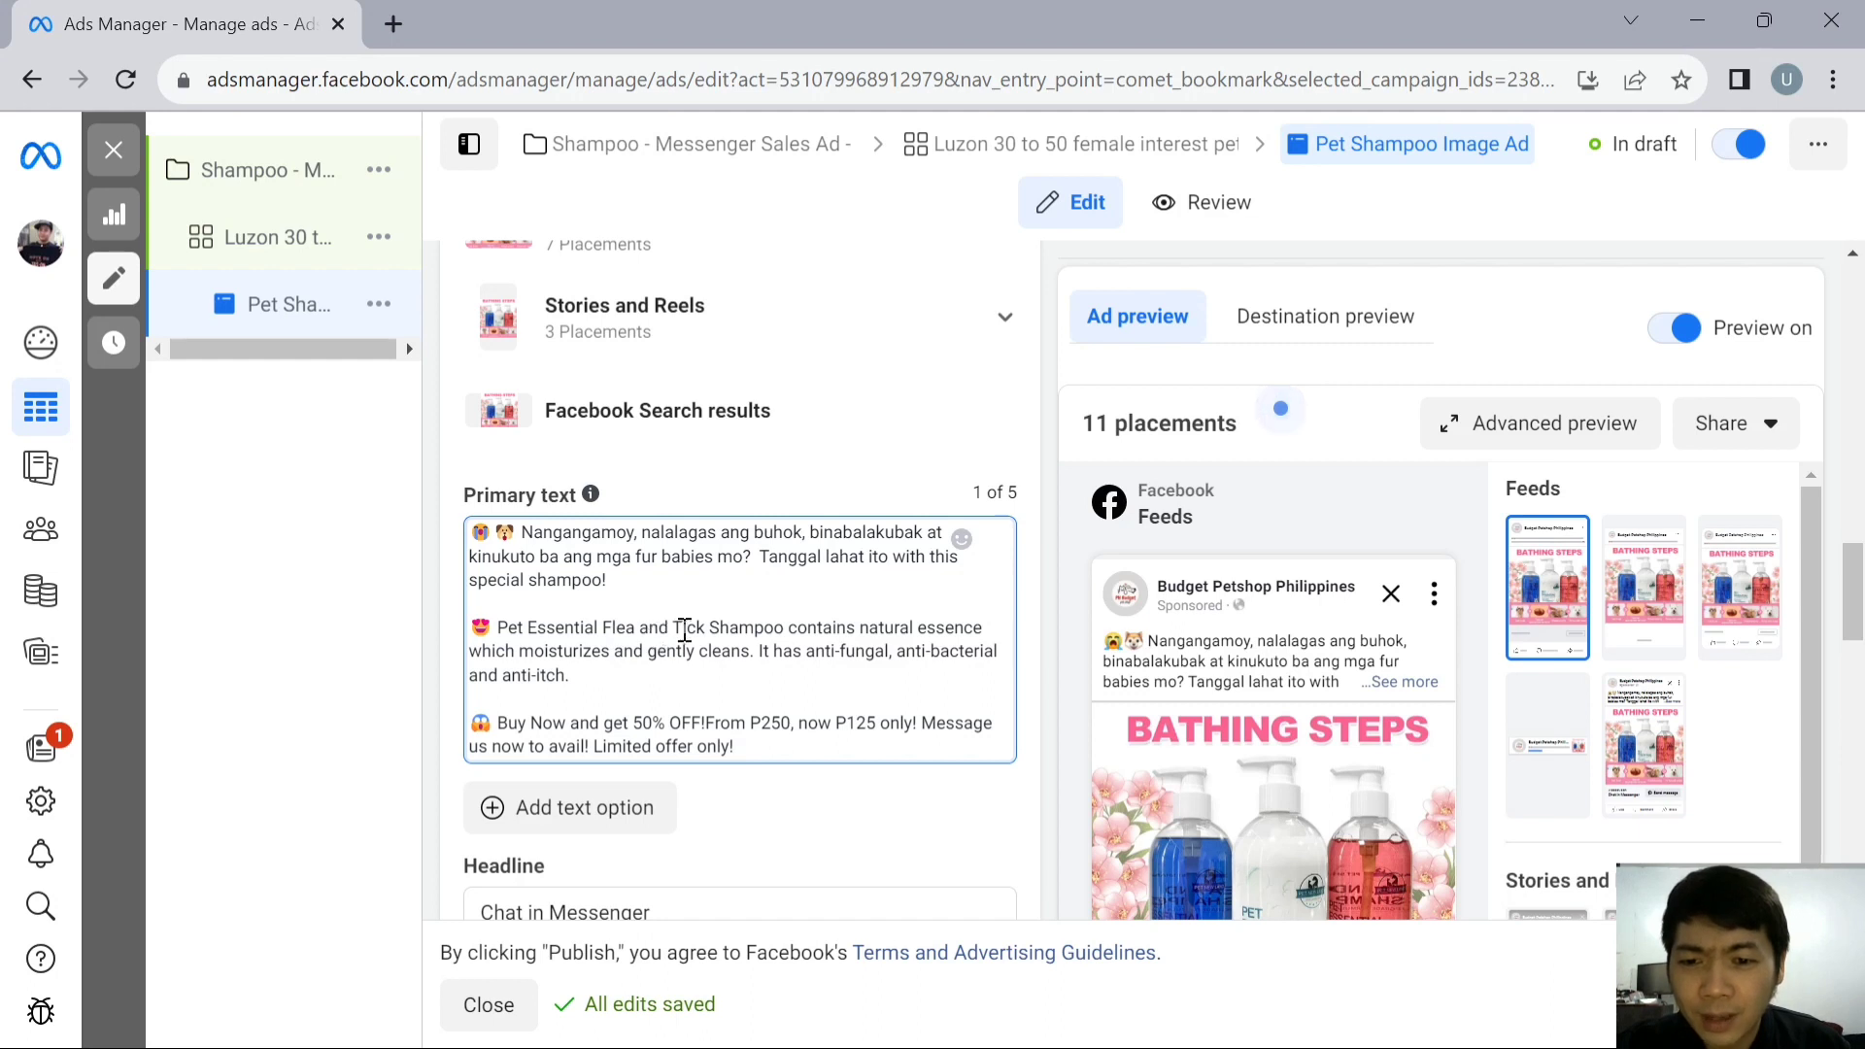
{"action": "scroll", "coordinate": [685, 629], "scroll_direction": "down", "scroll_amount": 1}
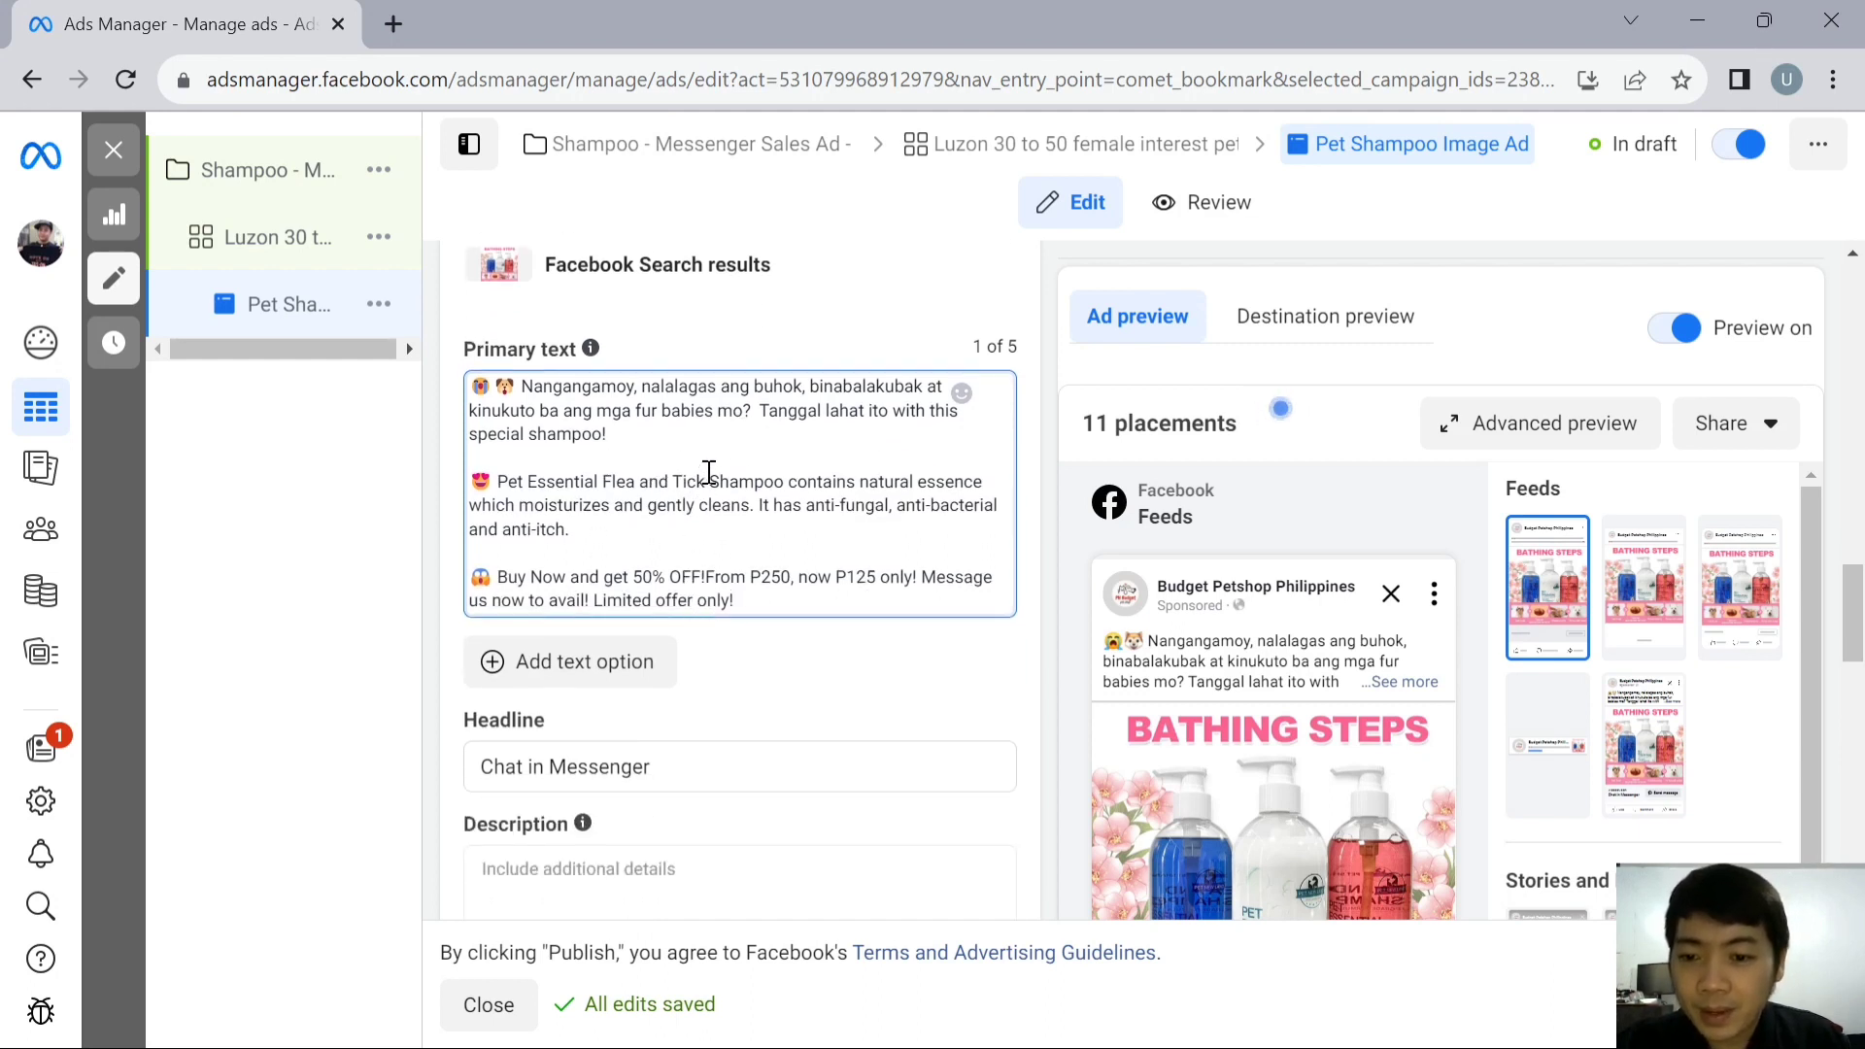
{"action": "scroll", "coordinate": [707, 472], "scroll_direction": "down", "scroll_amount": 1}
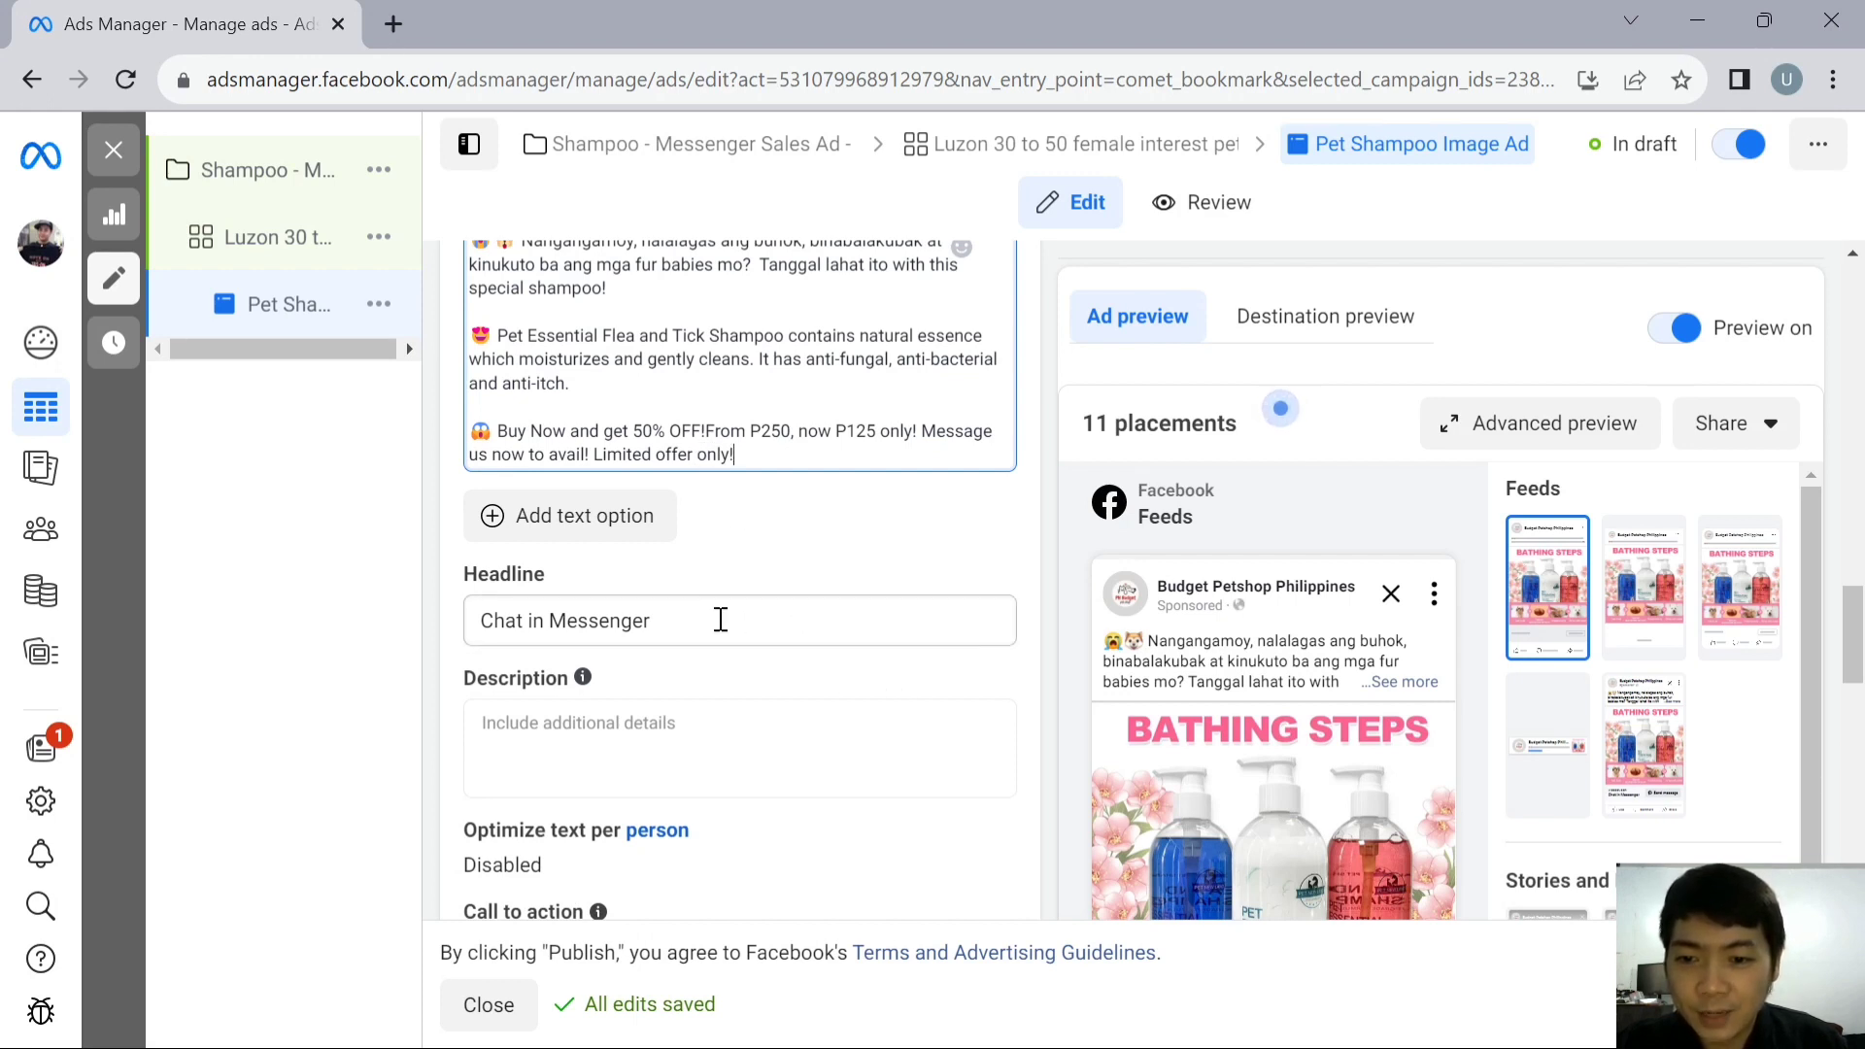
{"action": "left_click", "coordinate": [695, 625]}
{"action": "left_click_drag", "start_coordinate": [696, 625], "coordinate": [509, 587]}
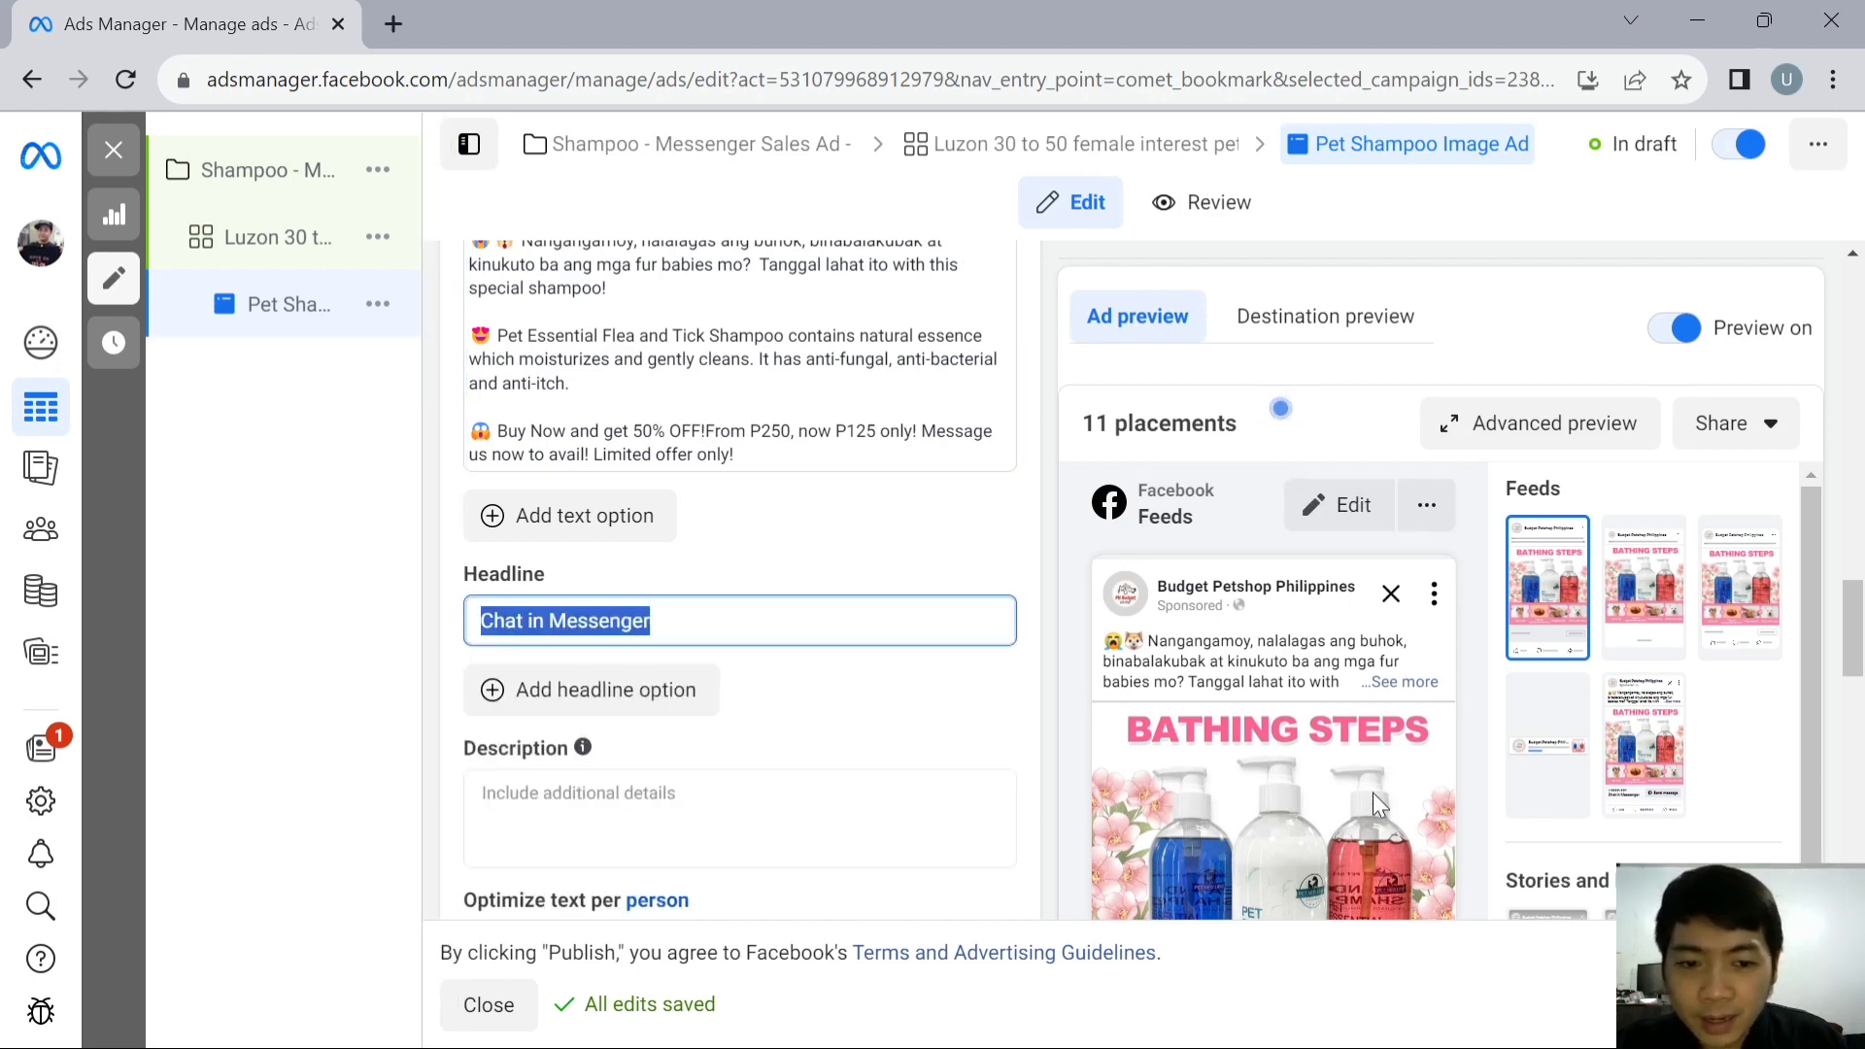
{"action": "scroll", "coordinate": [1005, 653], "scroll_direction": "down", "scroll_amount": 2}
{"action": "scroll", "coordinate": [850, 595], "scroll_direction": "up", "scroll_amount": 1}
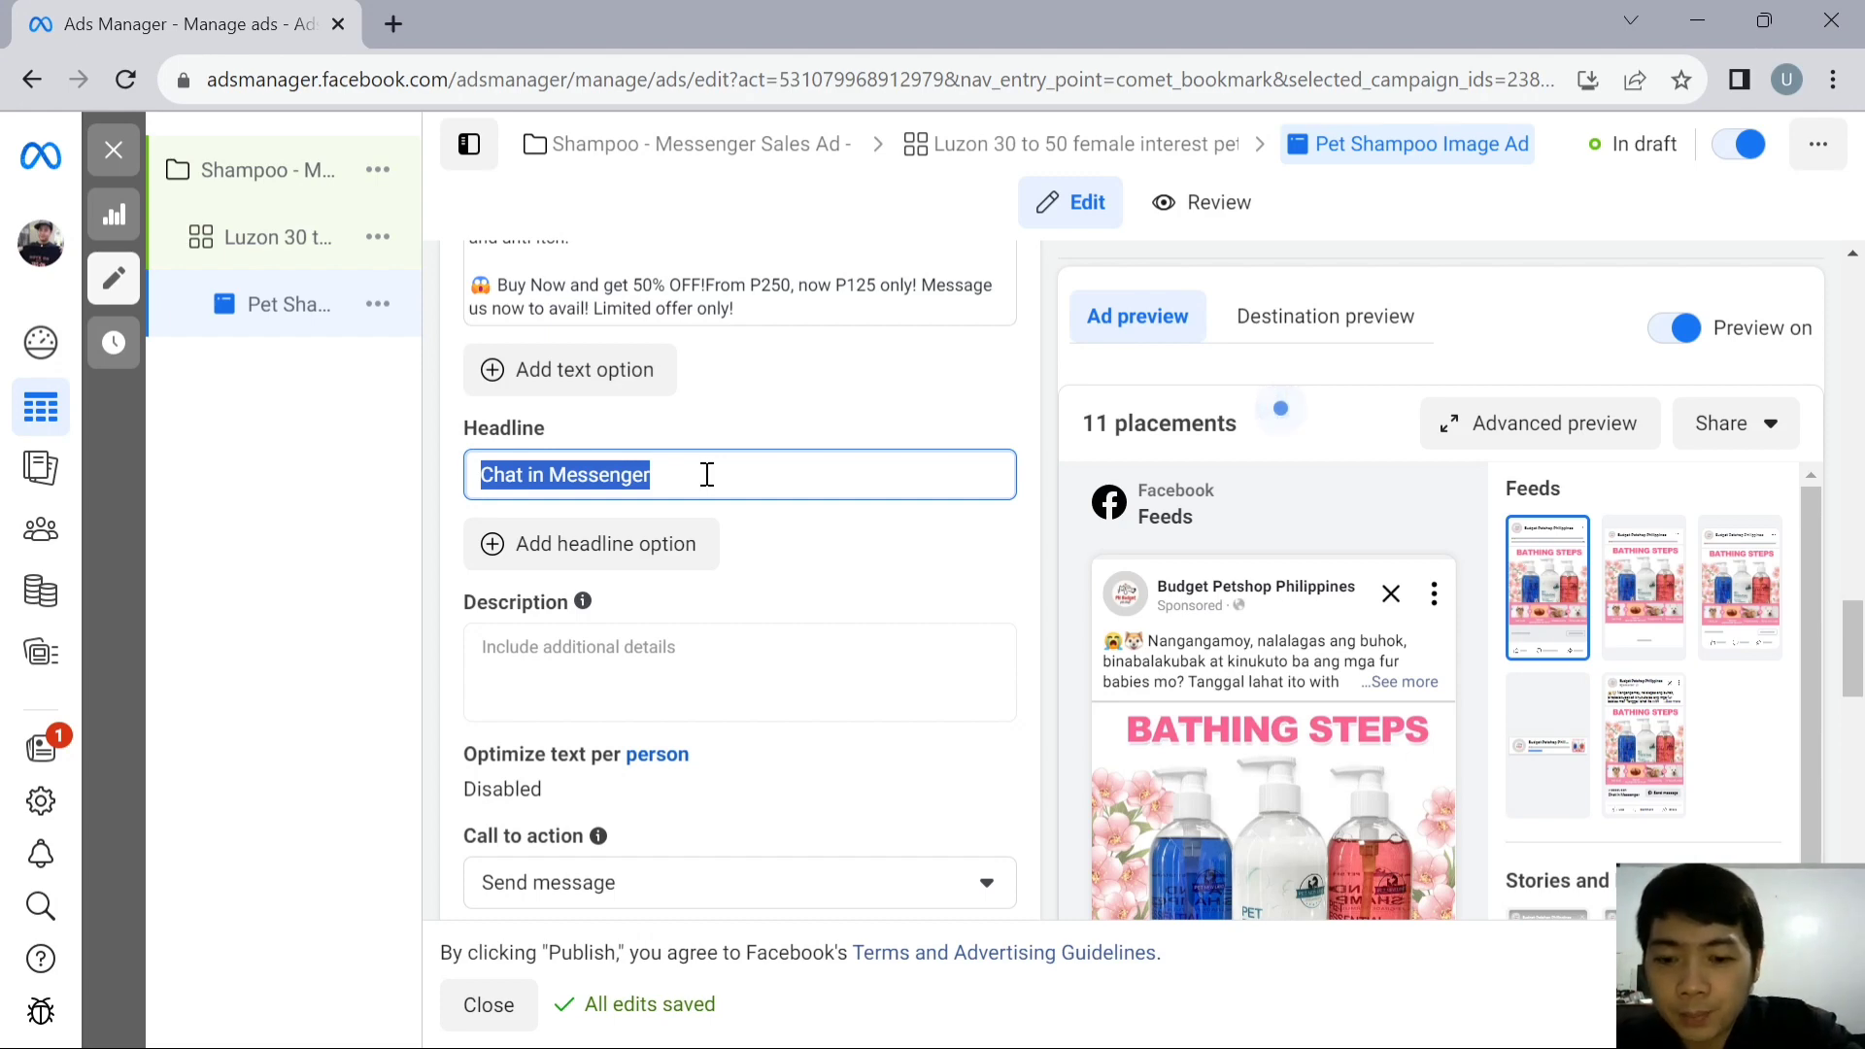
{"action": "type", "text": "50% OFF"}
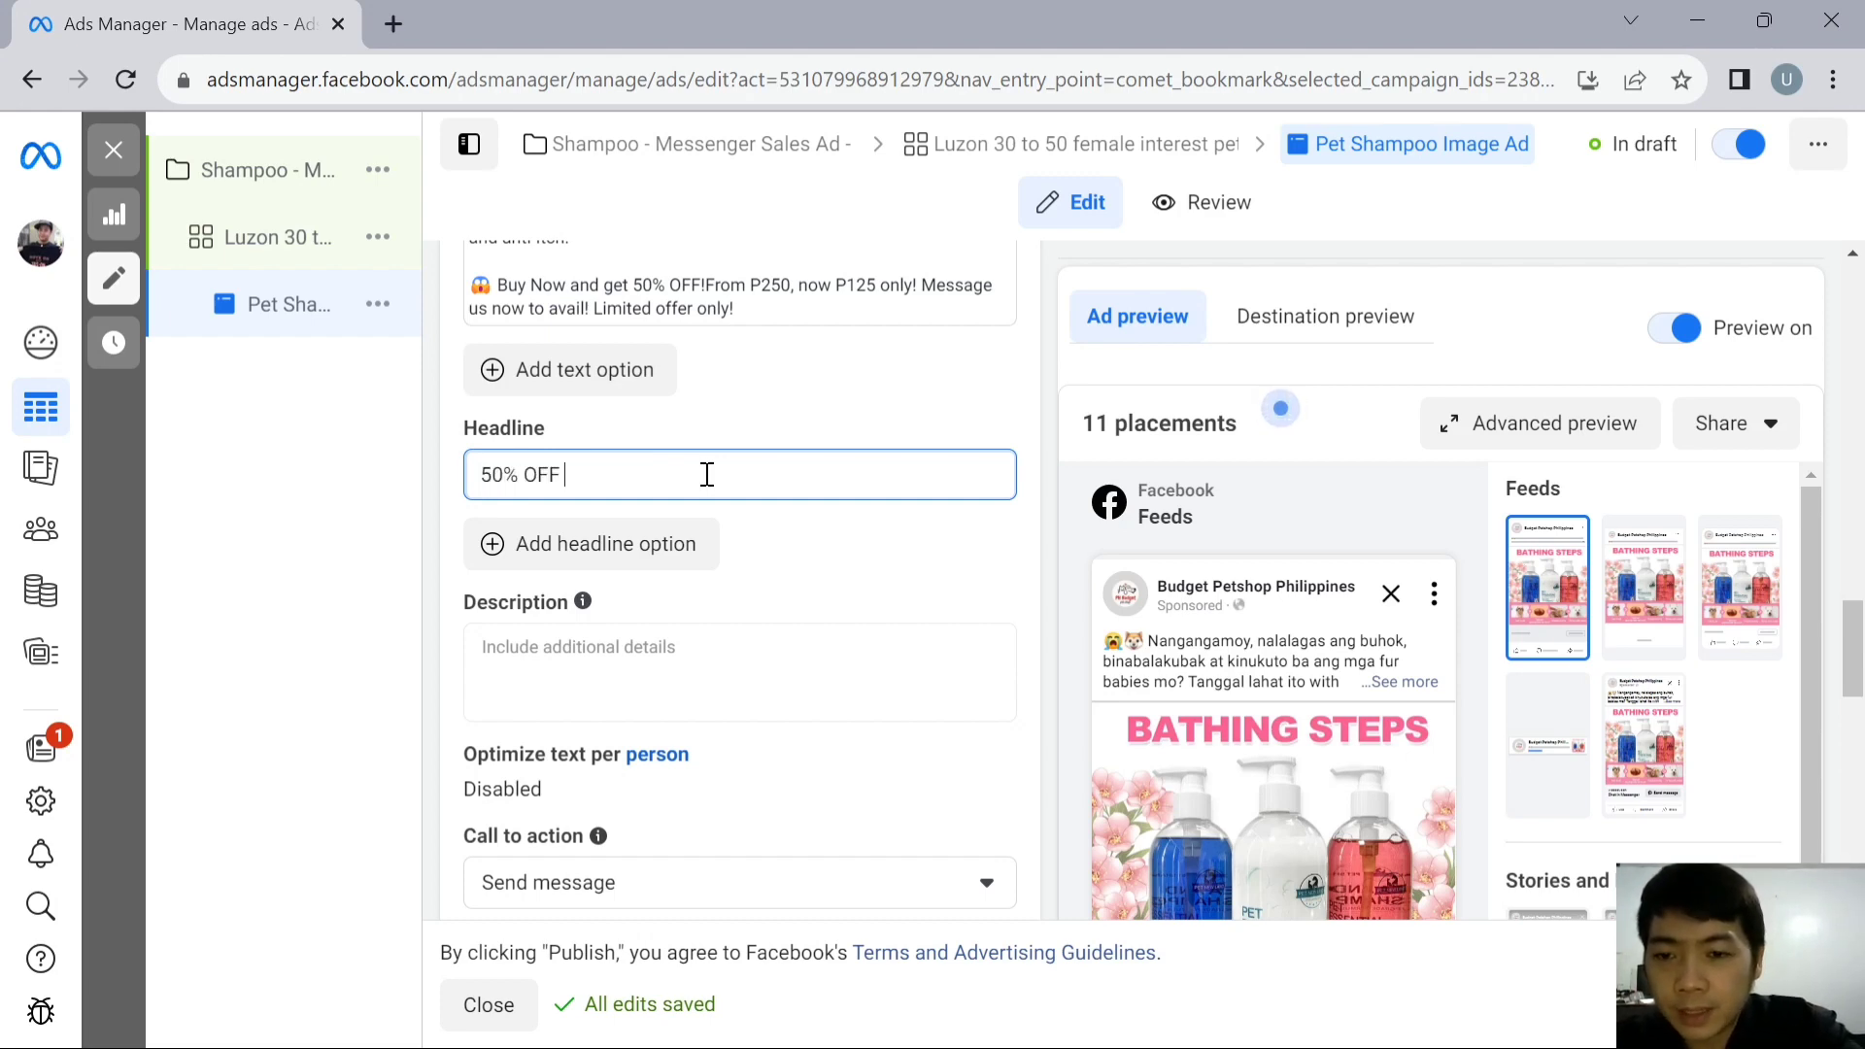
{"action": "type", "text": "! Buy"}
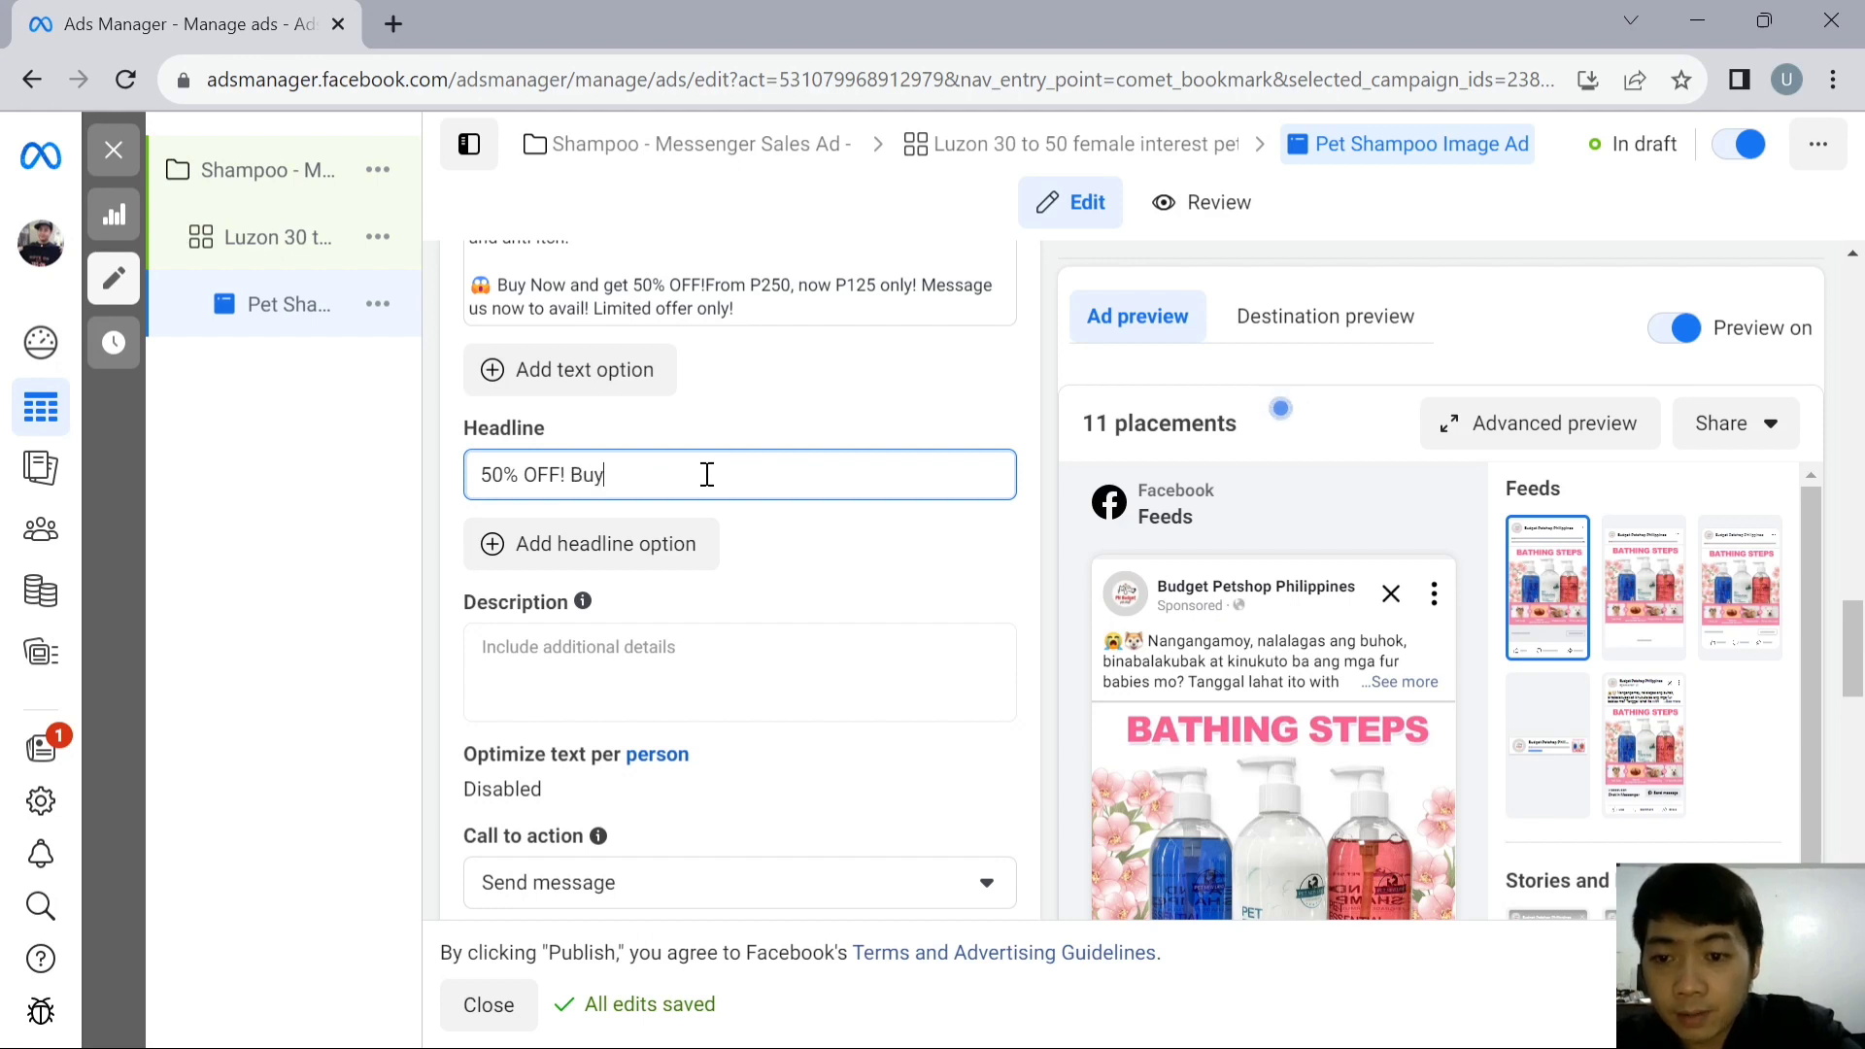
{"action": "type", "text": " now!"}
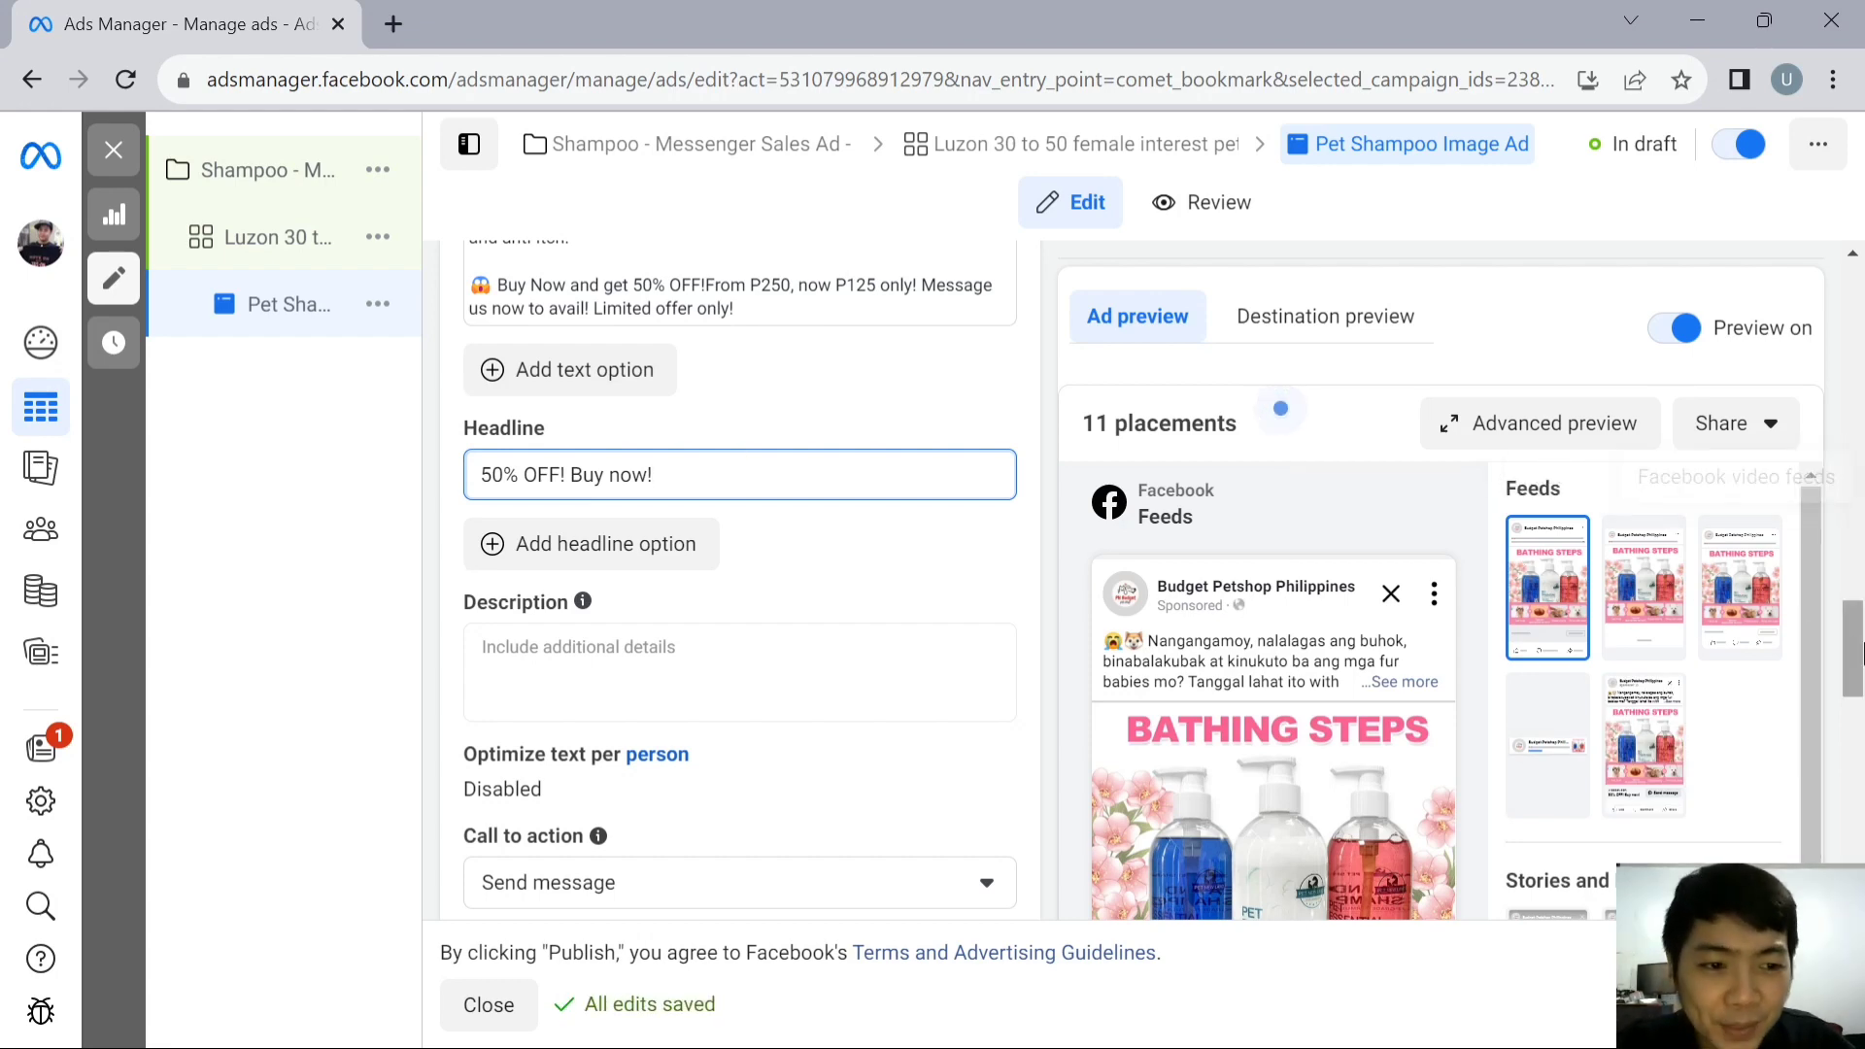
- Examine how the headline and message button look in the Facebook Feeds preview, and review the remaining message template and tracking sections
{"action": "scroll", "coordinate": [707, 474], "scroll_direction": "down", "scroll_amount": 4}
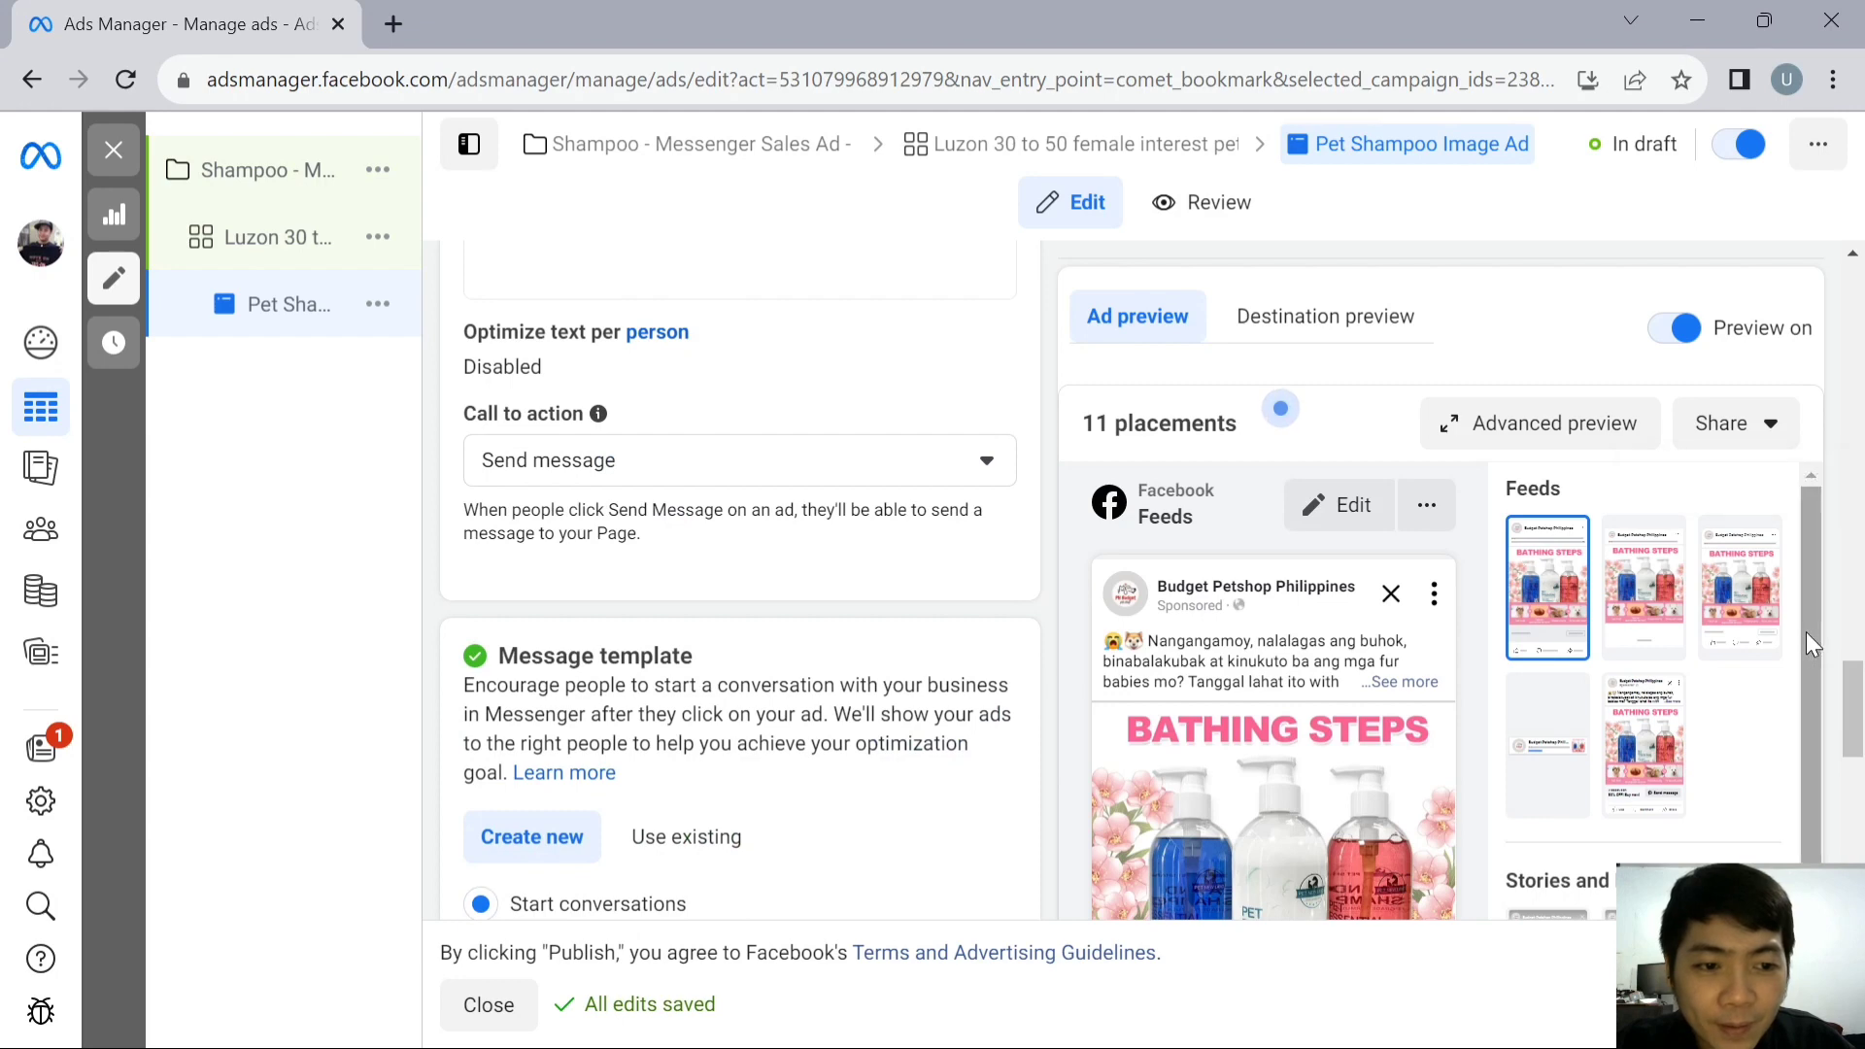
{"action": "left_click_drag", "start_coordinate": [1804, 631], "coordinate": [1804, 751]}
{"action": "scroll", "coordinate": [1496, 730], "scroll_direction": "down", "scroll_amount": 10}
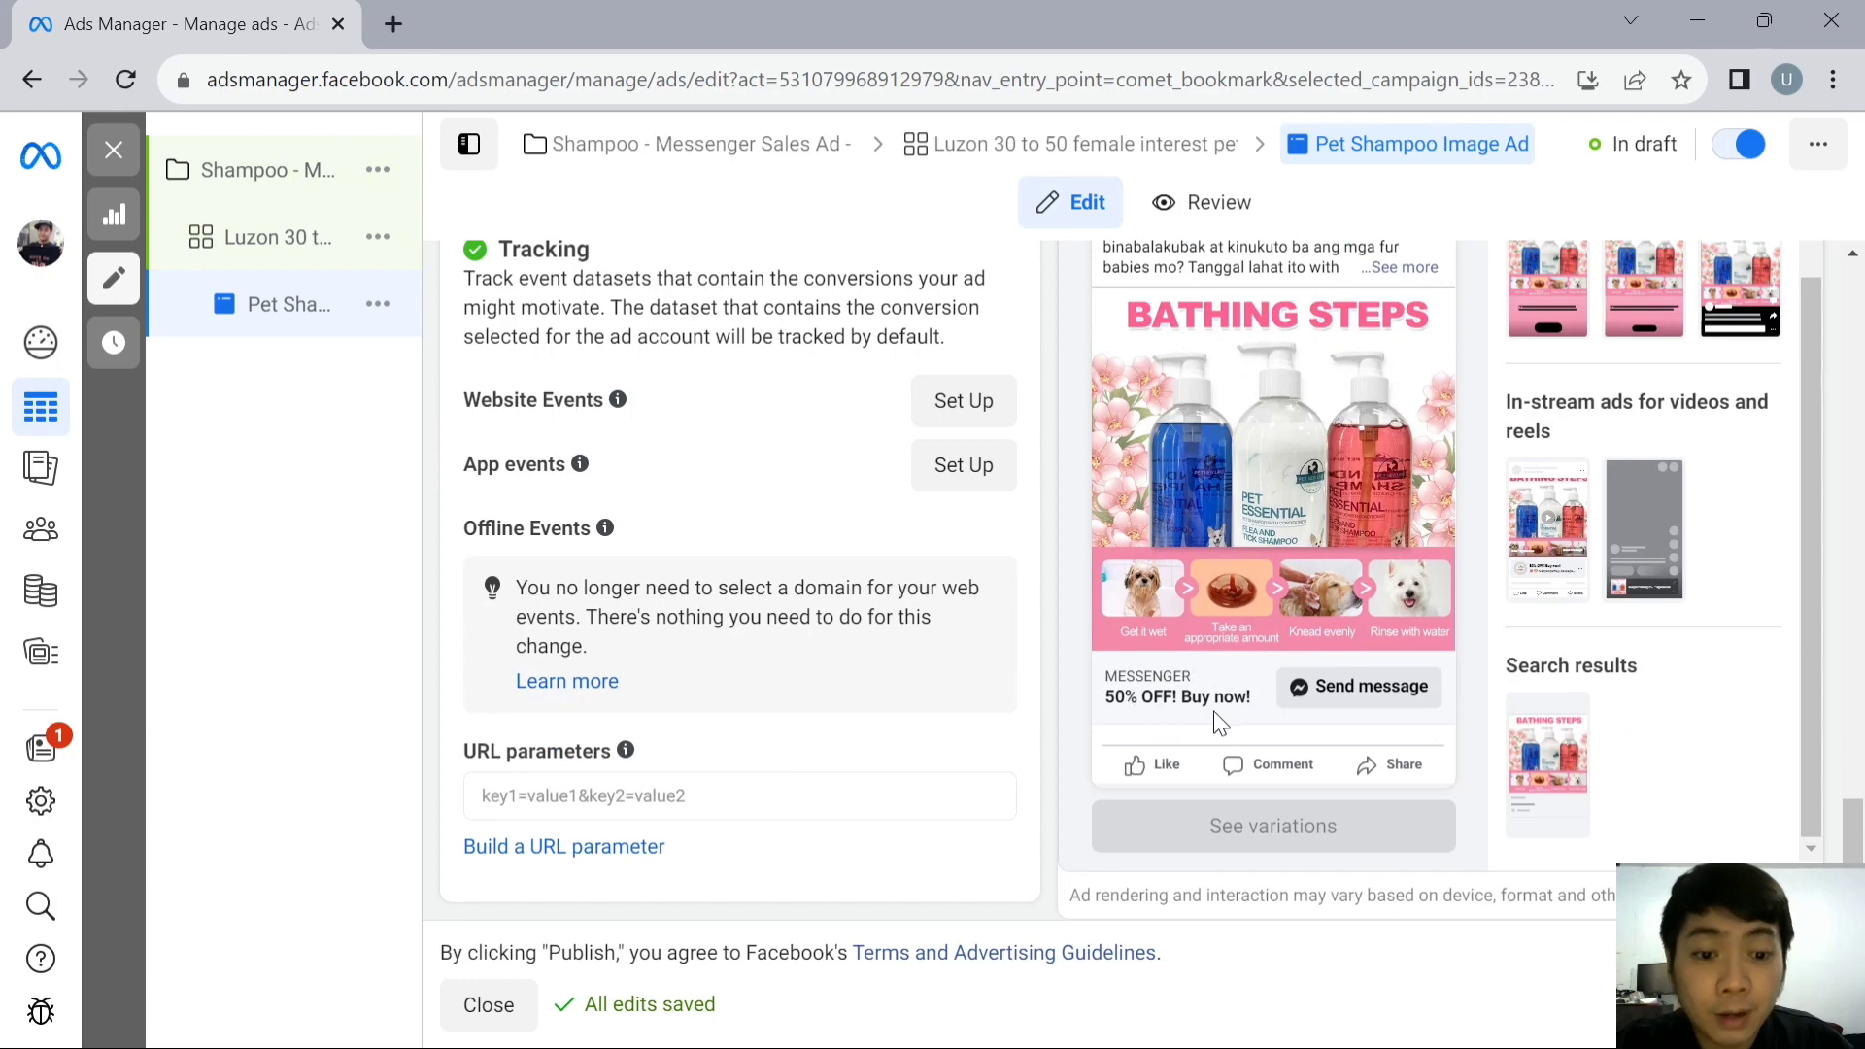
{"action": "scroll", "coordinate": [744, 524], "scroll_direction": "up", "scroll_amount": 8}
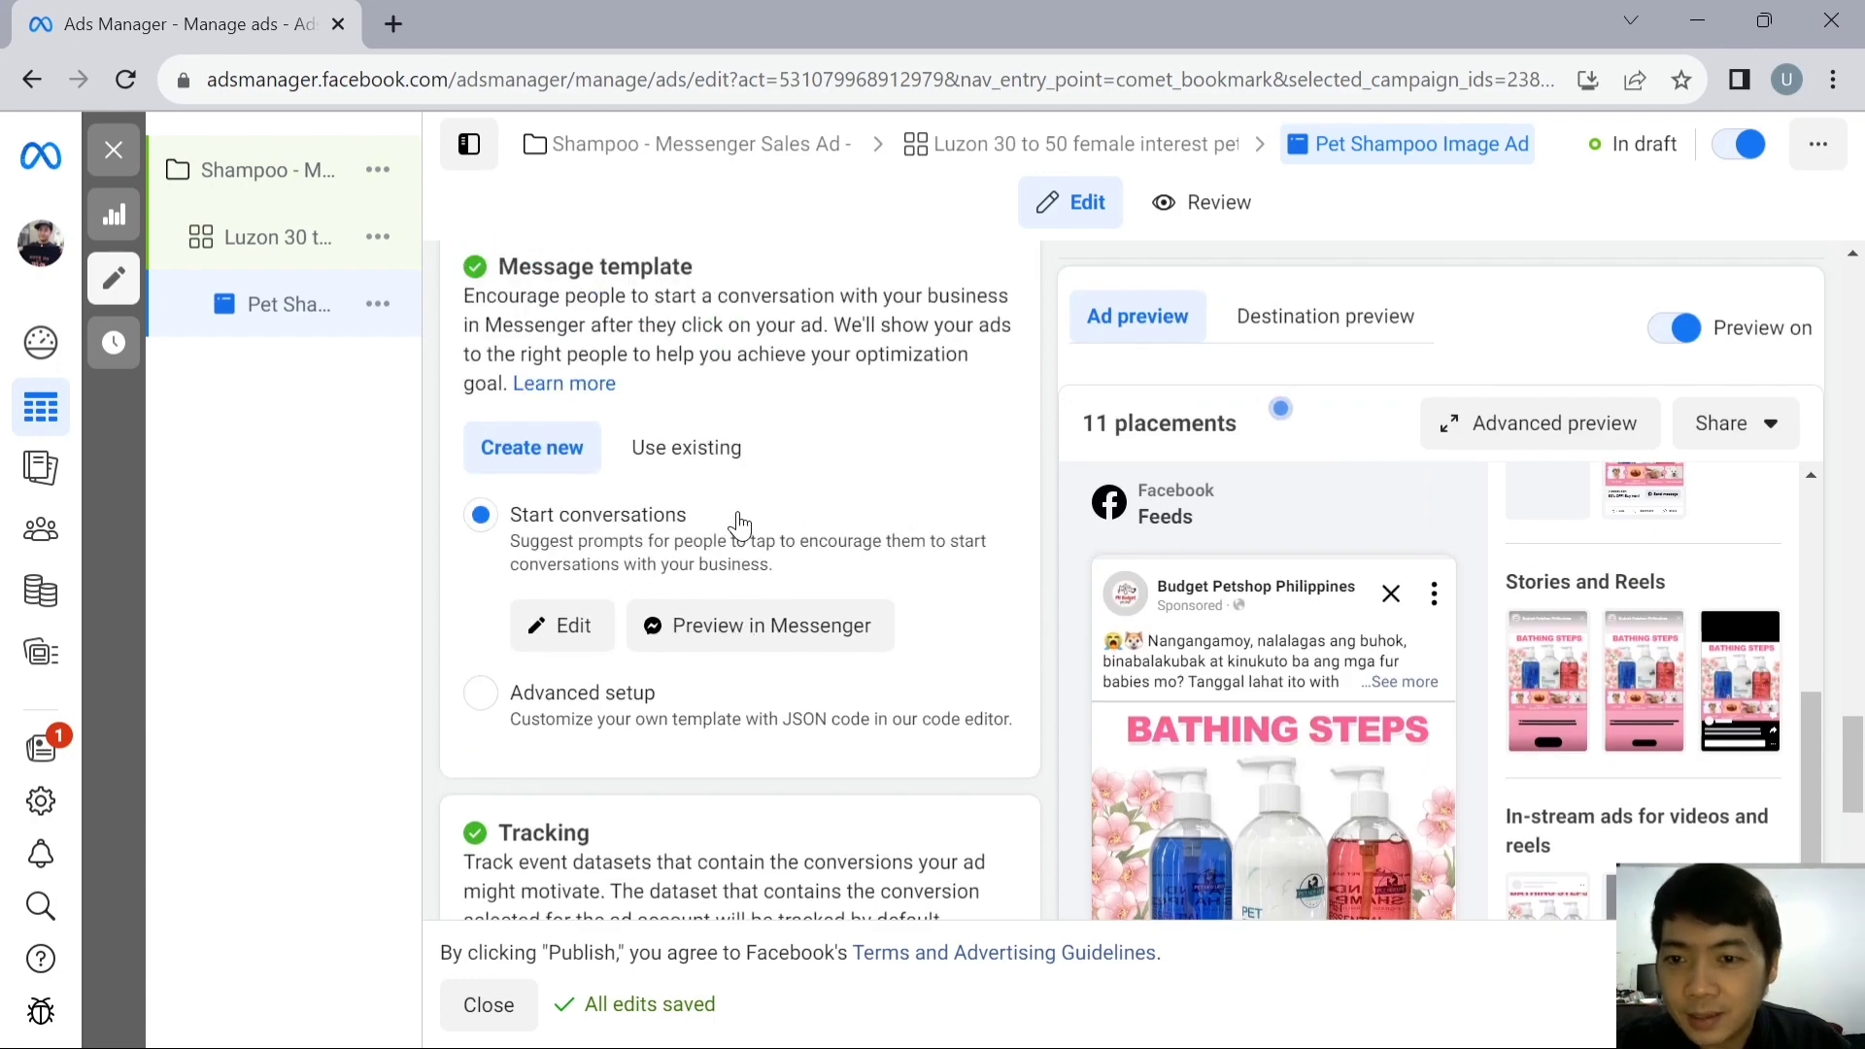
{"action": "scroll", "coordinate": [759, 530], "scroll_direction": "up", "scroll_amount": 2}
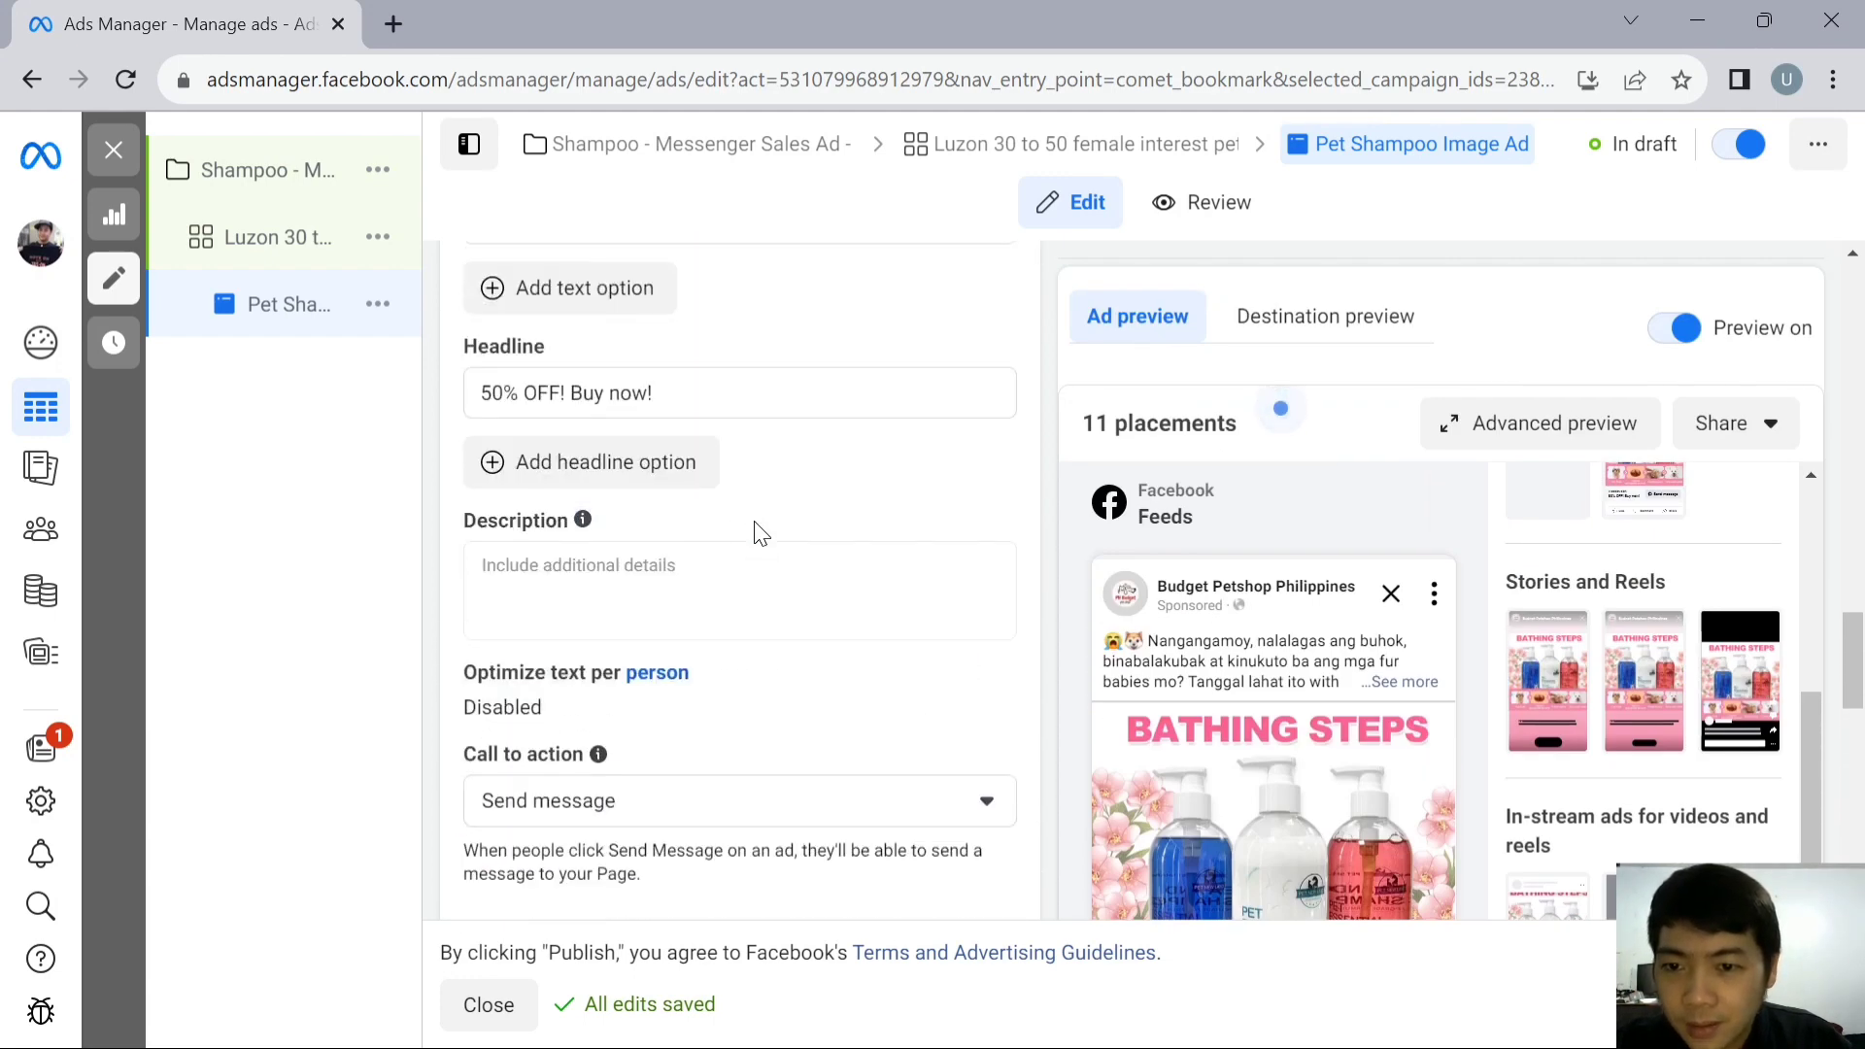
{"action": "scroll", "coordinate": [679, 578], "scroll_direction": "down", "scroll_amount": 3}
{"action": "scroll", "coordinate": [645, 541], "scroll_direction": "up", "scroll_amount": 3}
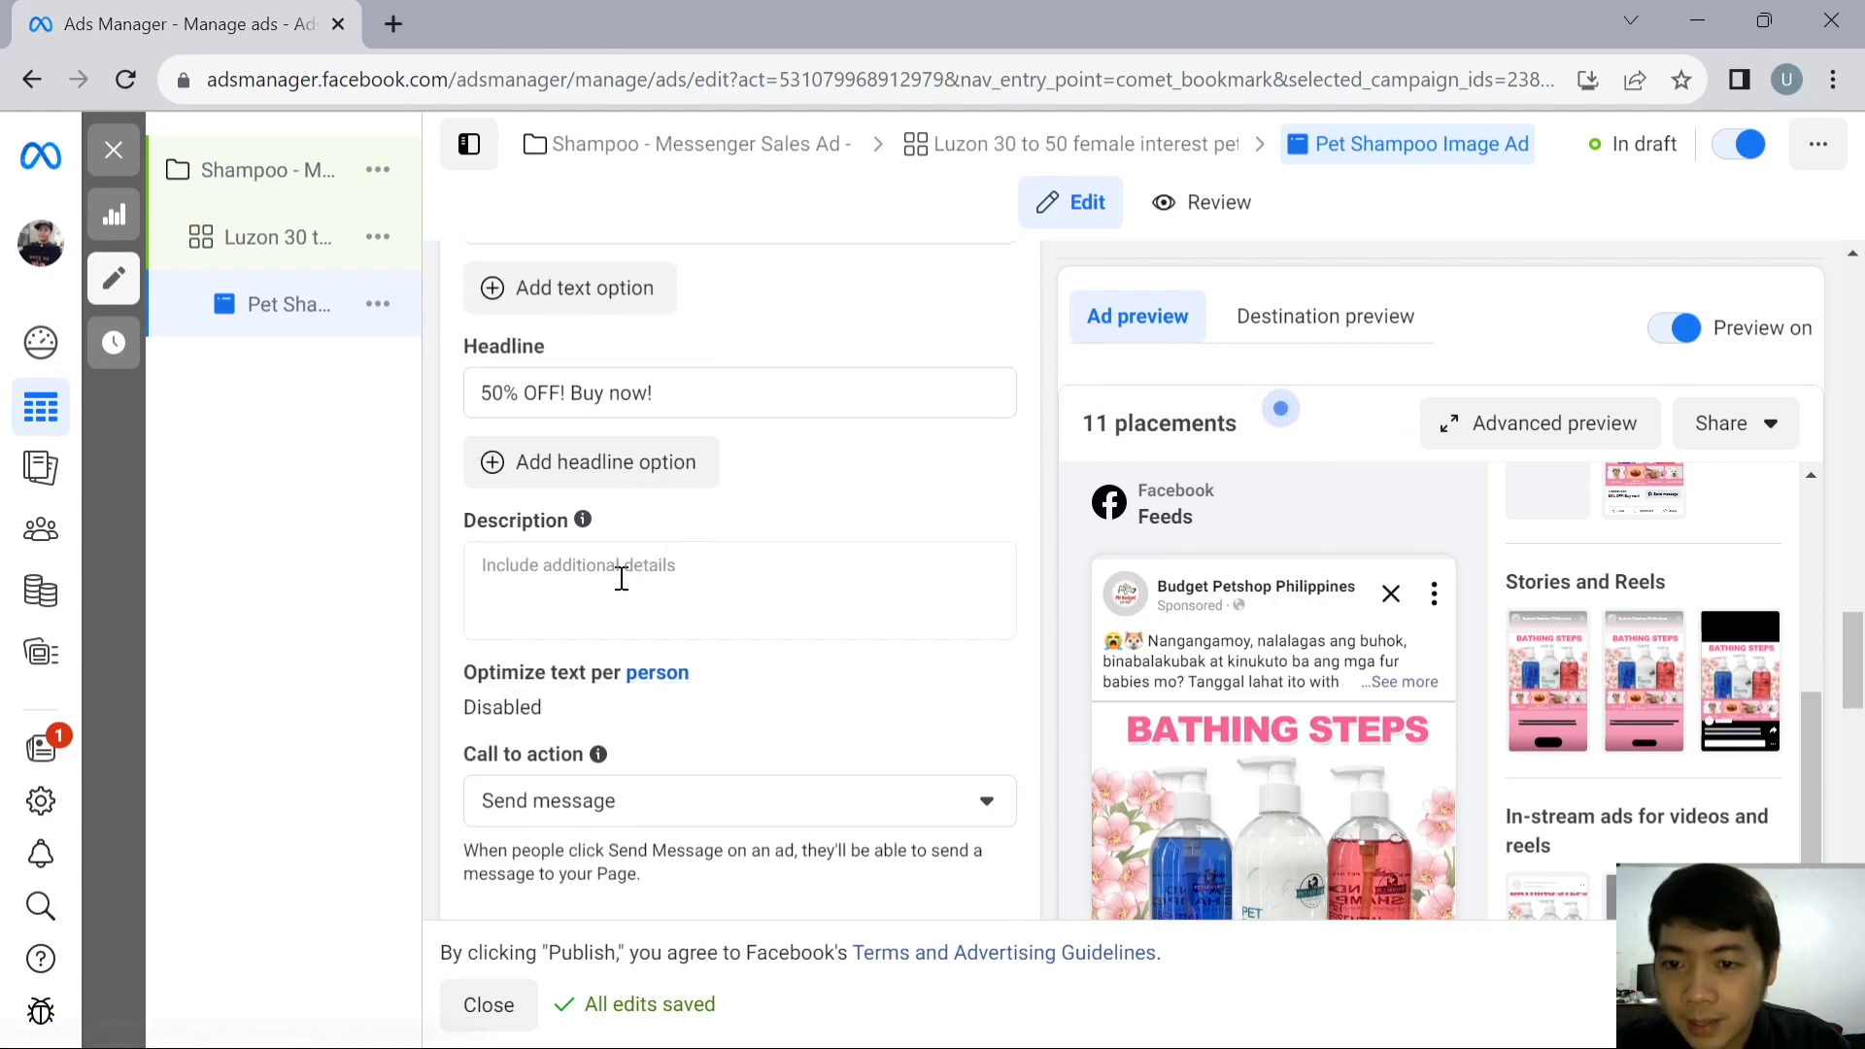
{"action": "scroll", "coordinate": [609, 564], "scroll_direction": "down", "scroll_amount": 7}
{"action": "scroll", "coordinate": [1262, 736], "scroll_direction": "down", "scroll_amount": 4}
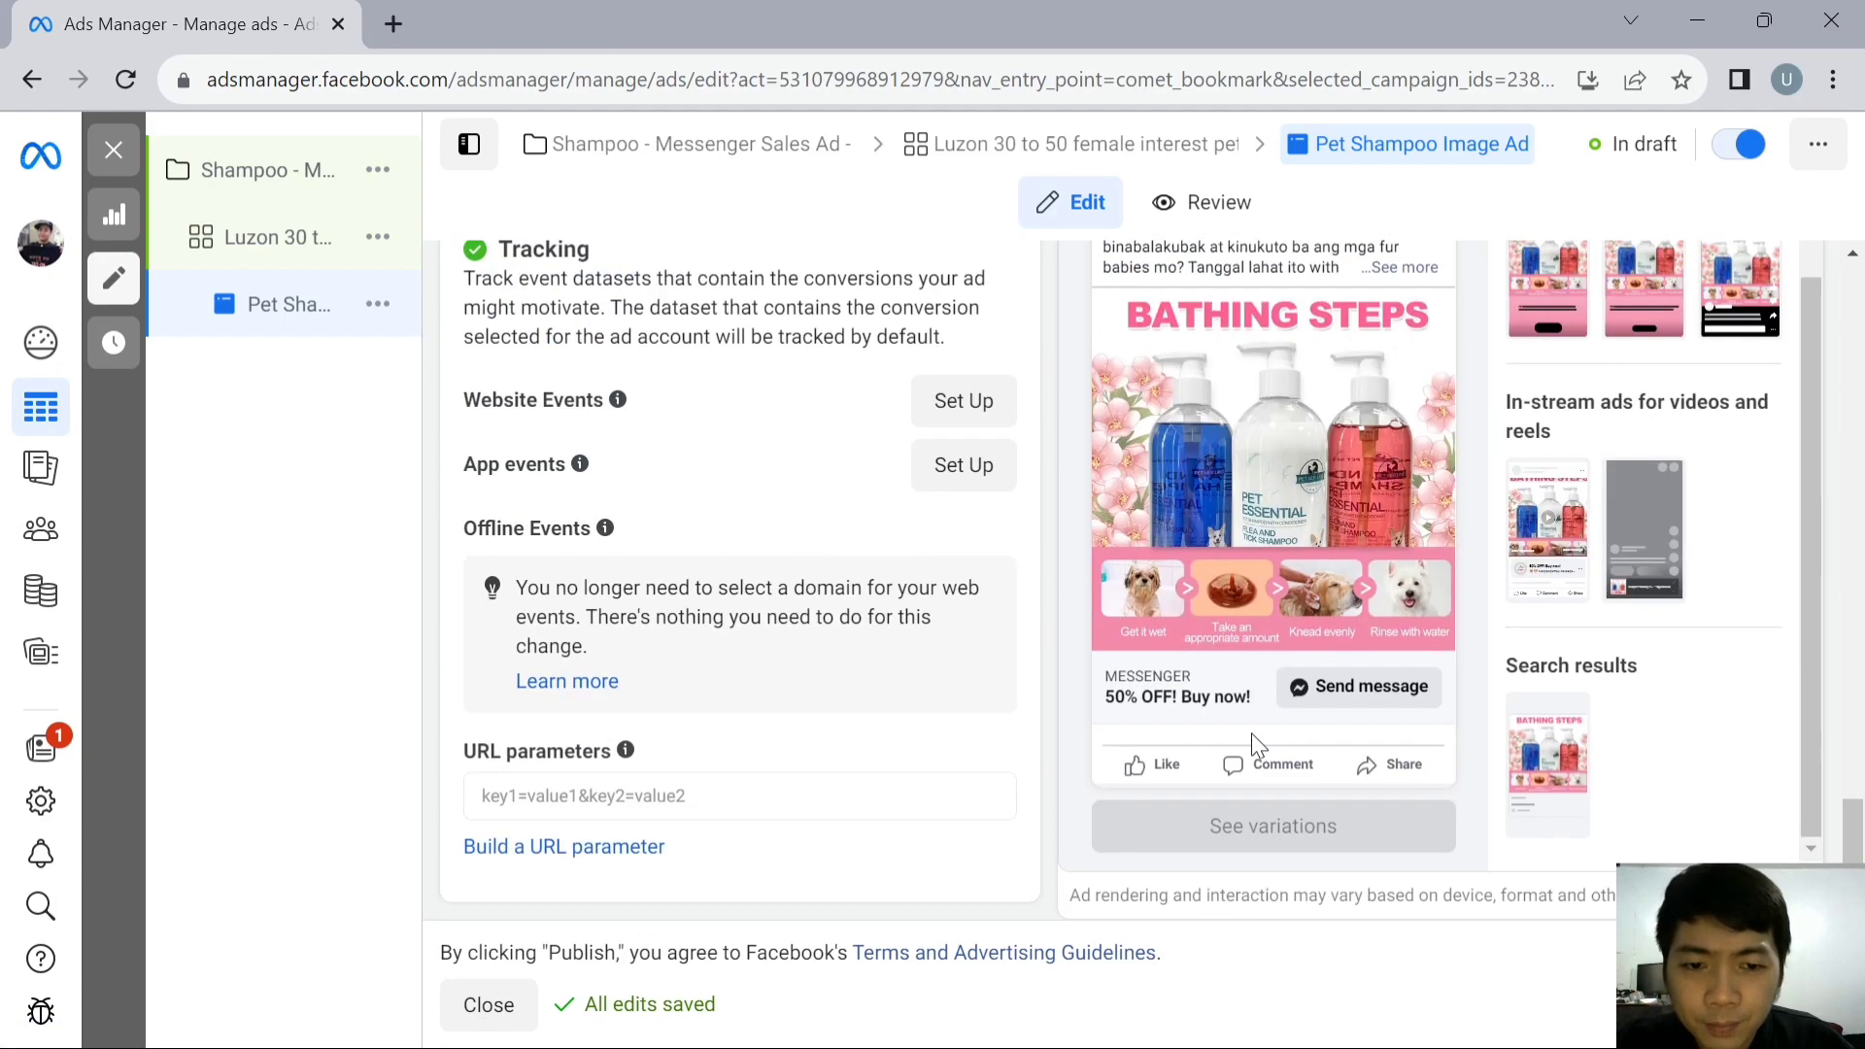
- Fill in the ad's description with "Limited offer only!"
{"action": "scroll", "coordinate": [763, 577], "scroll_direction": "up", "scroll_amount": 10}
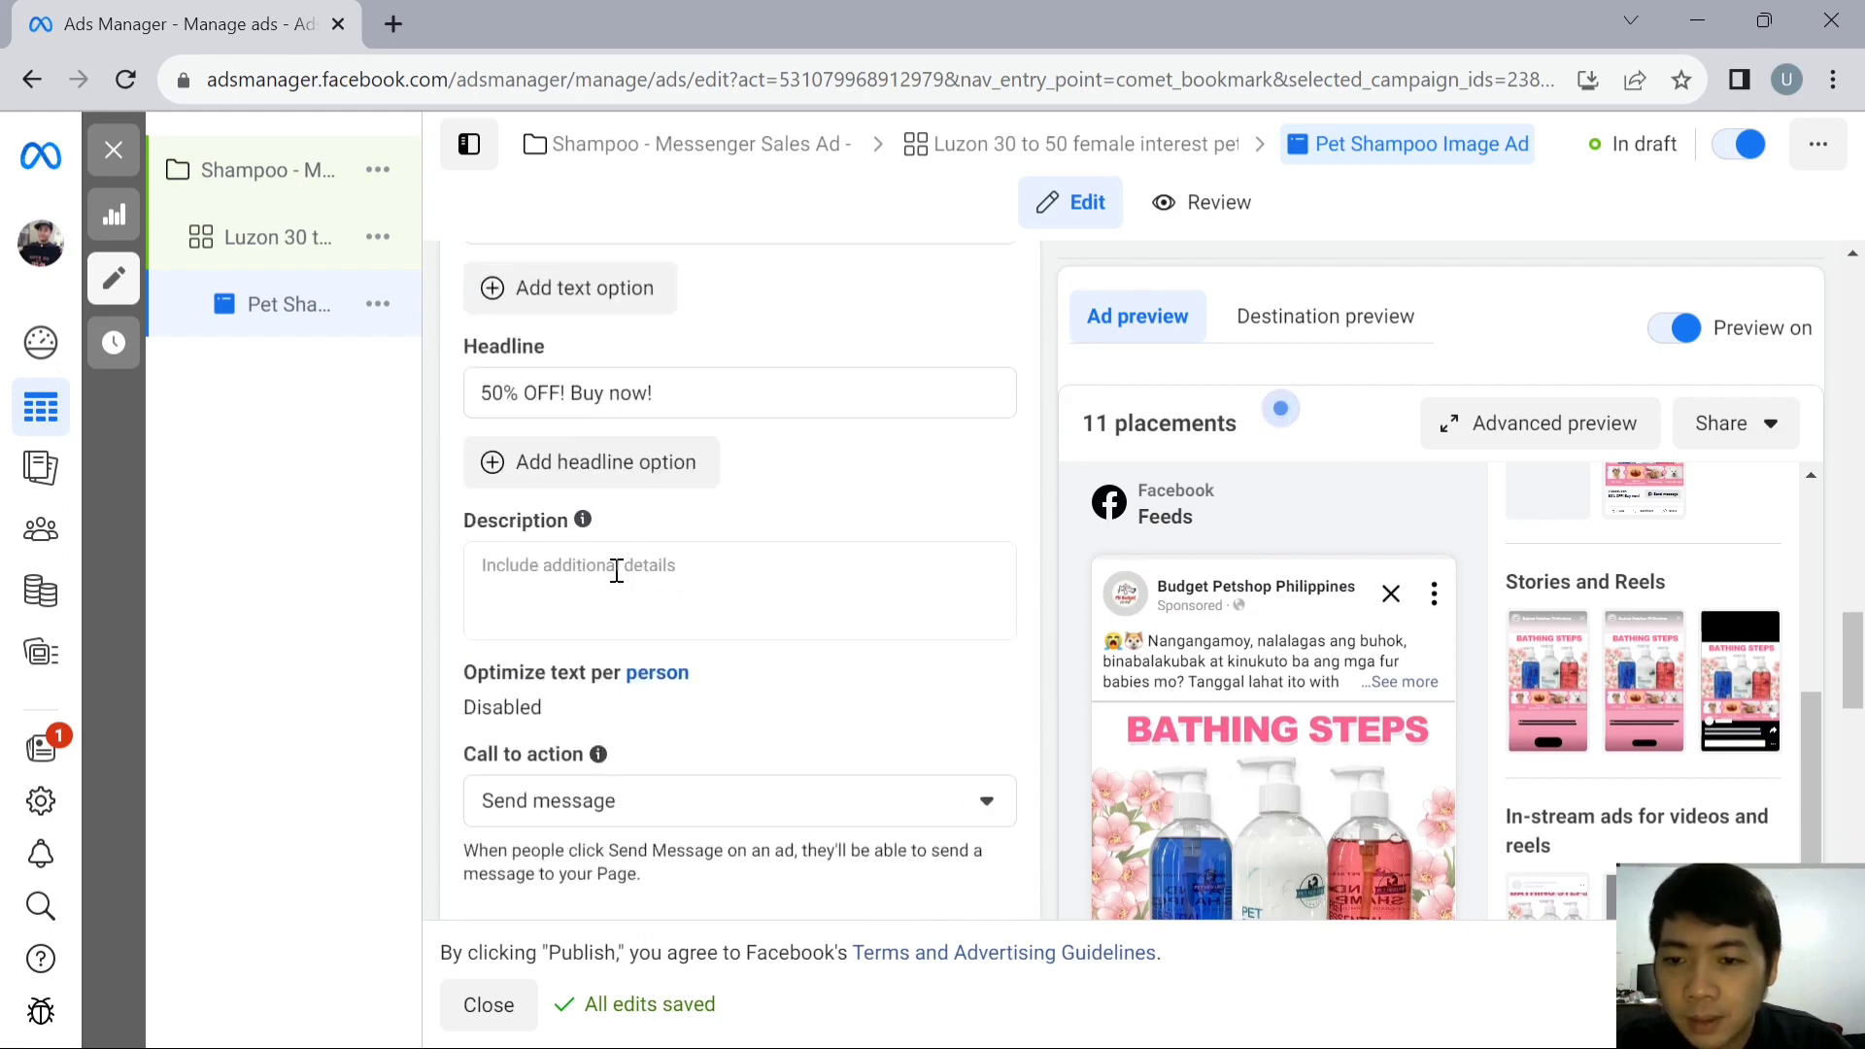
{"action": "left_click", "coordinate": [616, 570]}
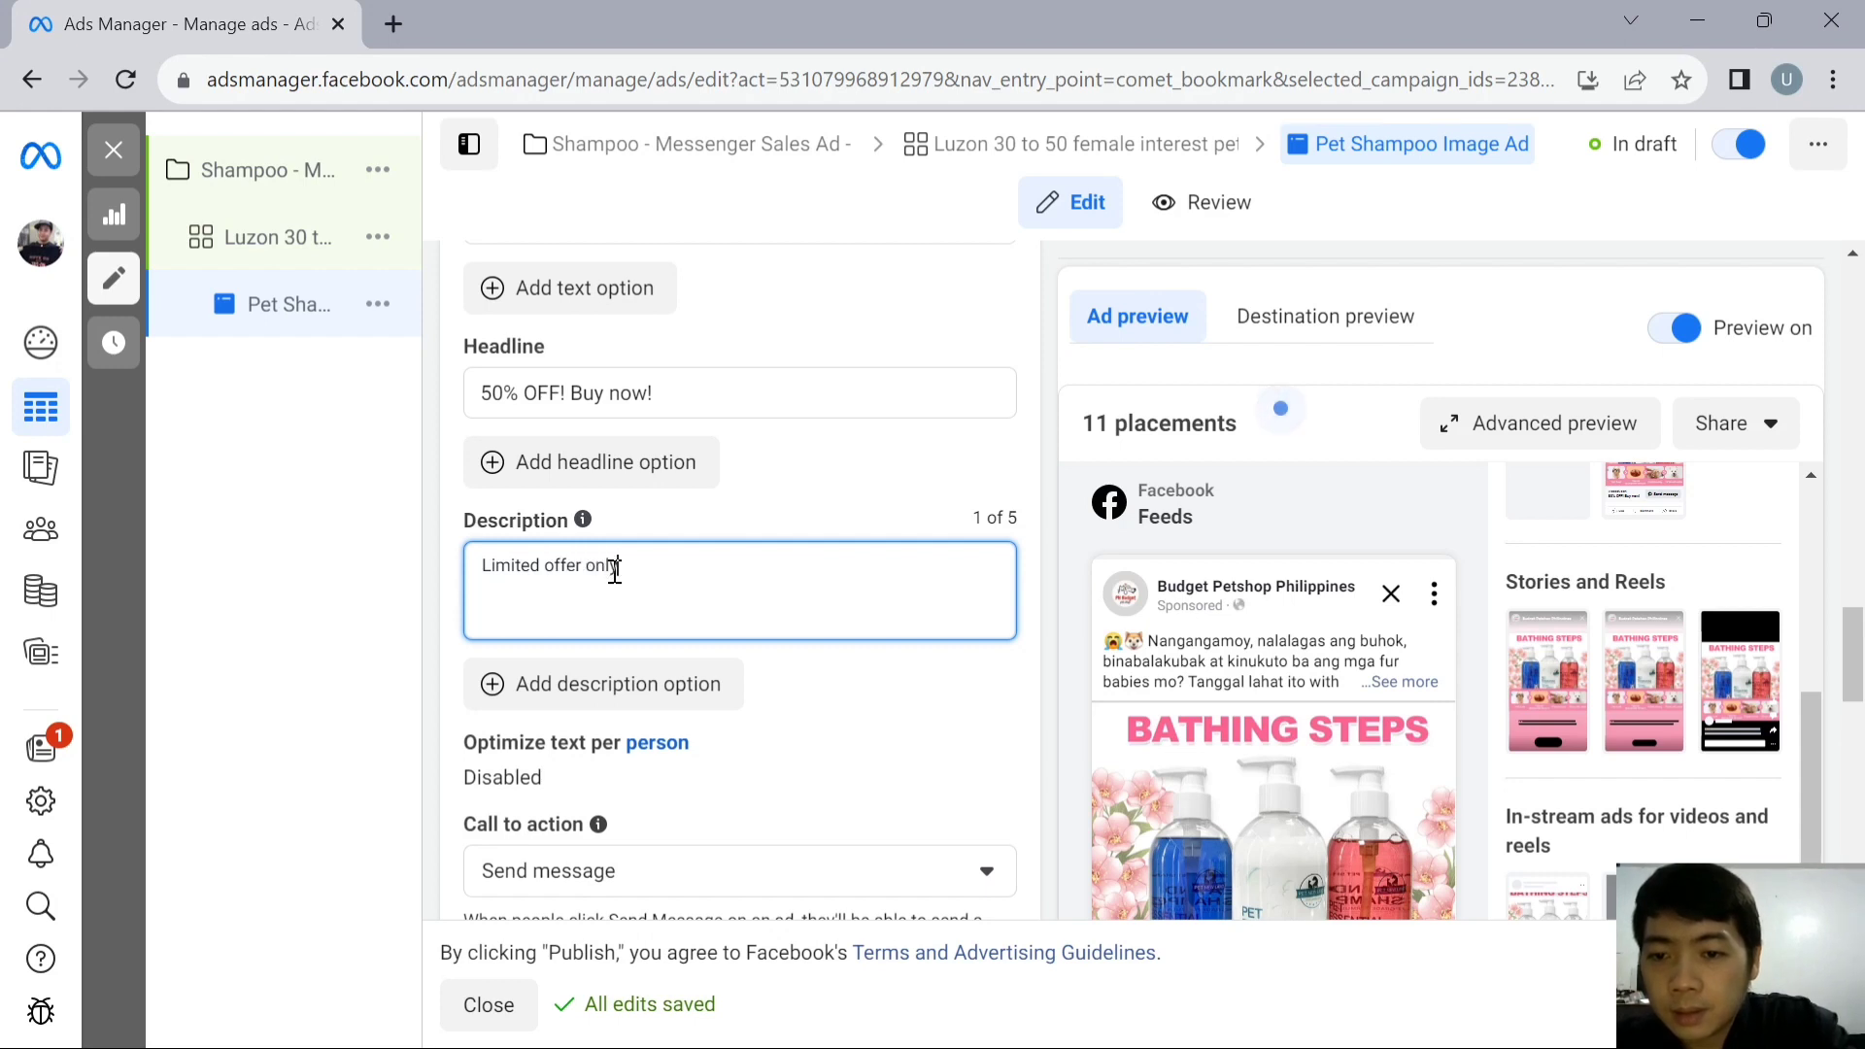
{"action": "type", "text": "Limited offer only"}
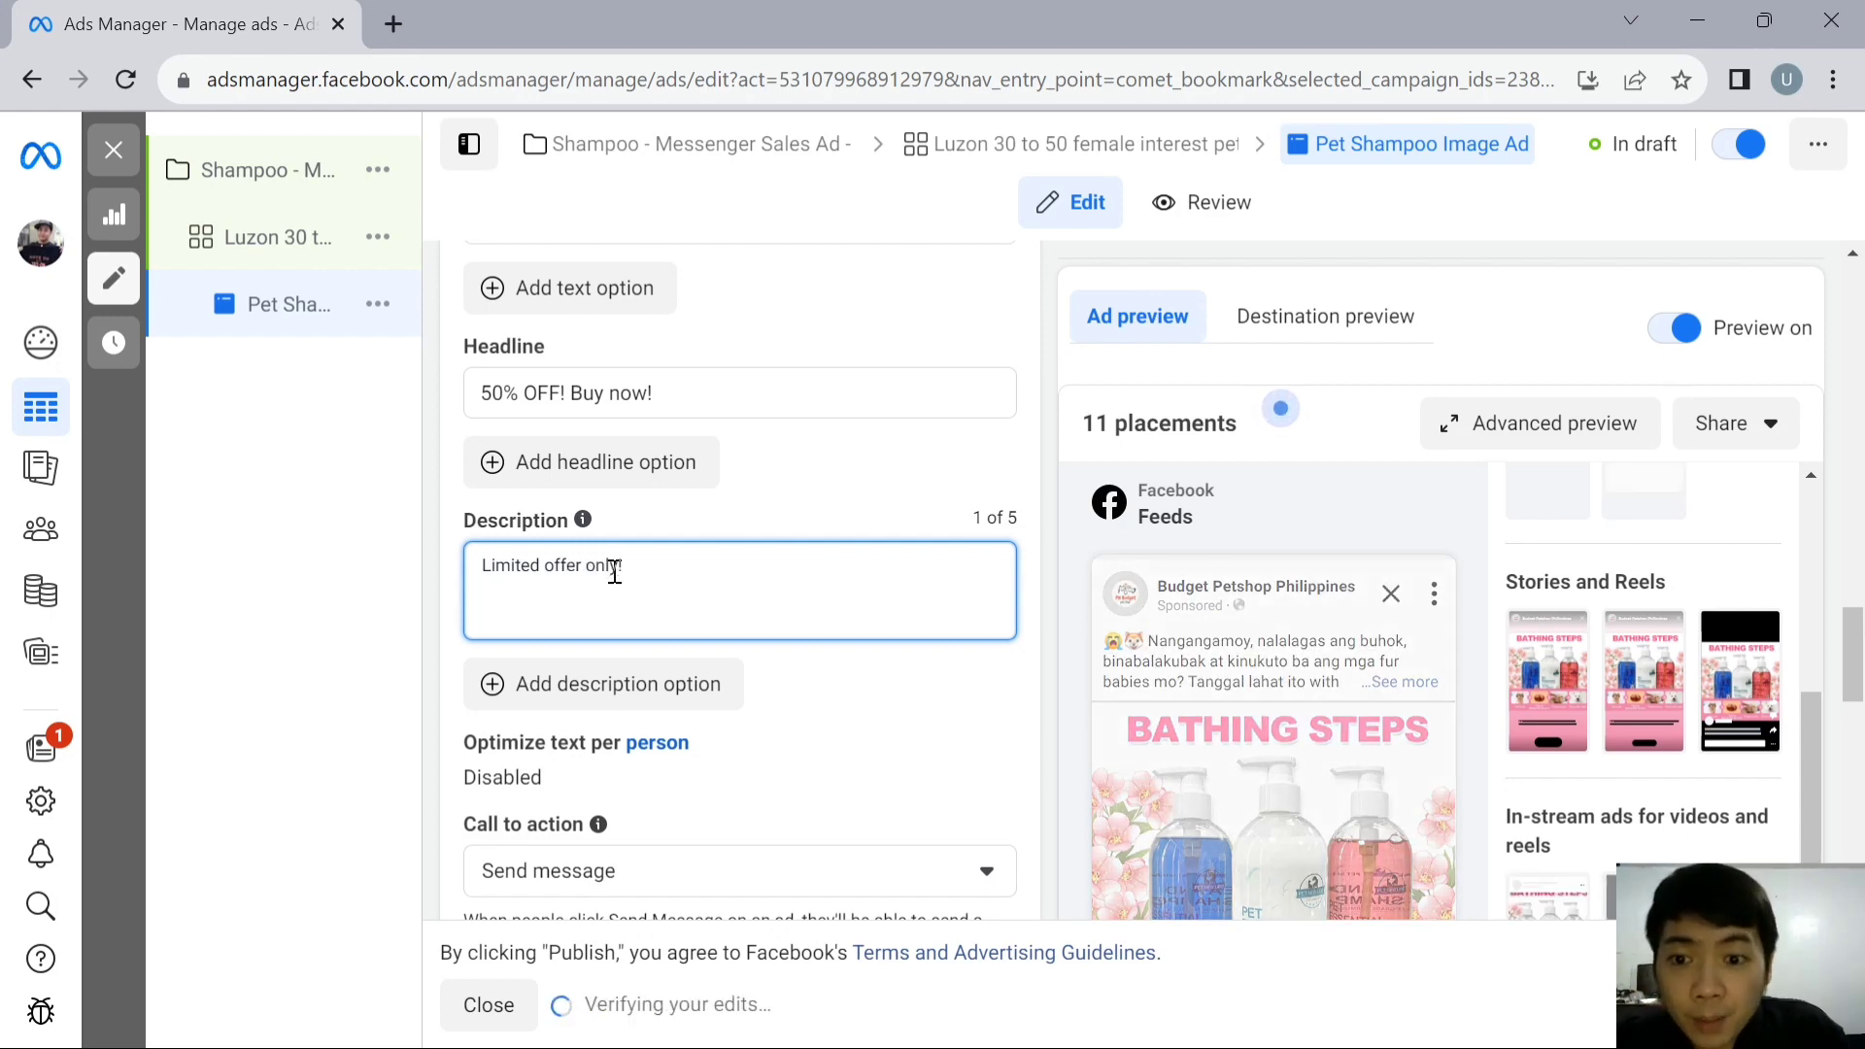
{"action": "type", "text": "!"}
- Change the ad's call to action to "Shop now"
{"action": "scroll", "coordinate": [803, 553], "scroll_direction": "down", "scroll_amount": 4}
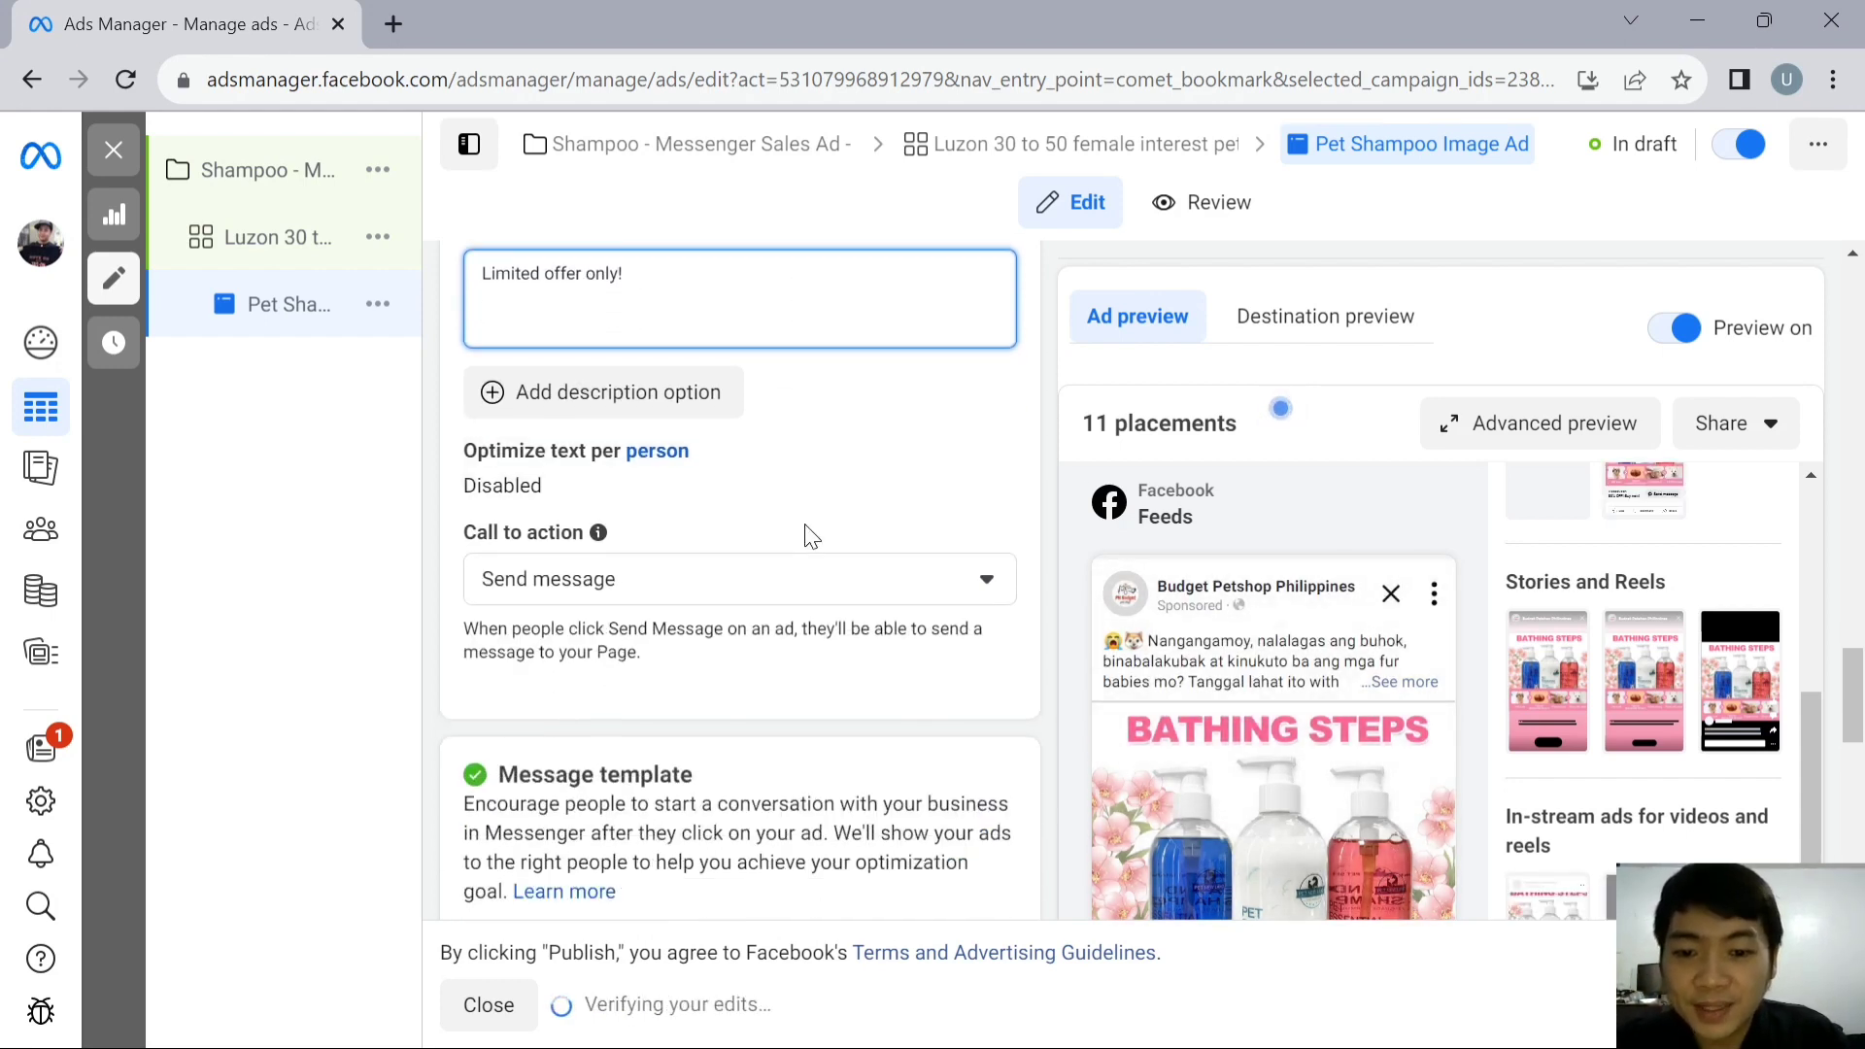
{"action": "scroll", "coordinate": [1469, 692], "scroll_direction": "down", "scroll_amount": 2}
{"action": "scroll", "coordinate": [994, 504], "scroll_direction": "up", "scroll_amount": 2}
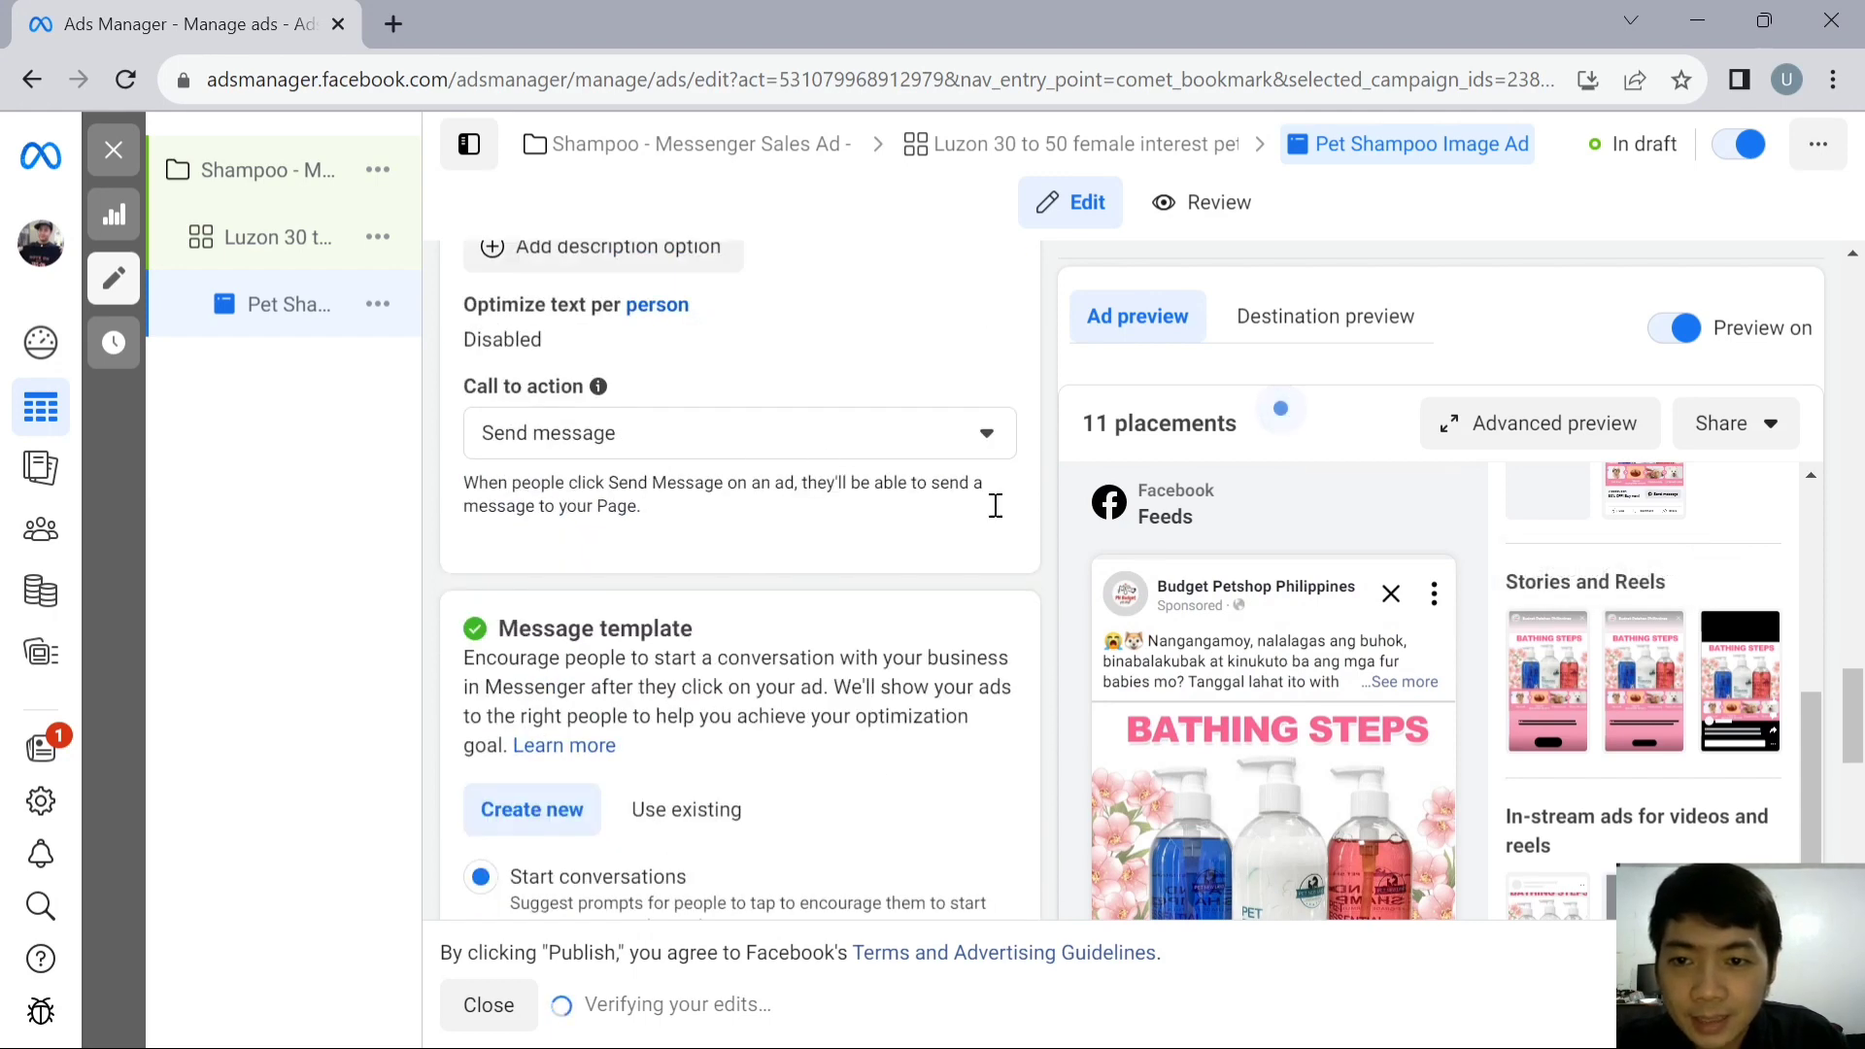
{"action": "mouse_move", "coordinate": [1861, 745]}
{"action": "left_mouse_down"}
{"action": "mouse_move", "coordinate": [1863, 788]}
{"action": "mouse_move", "coordinate": [1861, 738]}
{"action": "left_mouse_up"}
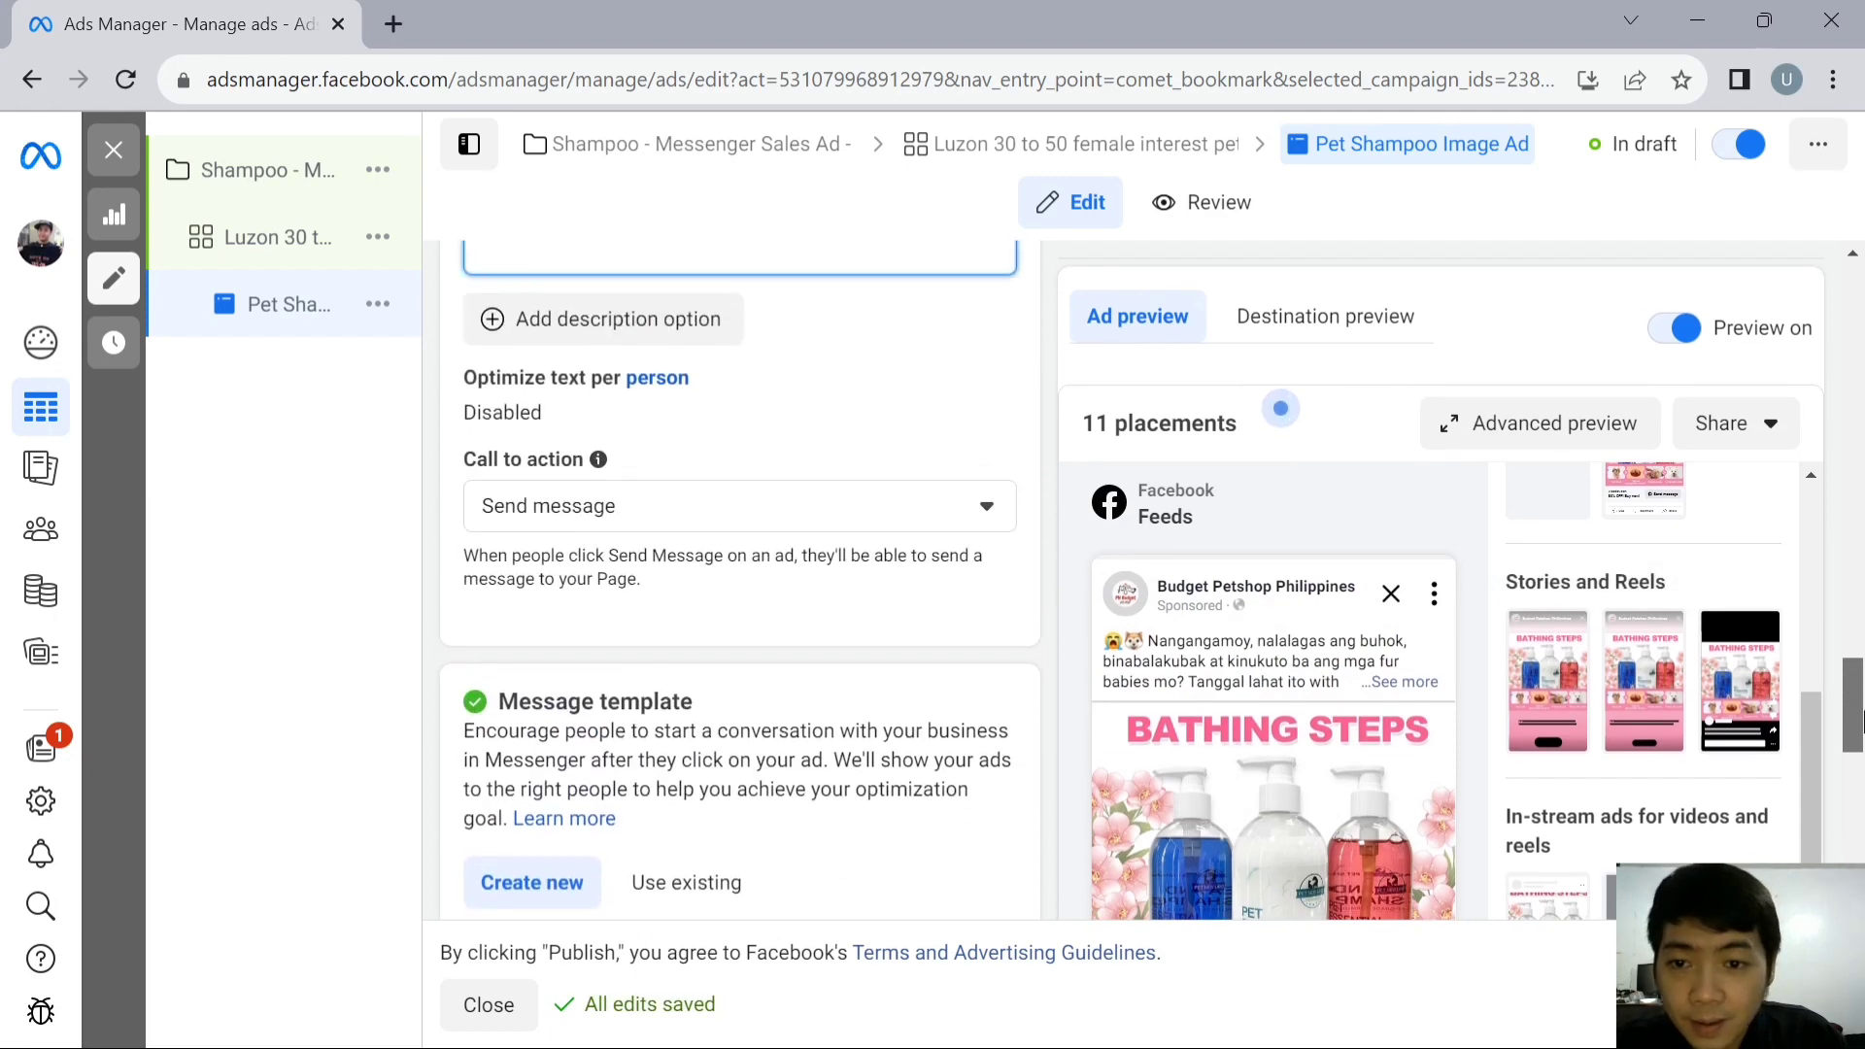
{"action": "left_click", "coordinate": [961, 507]}
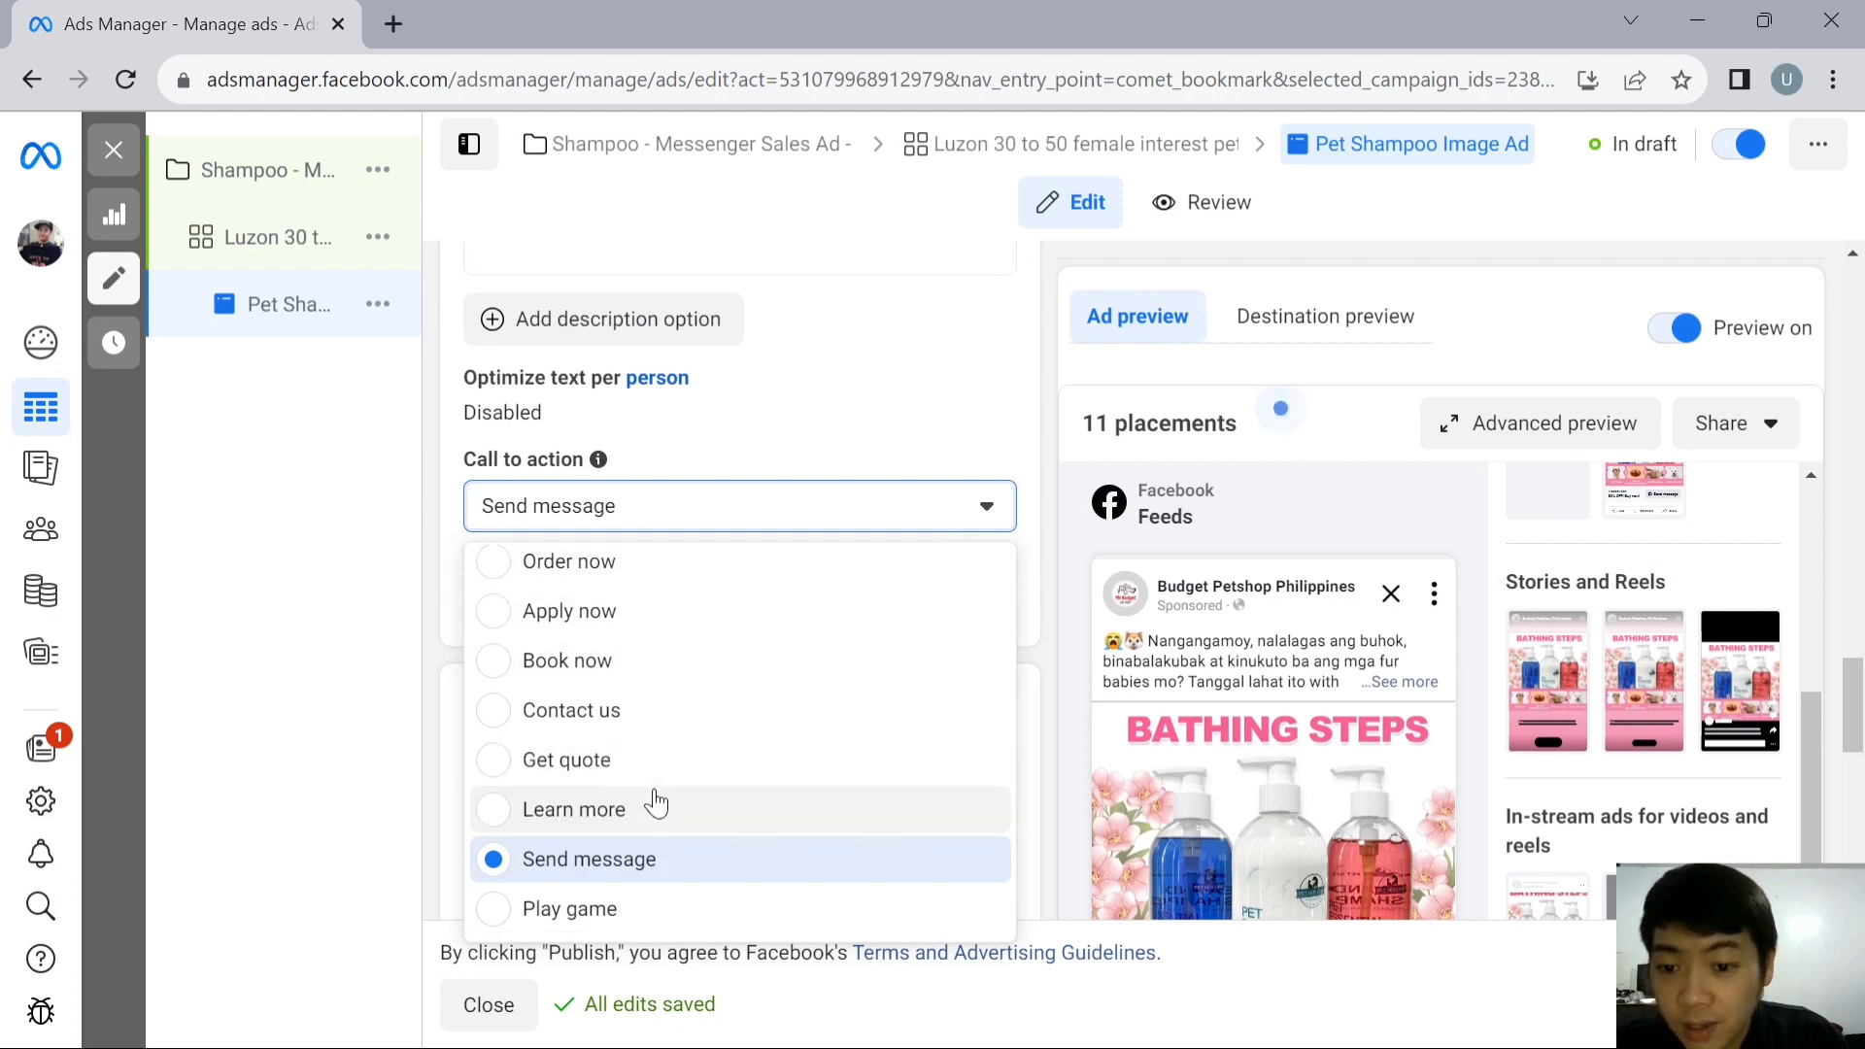
{"action": "scroll", "coordinate": [649, 811], "scroll_direction": "down", "scroll_amount": 2}
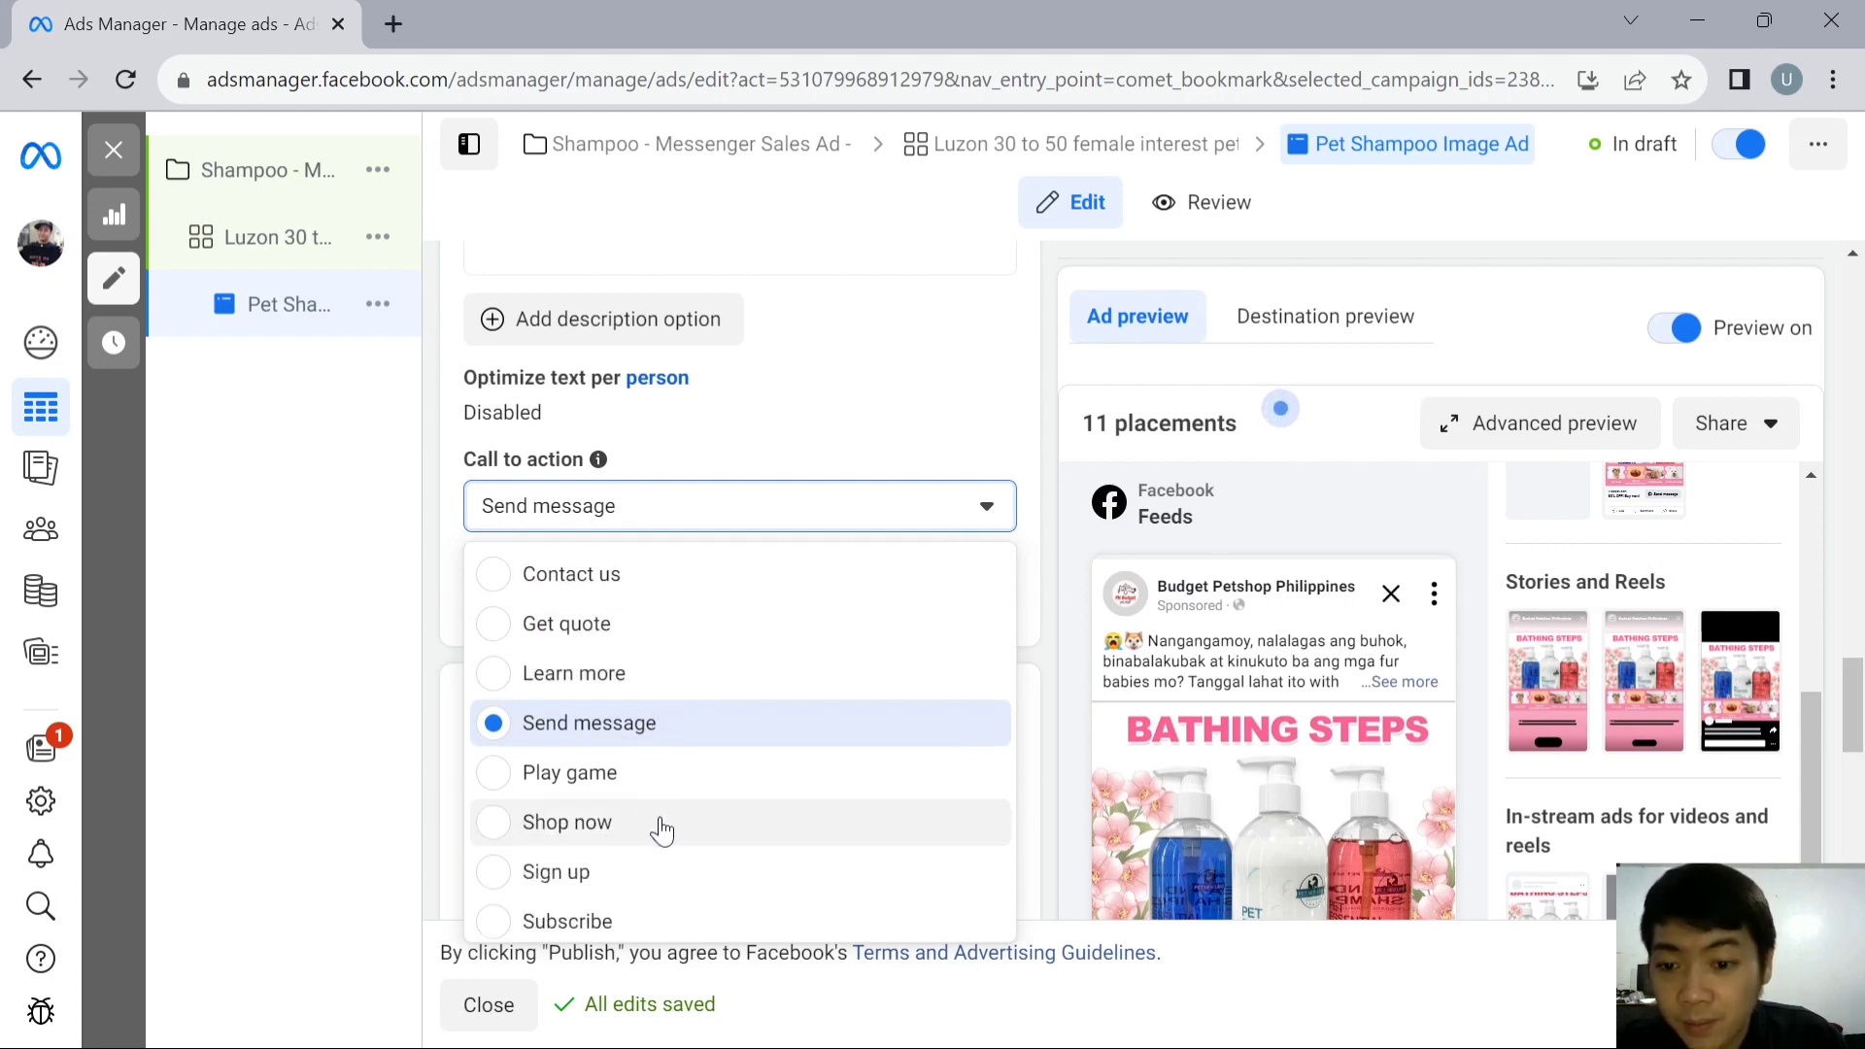
{"action": "scroll", "coordinate": [691, 836], "scroll_direction": "down", "scroll_amount": 1}
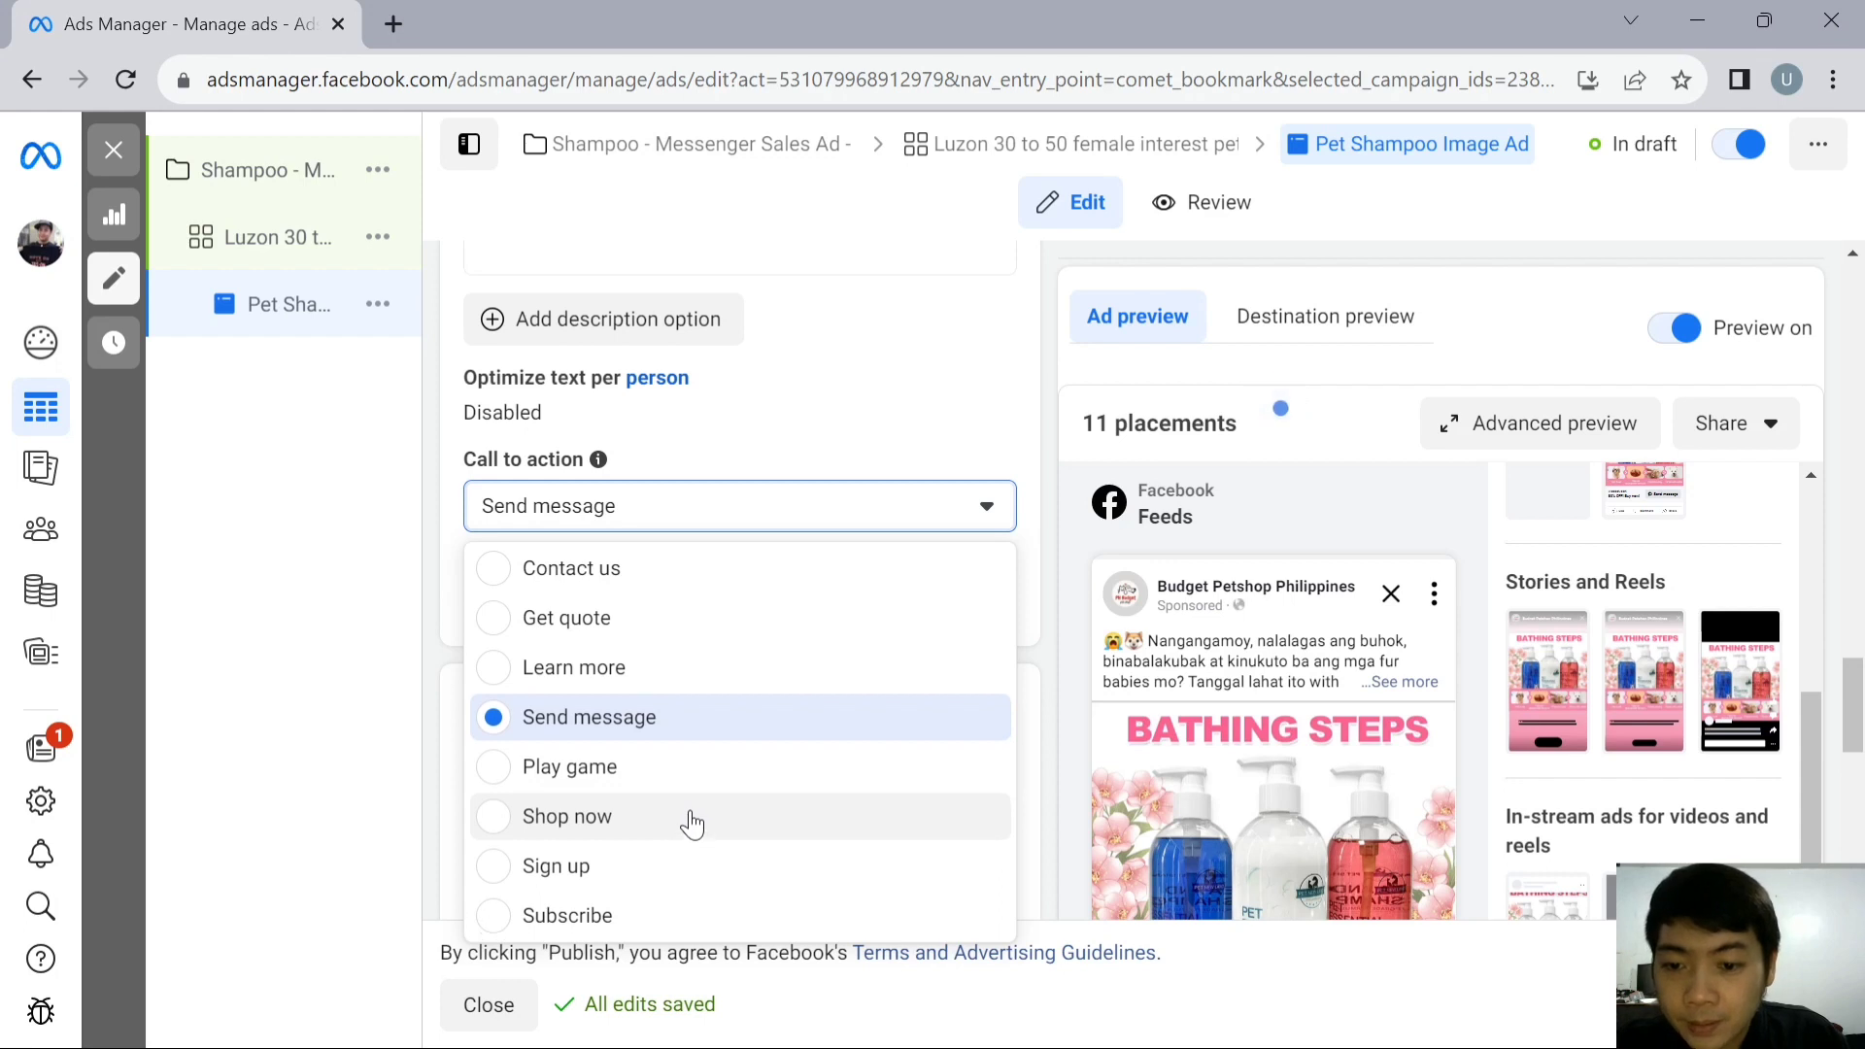
{"action": "left_click", "coordinate": [628, 827]}
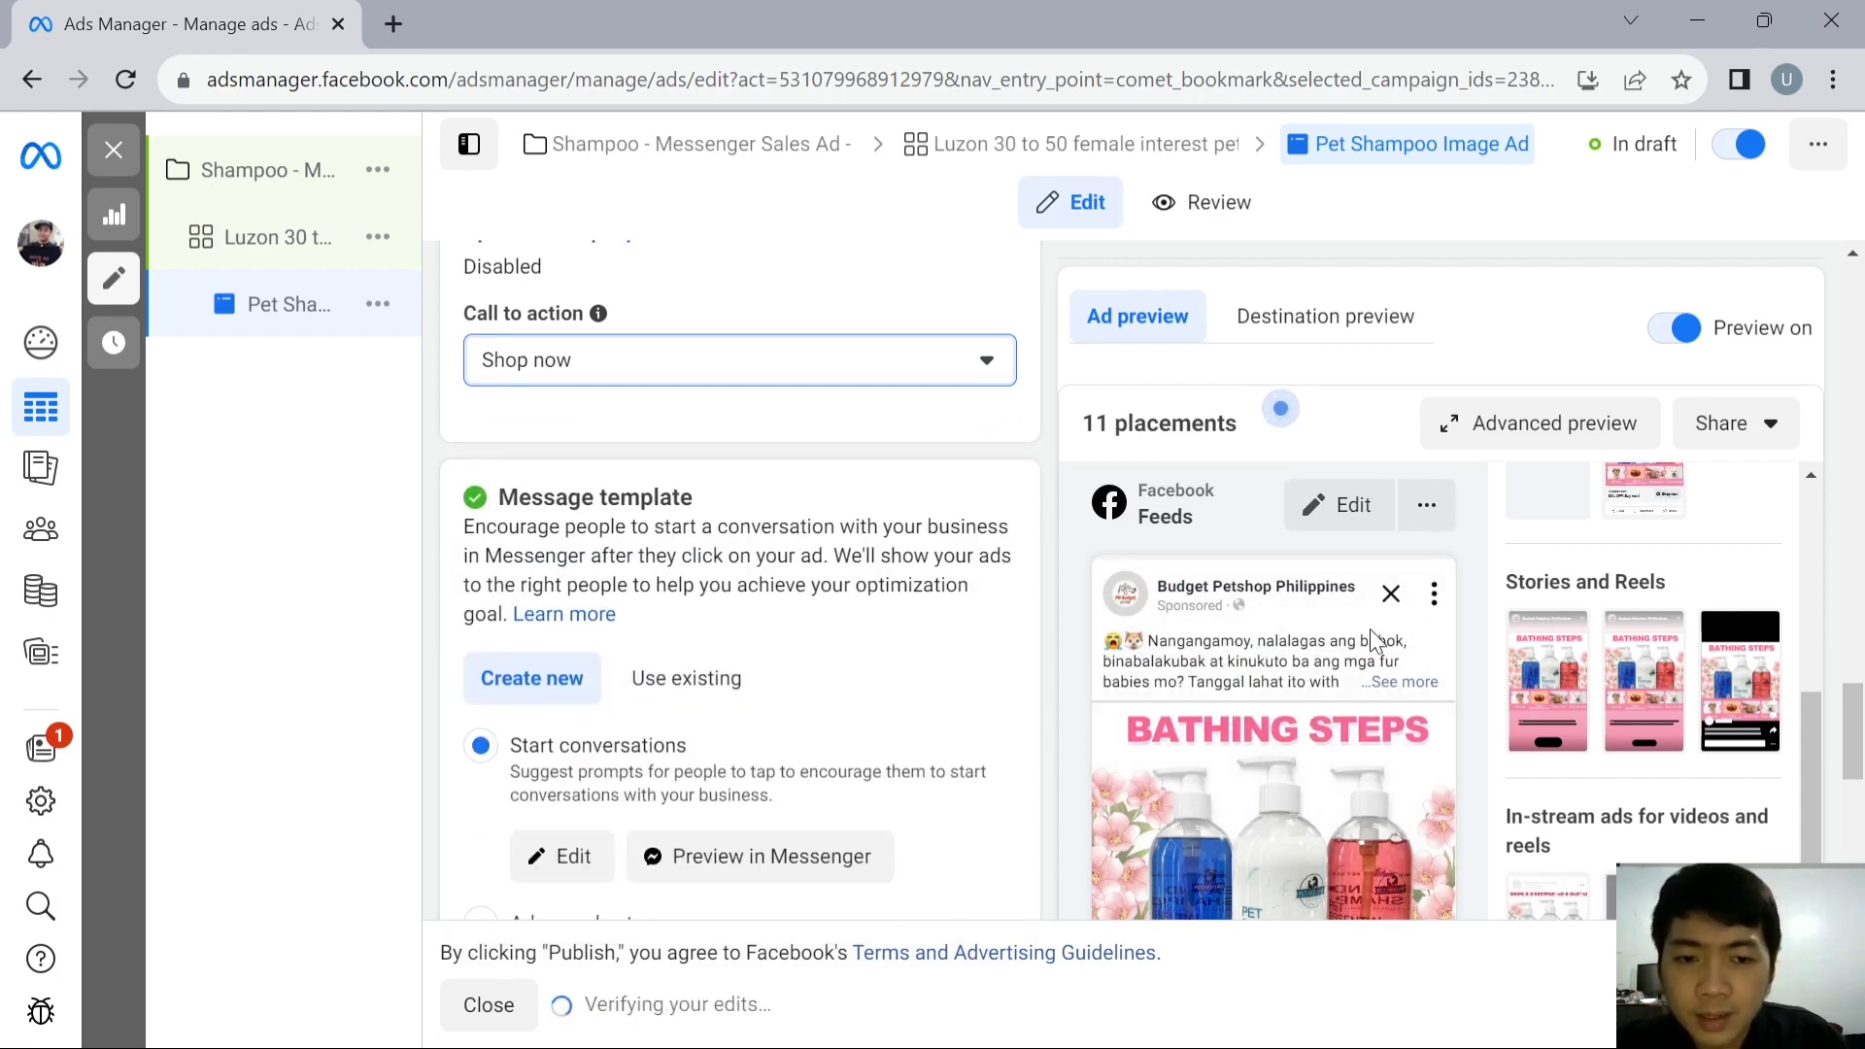
- Edit the start-conversations message template, extending the greeting with "Our contact number is" followed by the business phone number
{"action": "scroll", "coordinate": [865, 609], "scroll_direction": "down", "scroll_amount": 1}
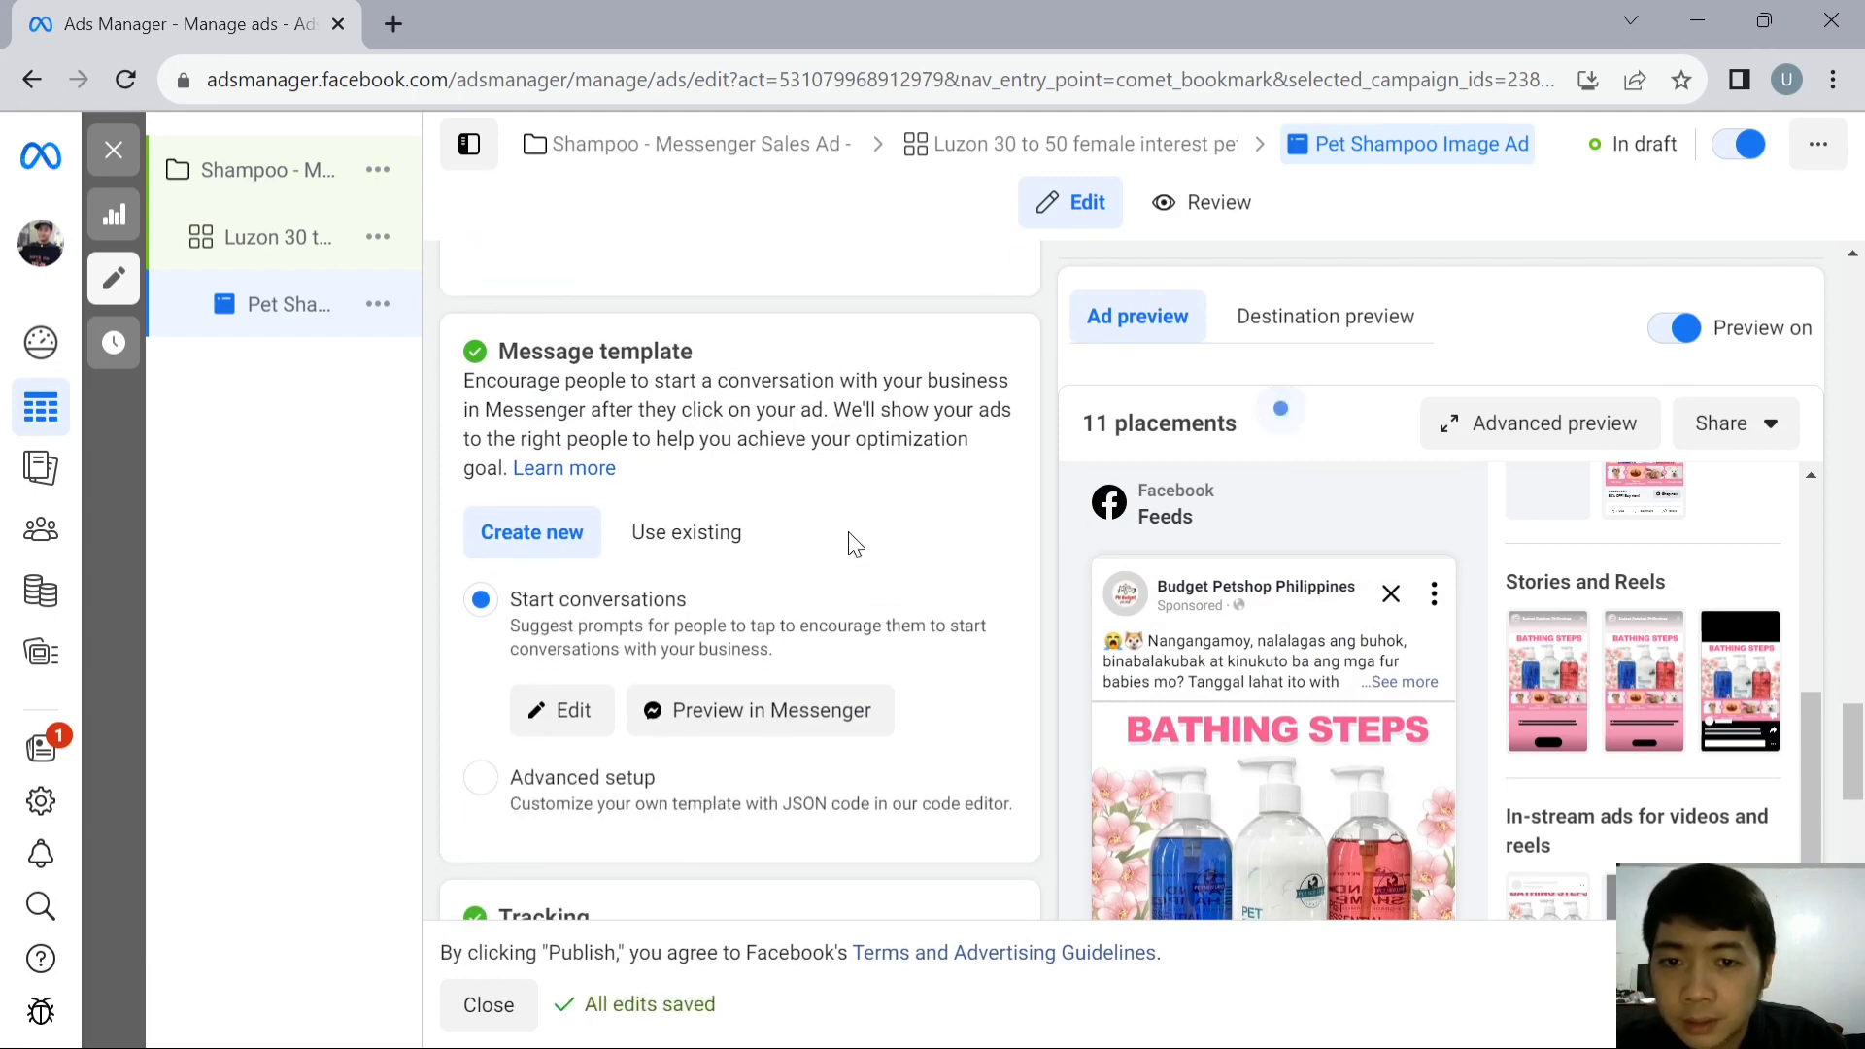
{"action": "scroll", "coordinate": [850, 529], "scroll_direction": "down", "scroll_amount": 1}
{"action": "scroll", "coordinate": [849, 527], "scroll_direction": "up", "scroll_amount": 1}
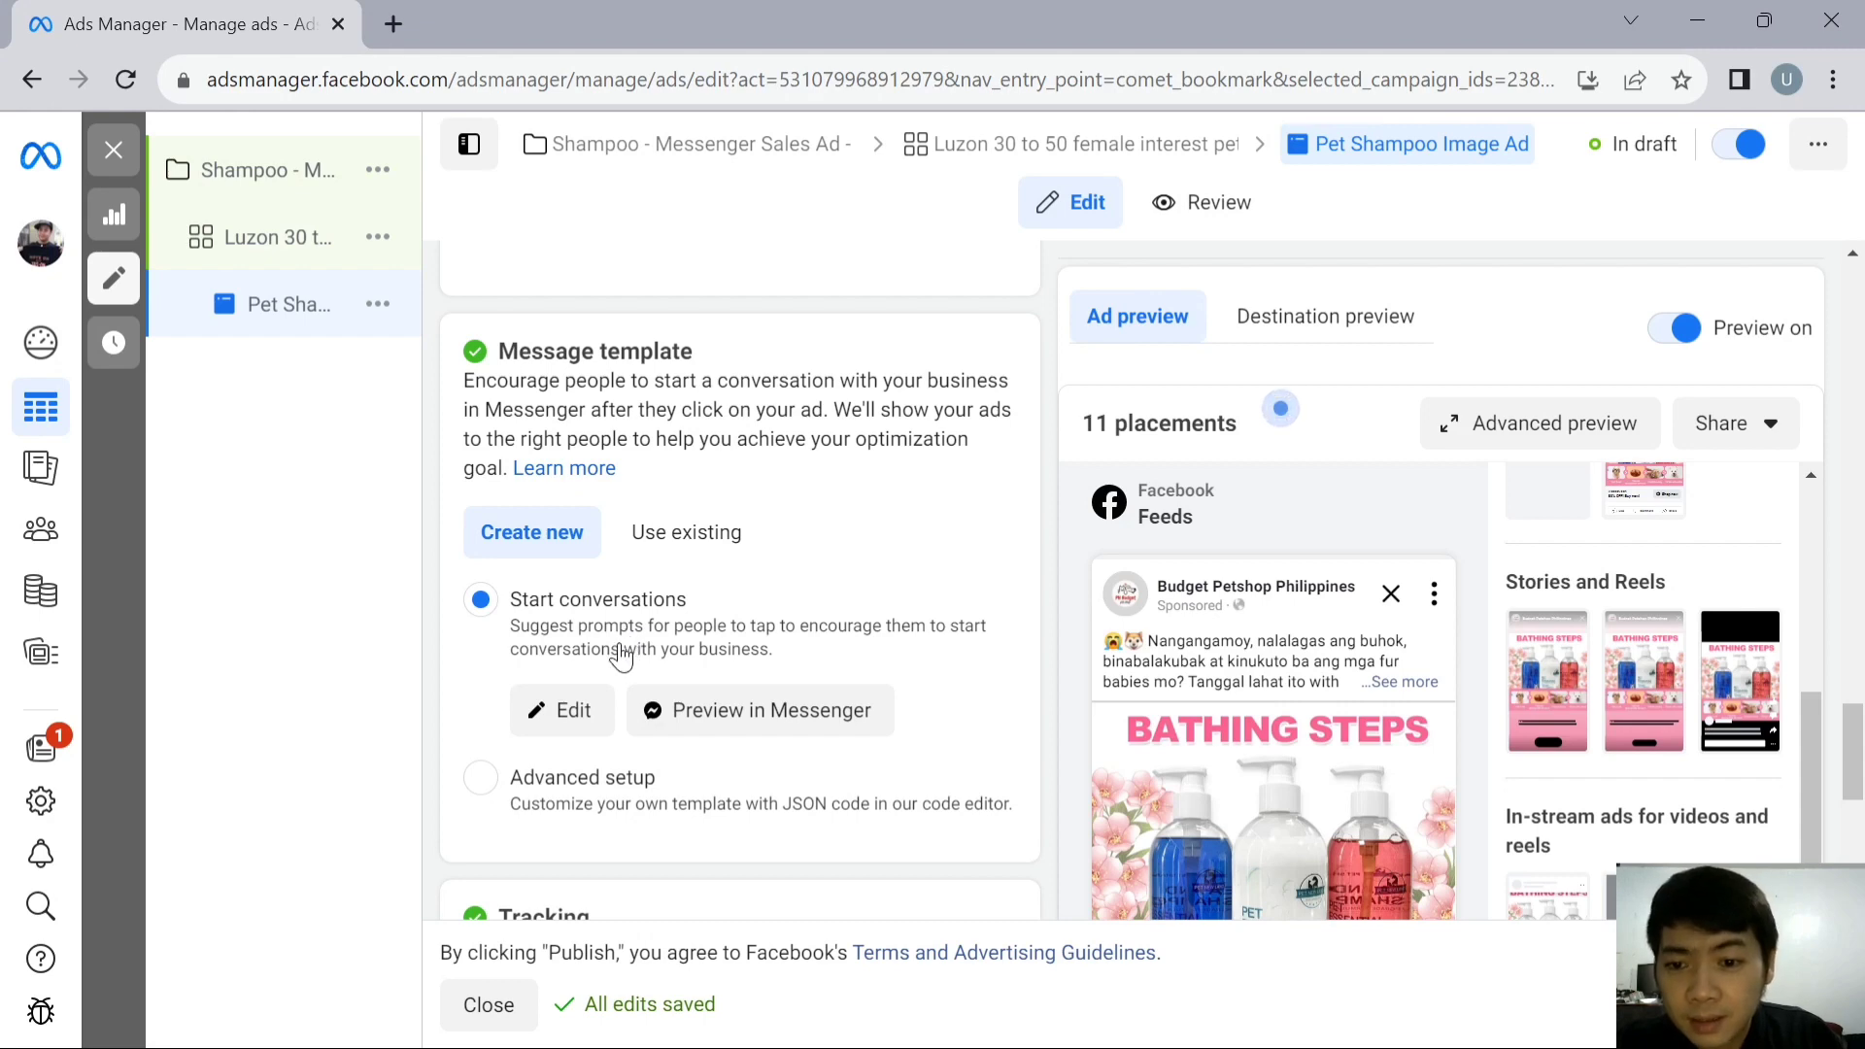
{"action": "left_click", "coordinate": [582, 716]}
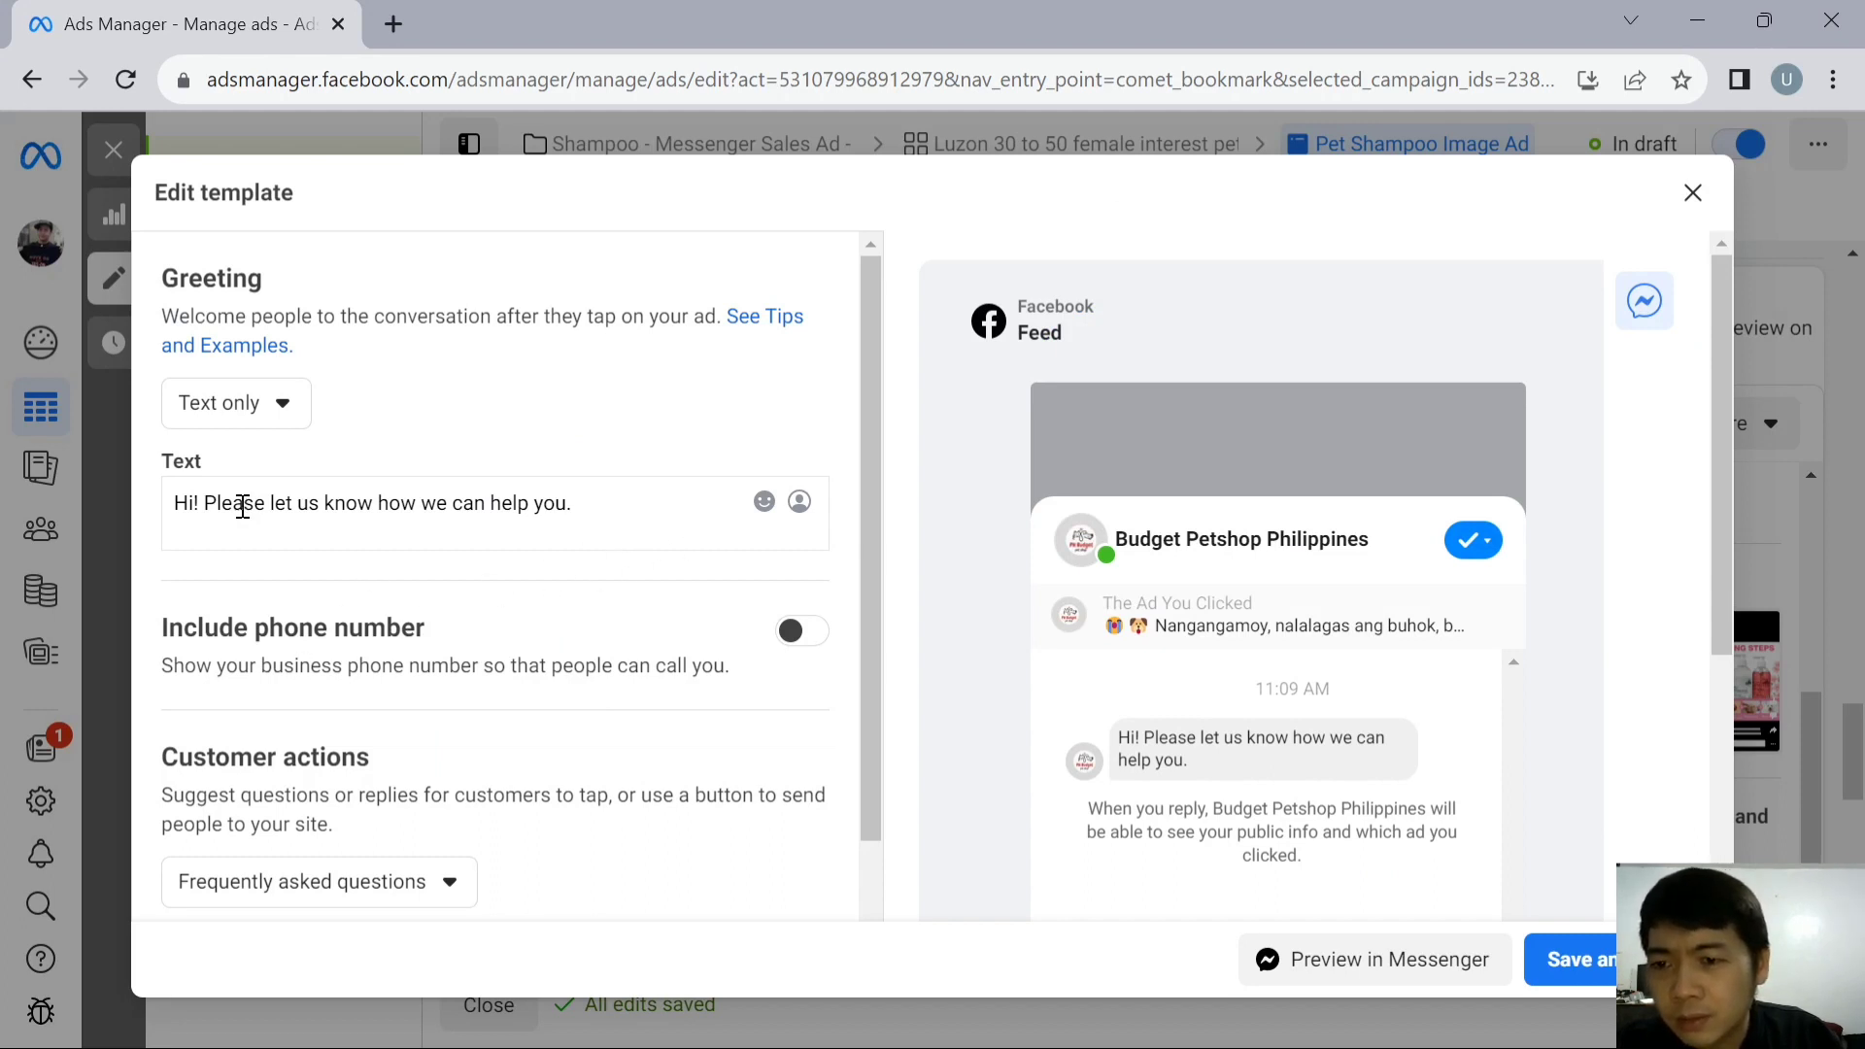
{"action": "left_click", "coordinate": [592, 508]}
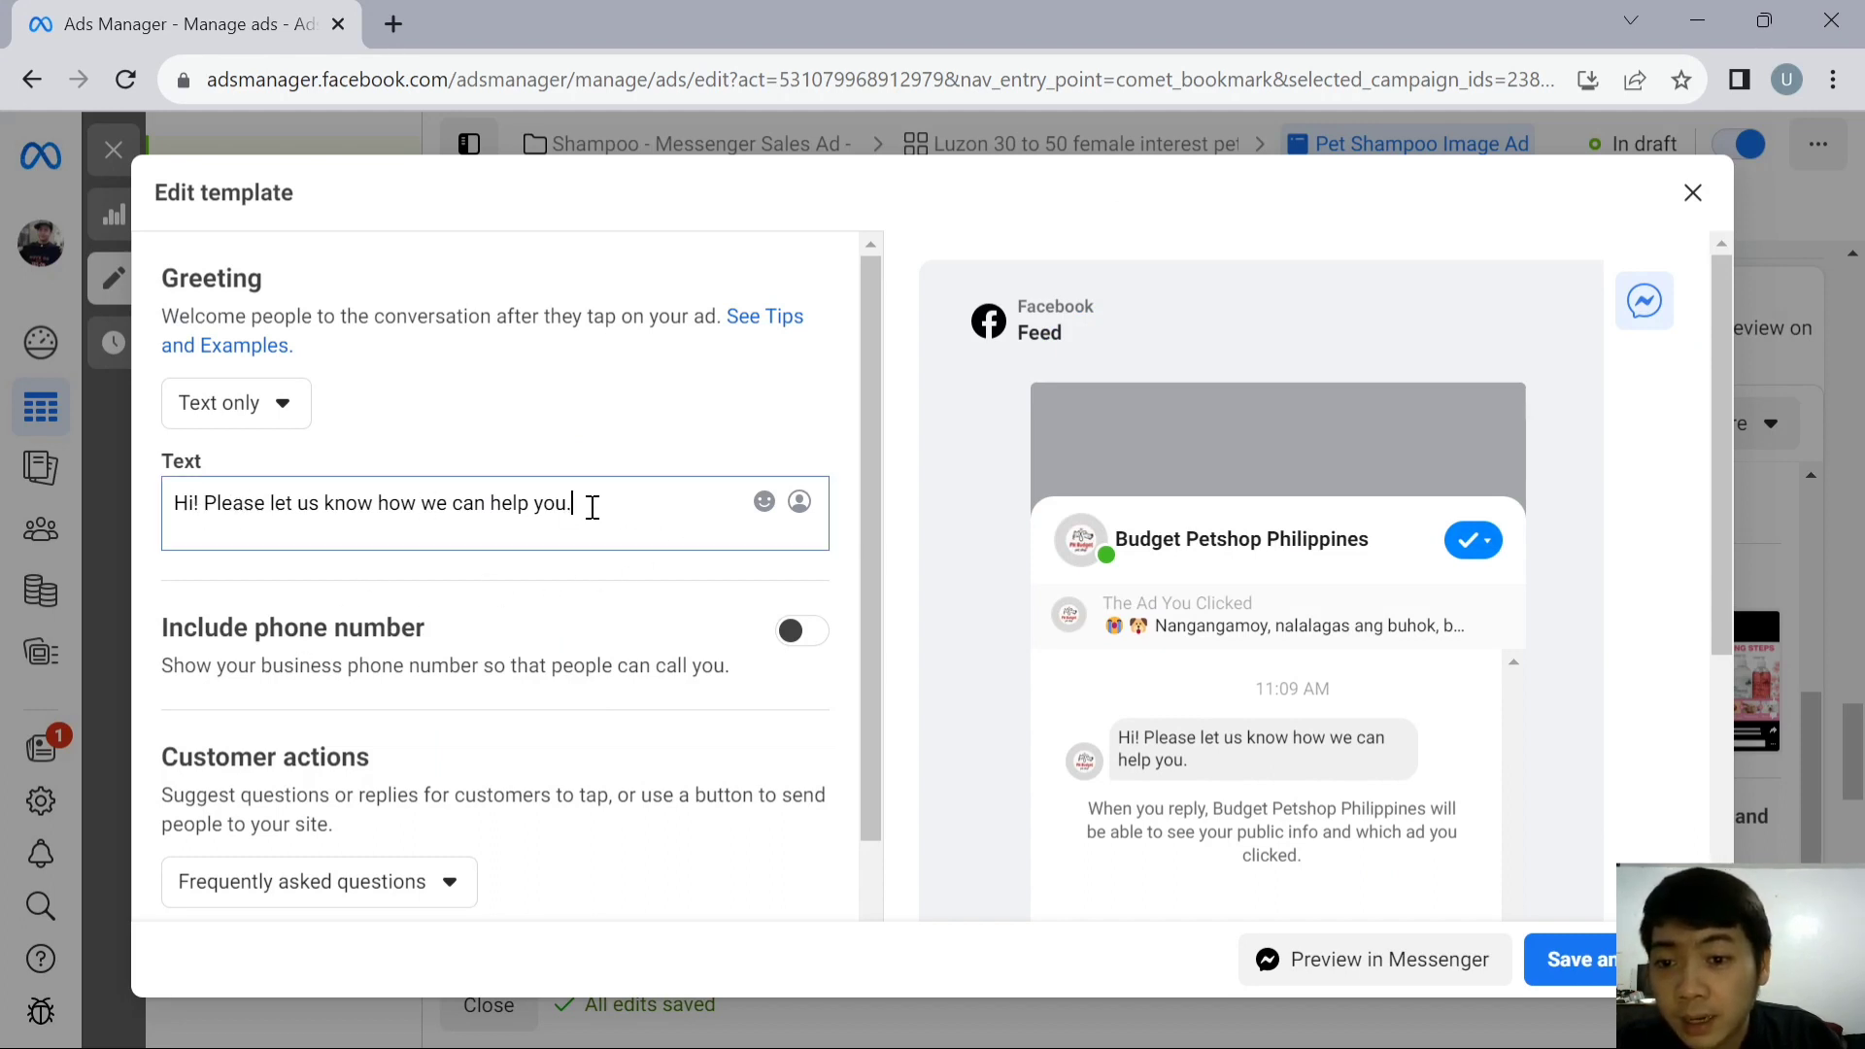
{"action": "scroll", "coordinate": [597, 510], "scroll_direction": "down", "scroll_amount": 3}
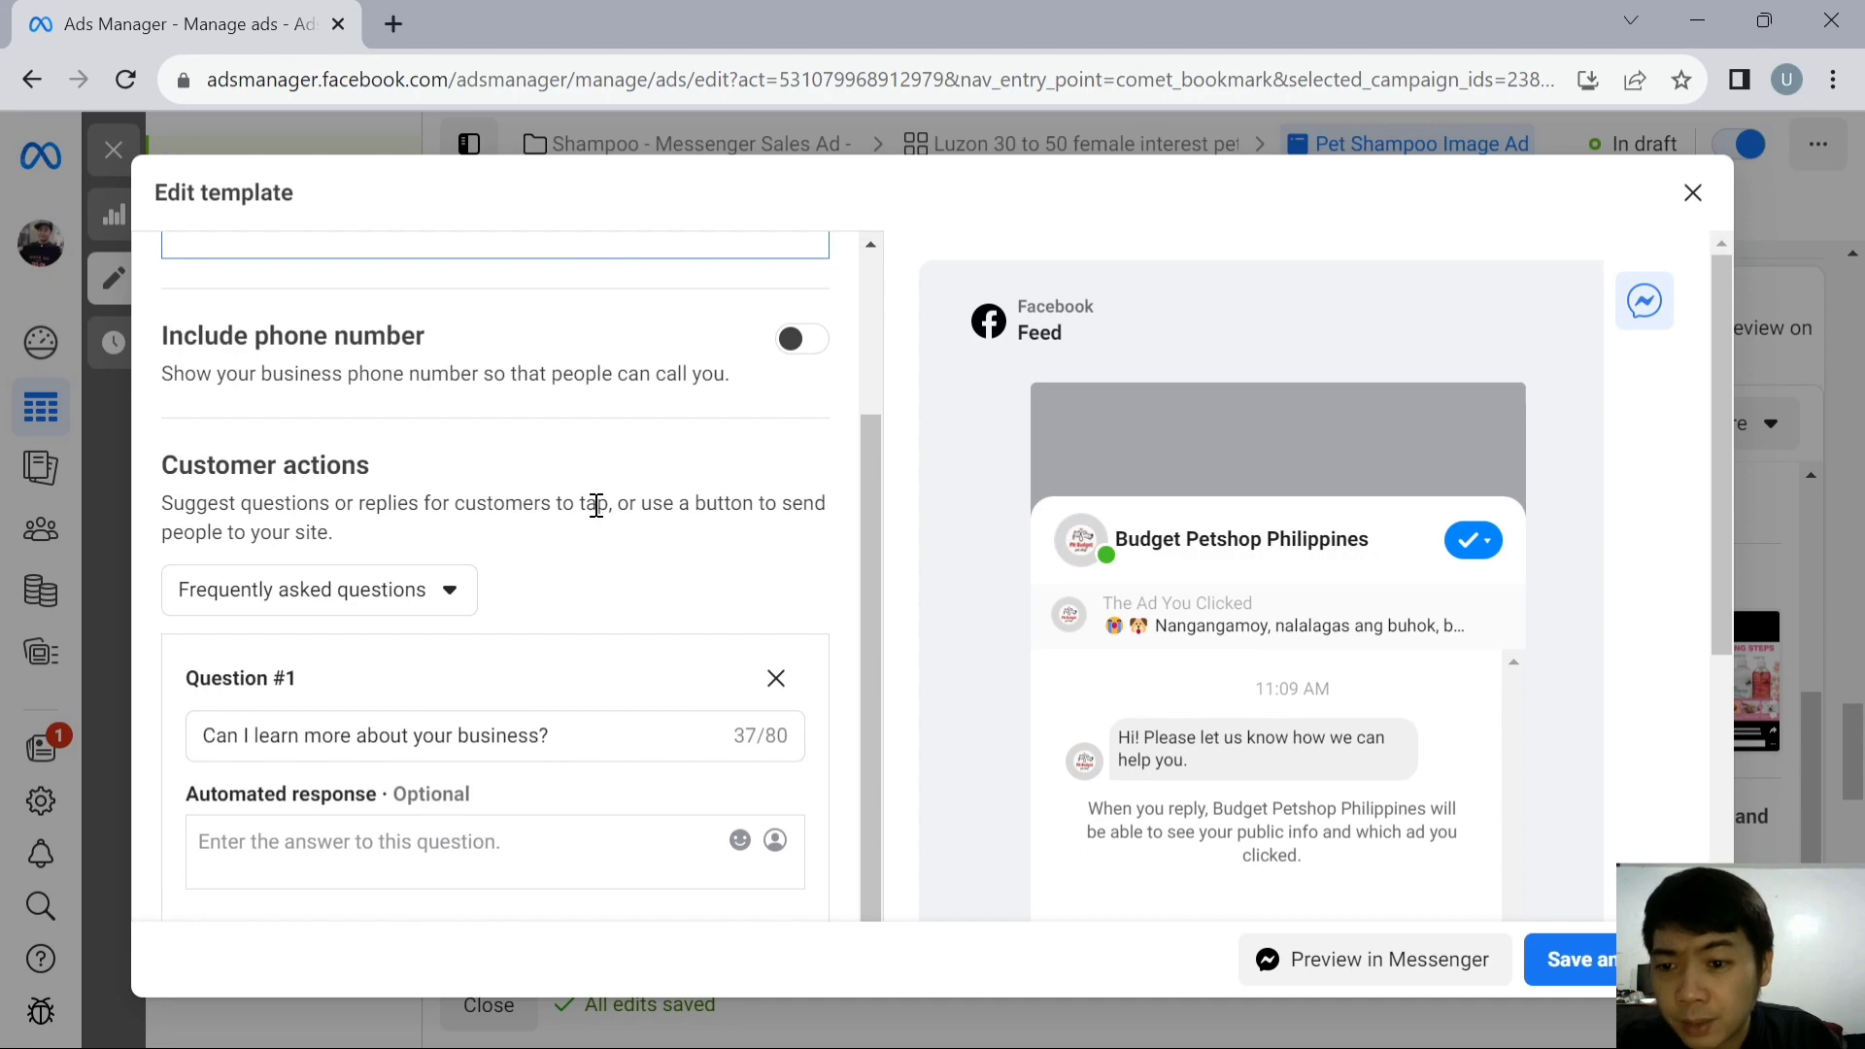
{"action": "scroll", "coordinate": [596, 506], "scroll_direction": "down", "scroll_amount": 2}
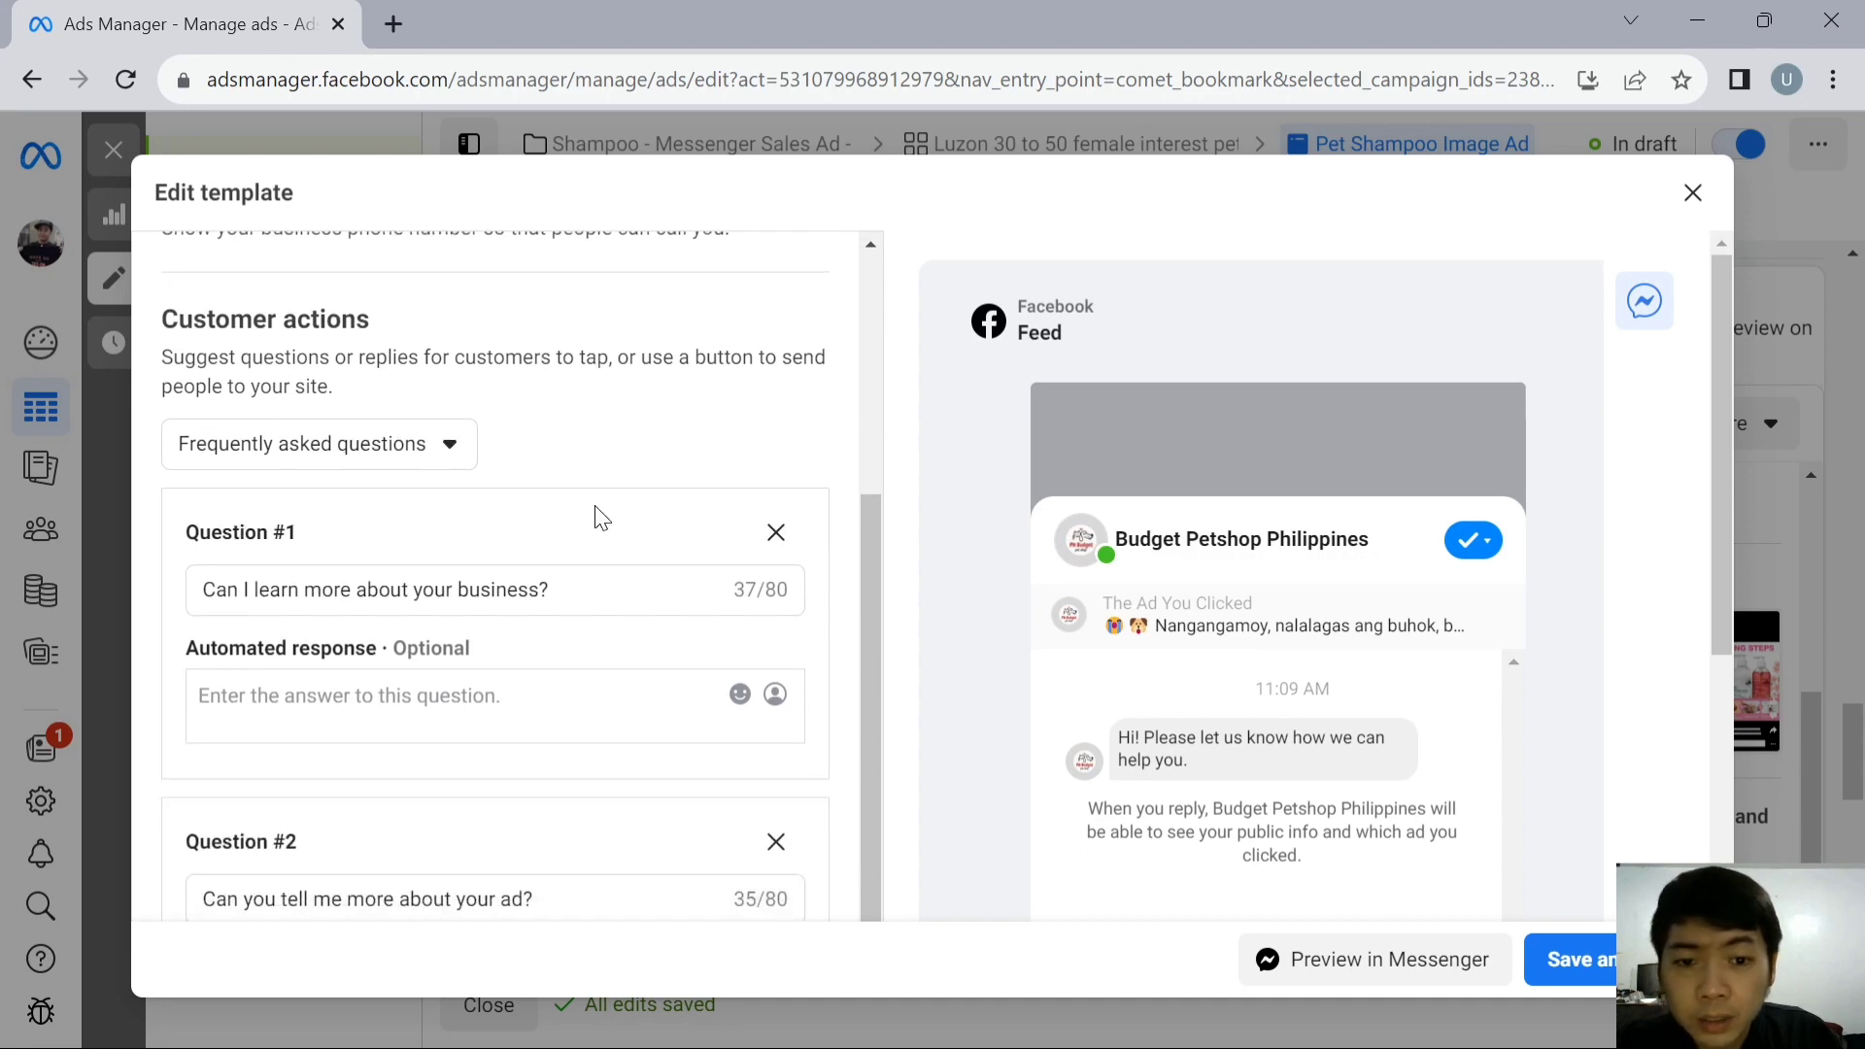
{"action": "scroll", "coordinate": [600, 517], "scroll_direction": "up", "scroll_amount": 5}
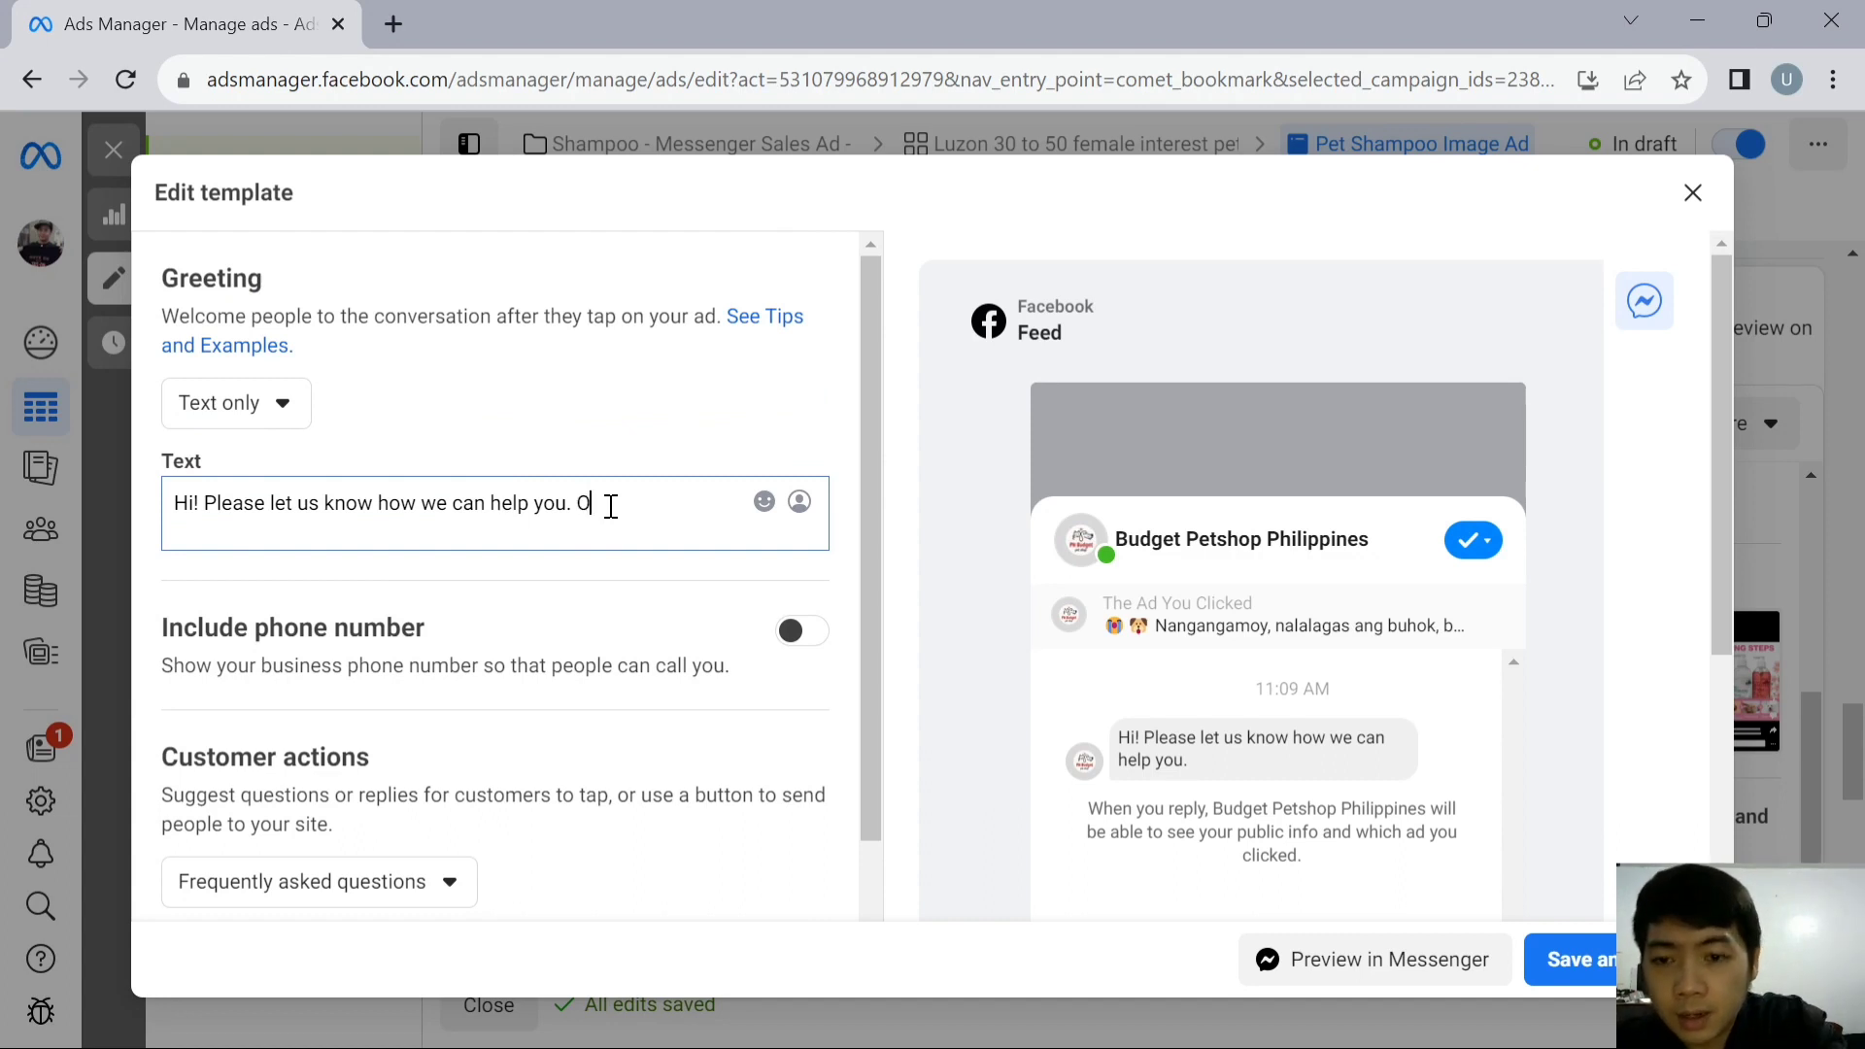
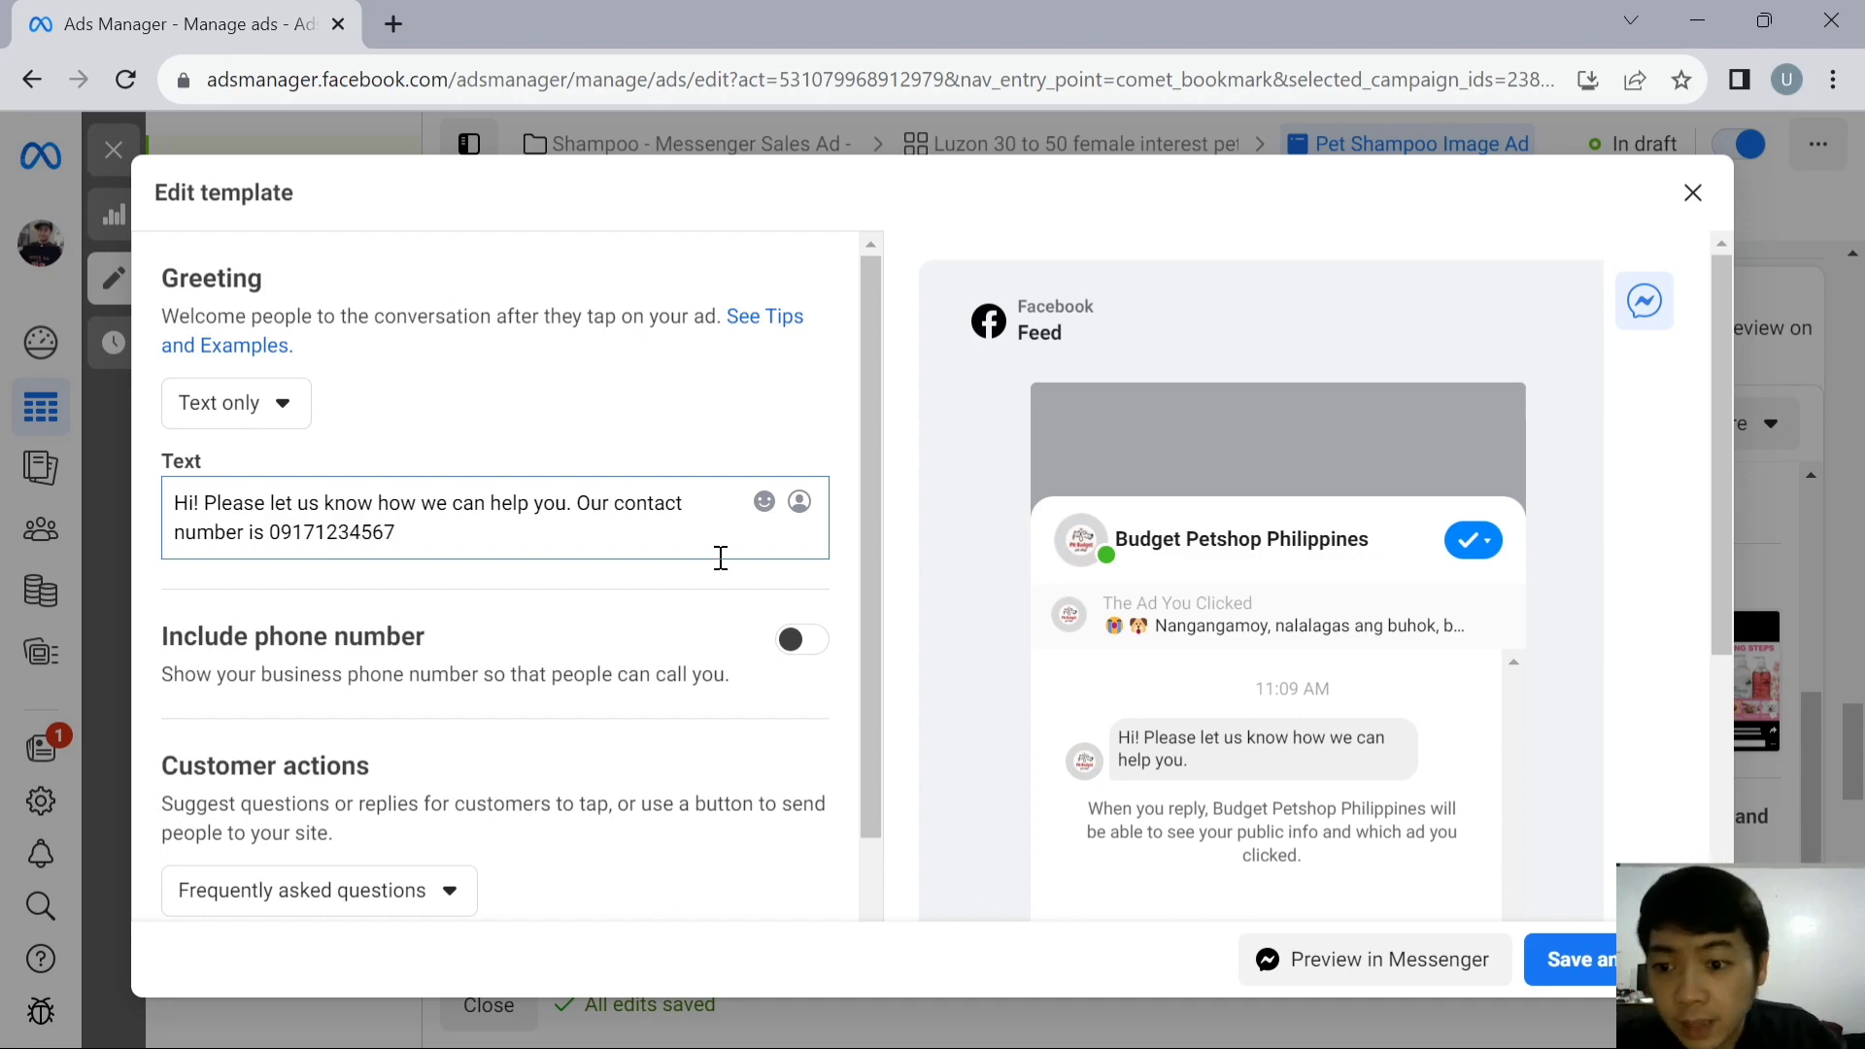
- Enter "Buy 1 take 1 limited offer only" as the automated response to Question #1 in the message template
{"action": "scroll", "coordinate": [721, 558], "scroll_direction": "down", "scroll_amount": 3}
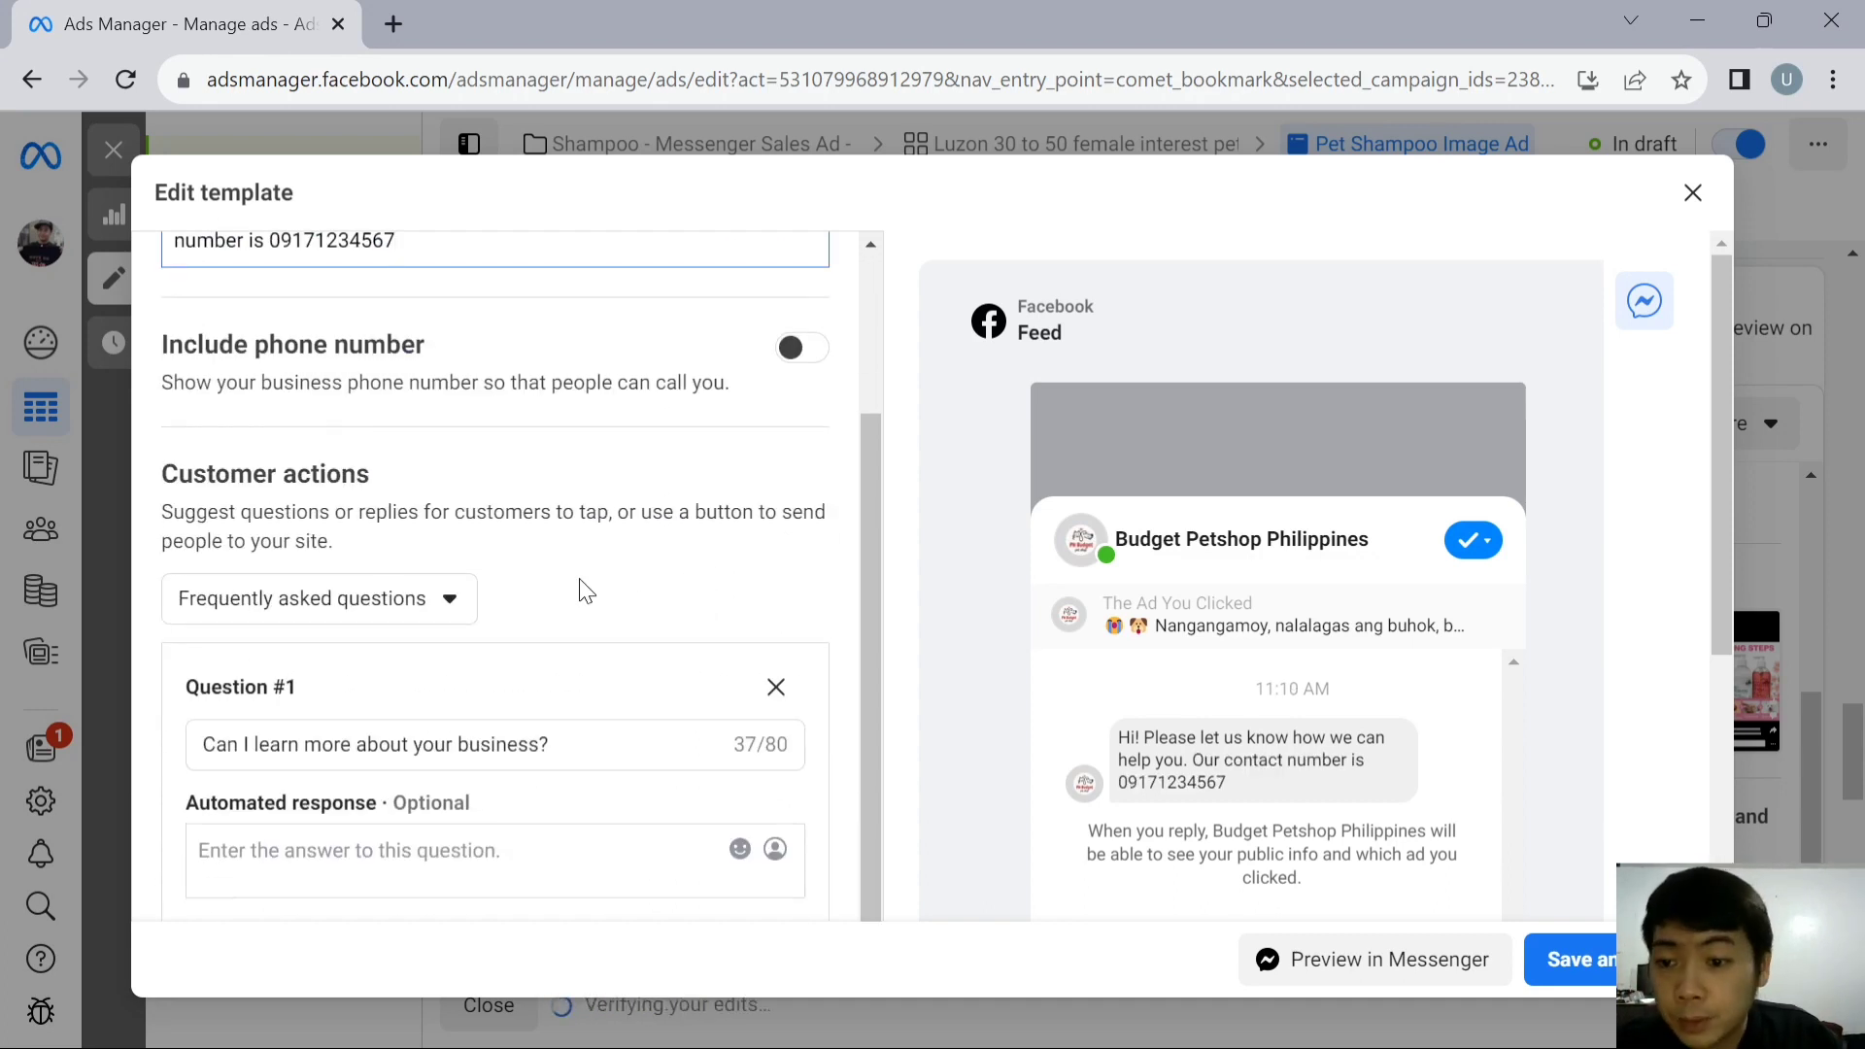
{"action": "scroll", "coordinate": [583, 588], "scroll_direction": "down", "scroll_amount": 2}
{"action": "scroll", "coordinate": [447, 573], "scroll_direction": "down", "scroll_amount": 1}
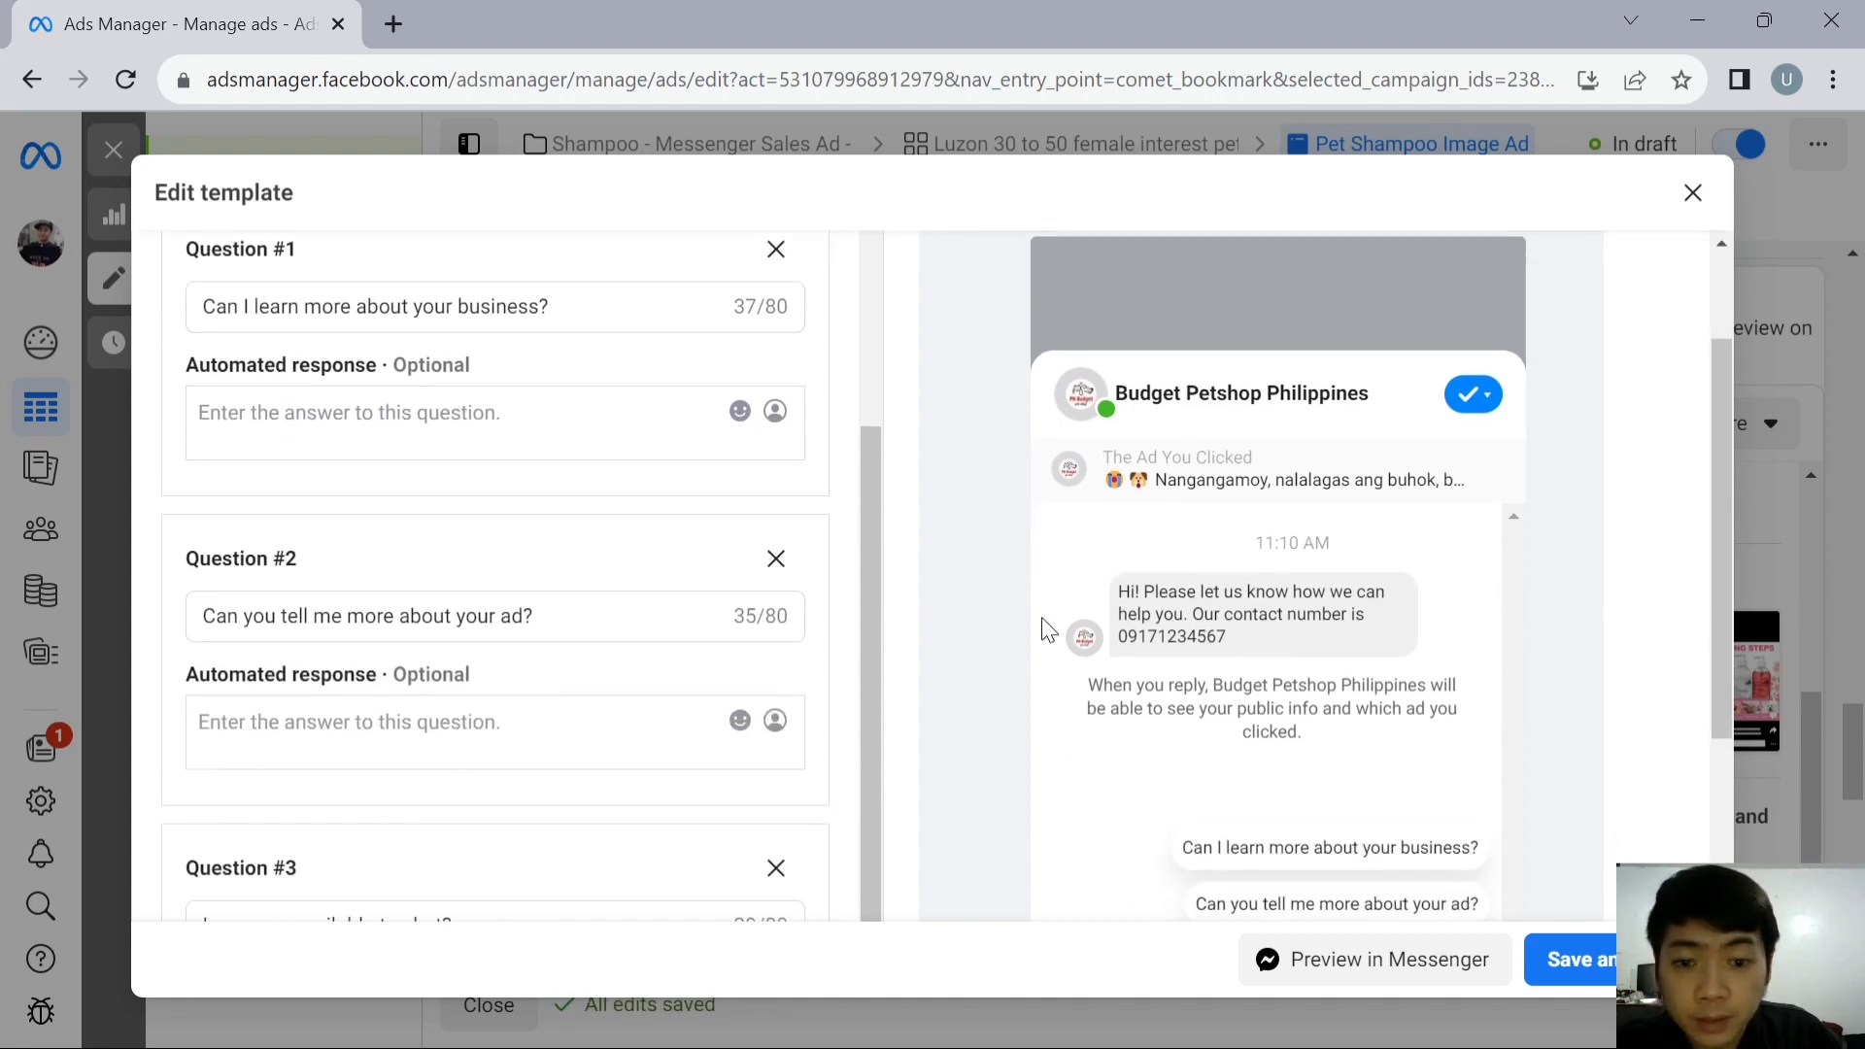
{"action": "left_click", "coordinate": [589, 452]}
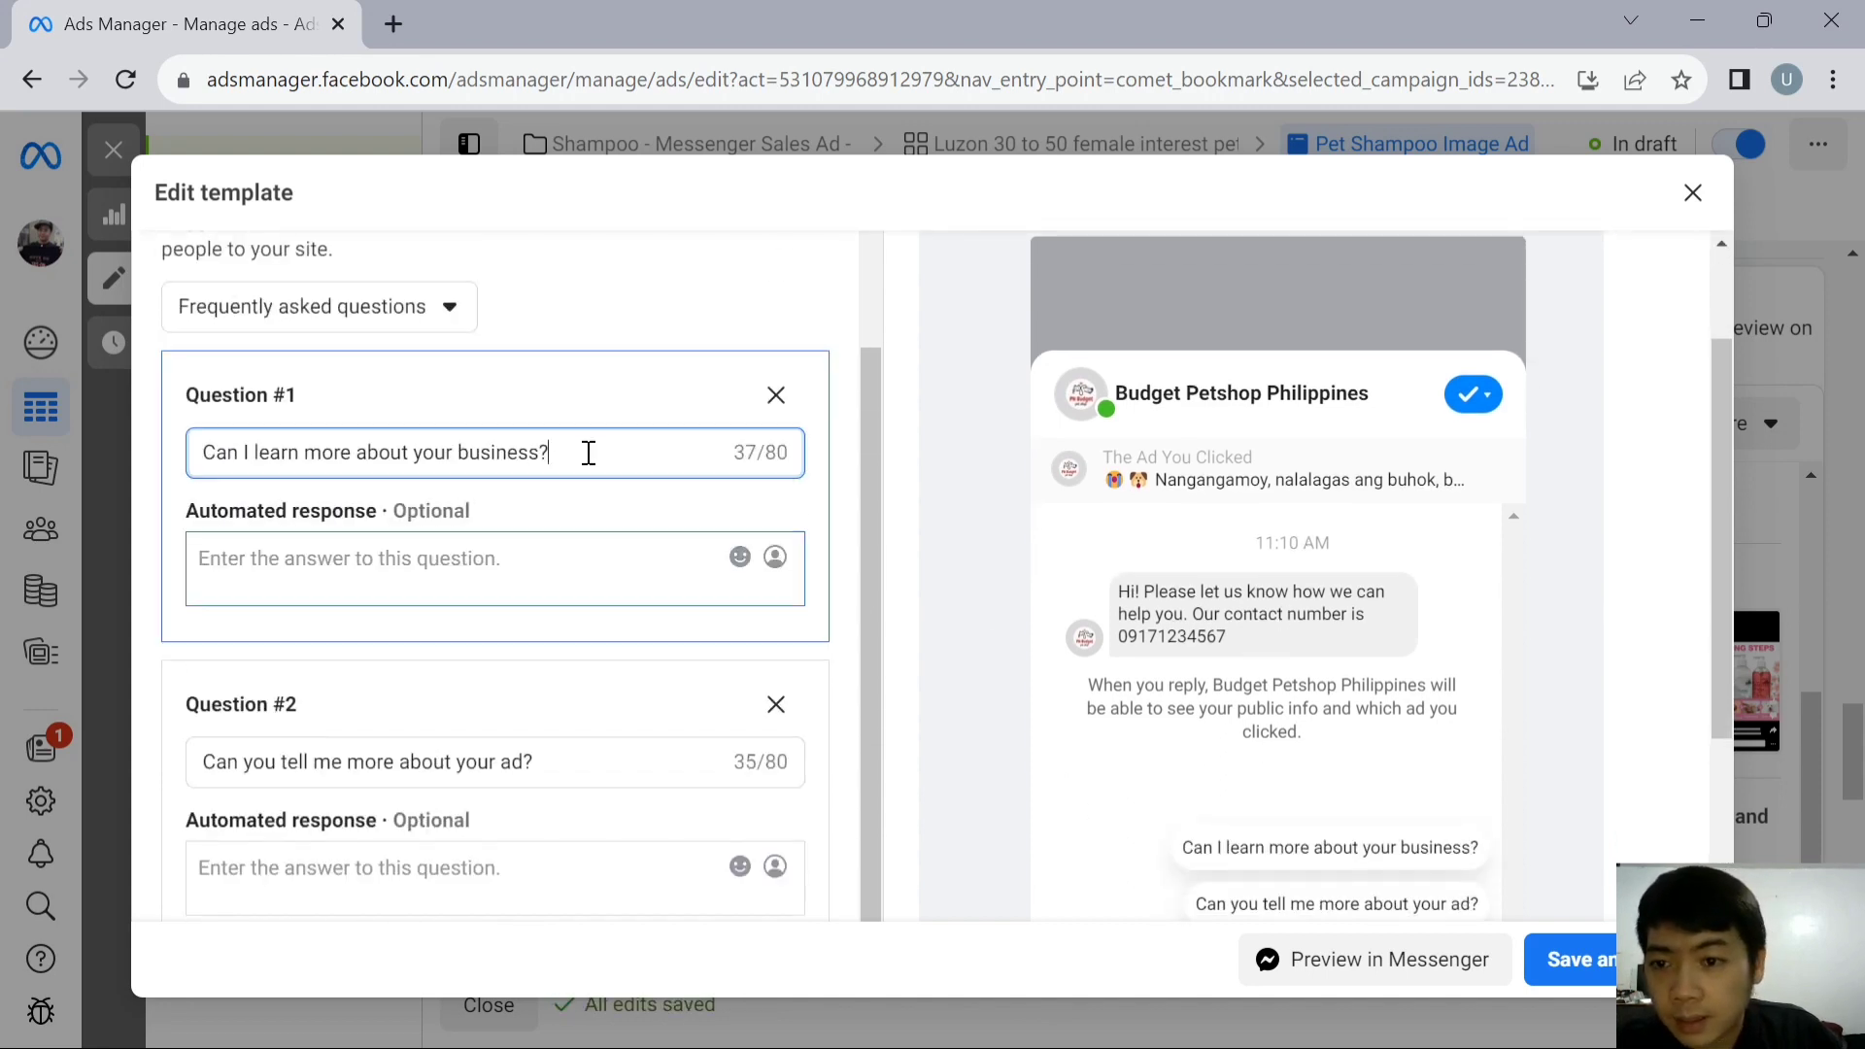
{"action": "left_click", "coordinate": [456, 555]}
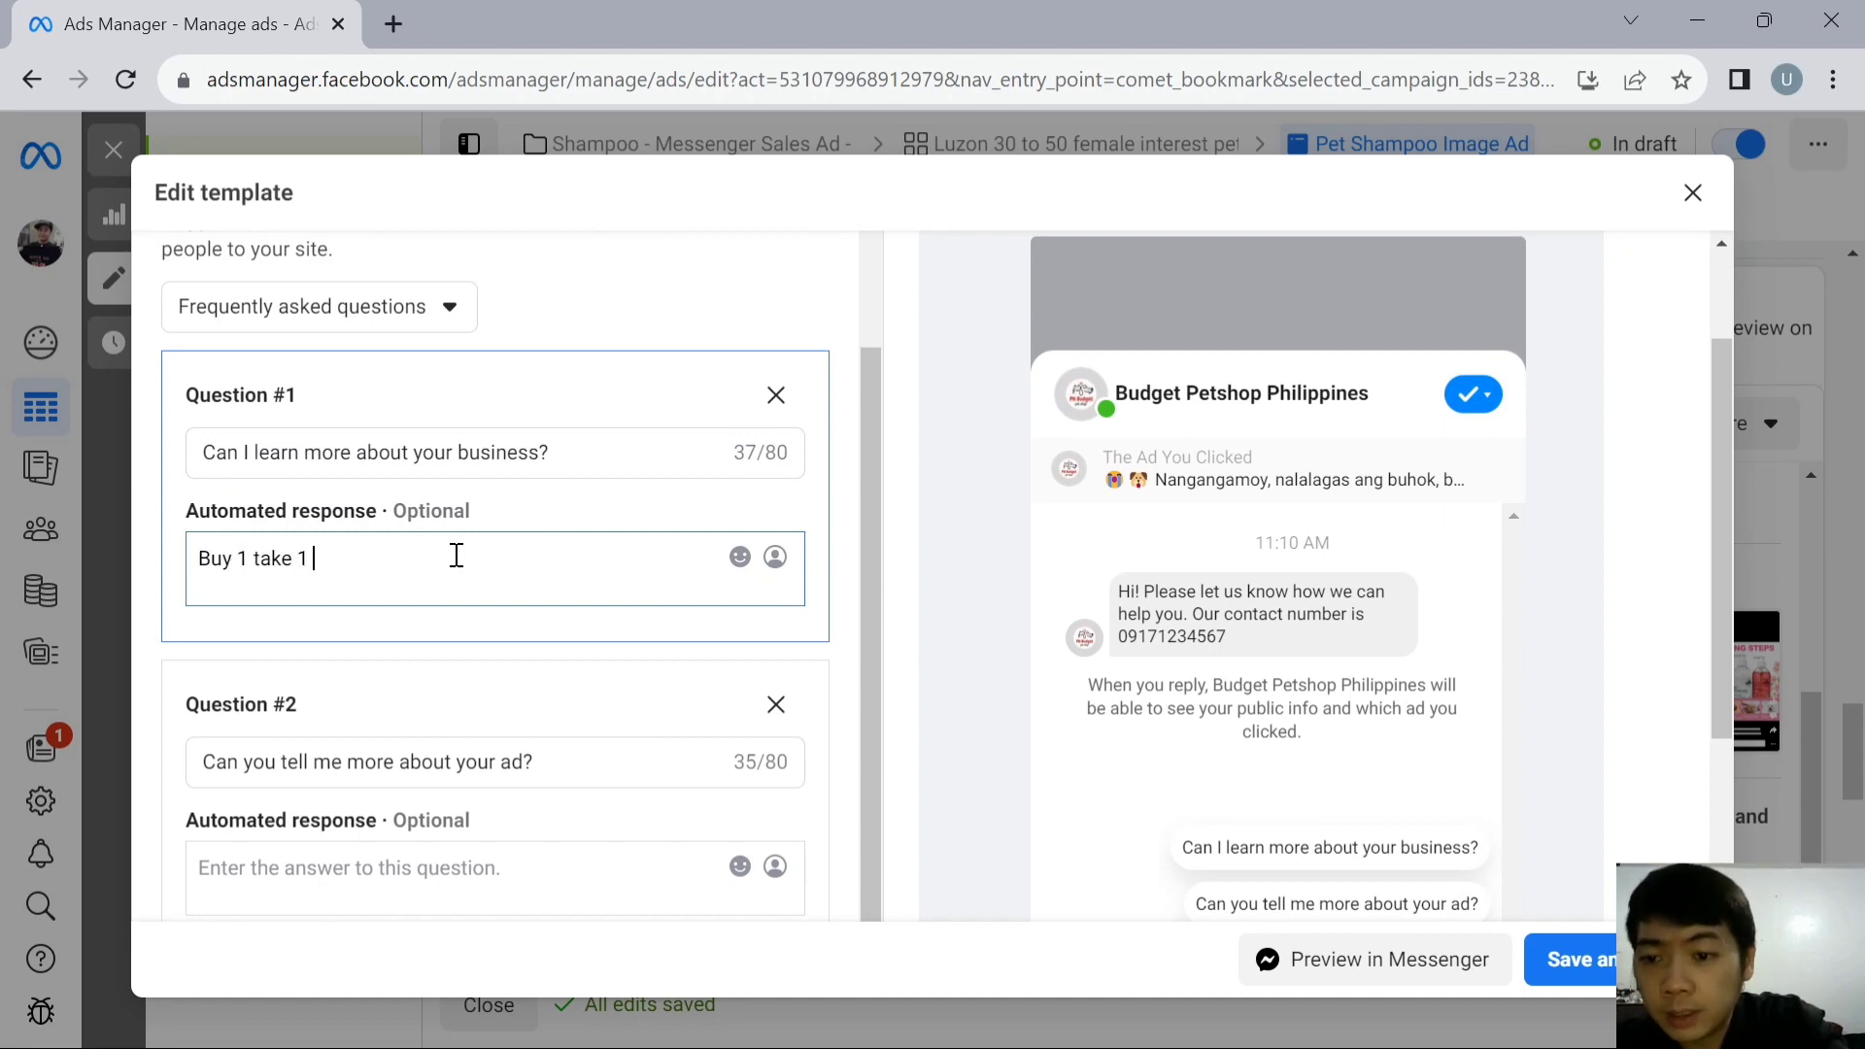
{"action": "type", "text": "Buy 1 take 1 limited offer only"}
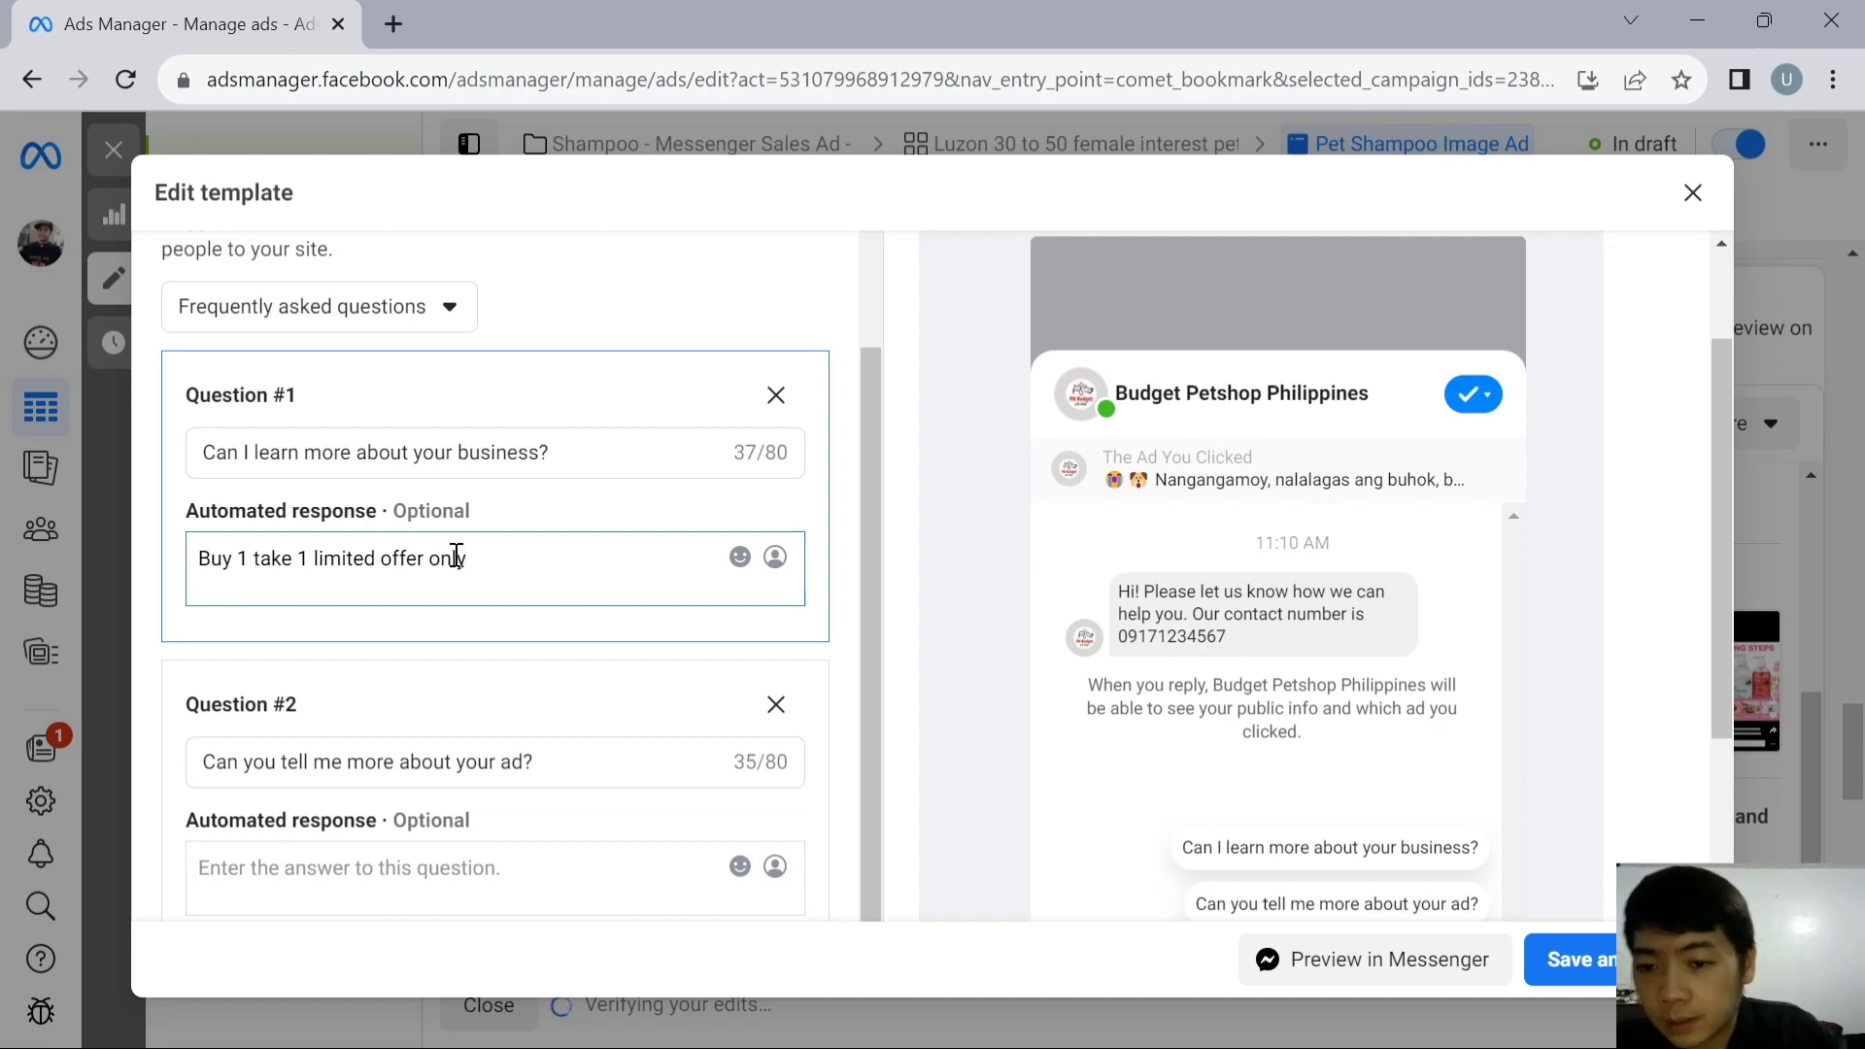
- Set Question #2's automated response to "Contact us for more details" followed by the business phone number
{"action": "scroll", "coordinate": [603, 553], "scroll_direction": "down", "scroll_amount": 2}
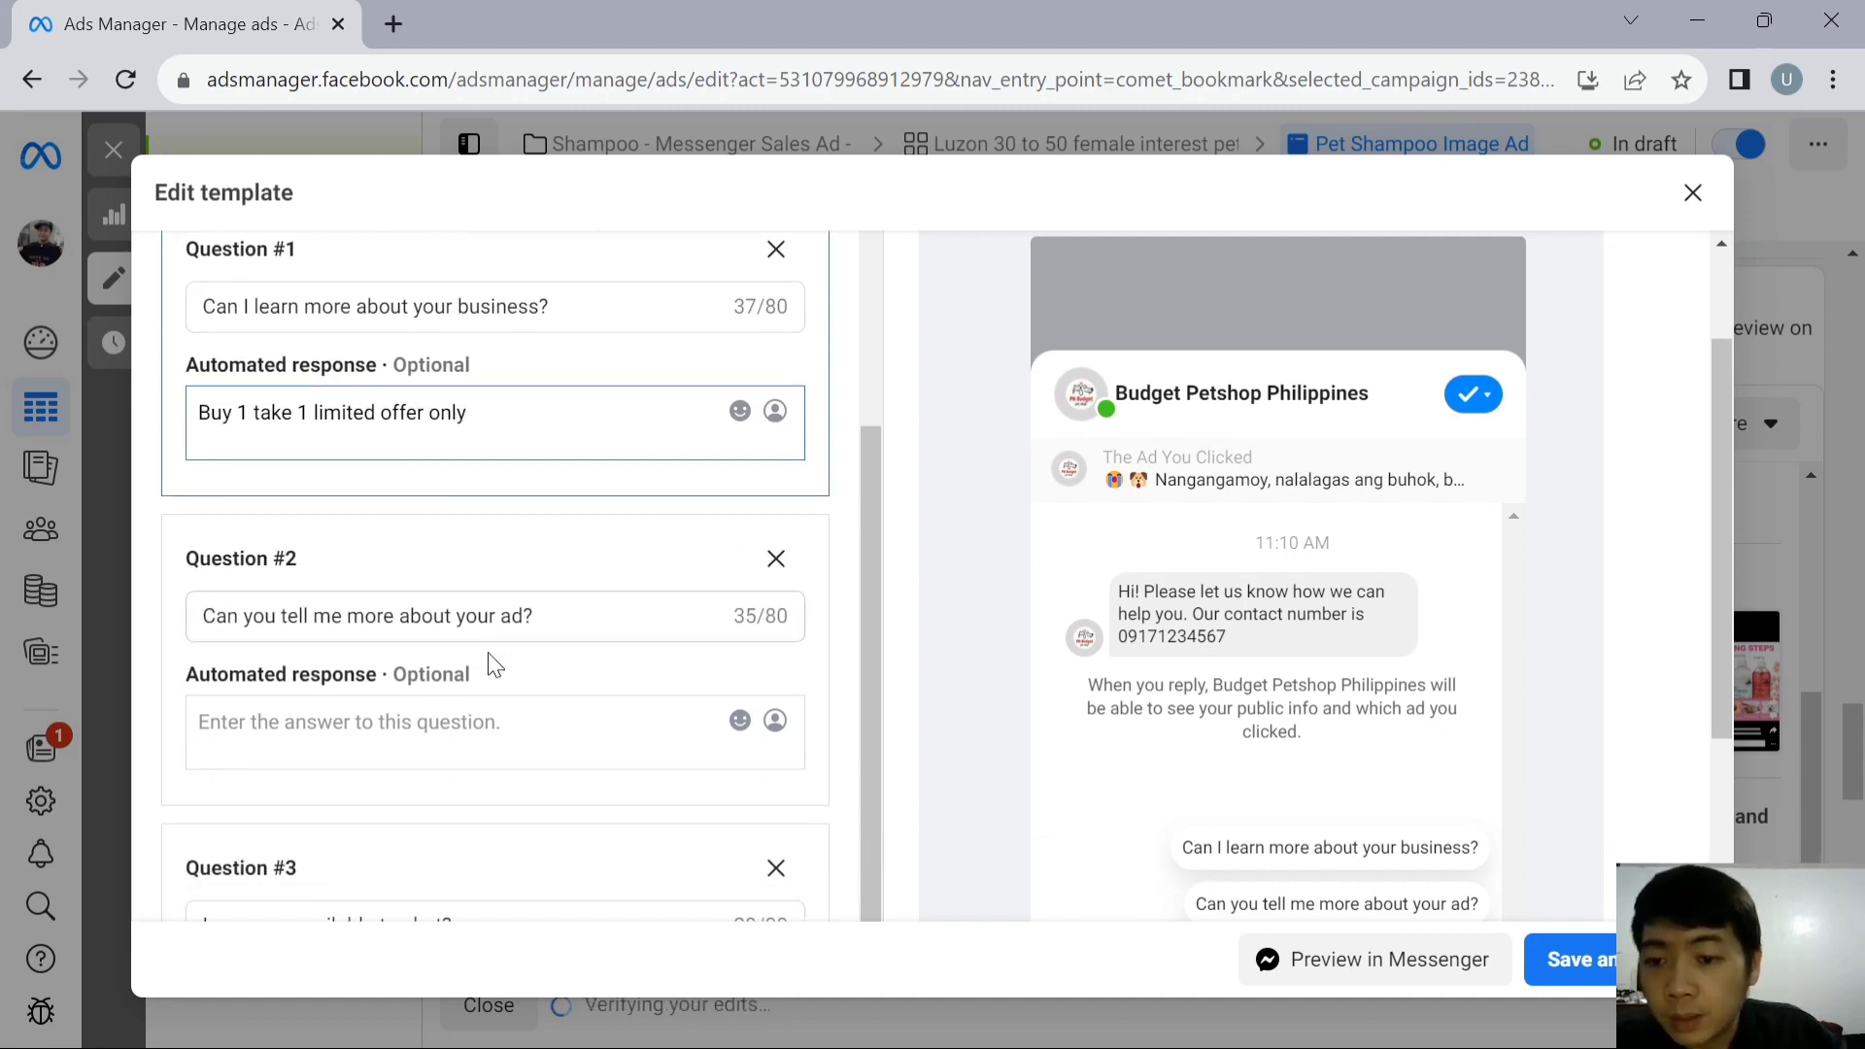
{"action": "left_click", "coordinate": [420, 731]}
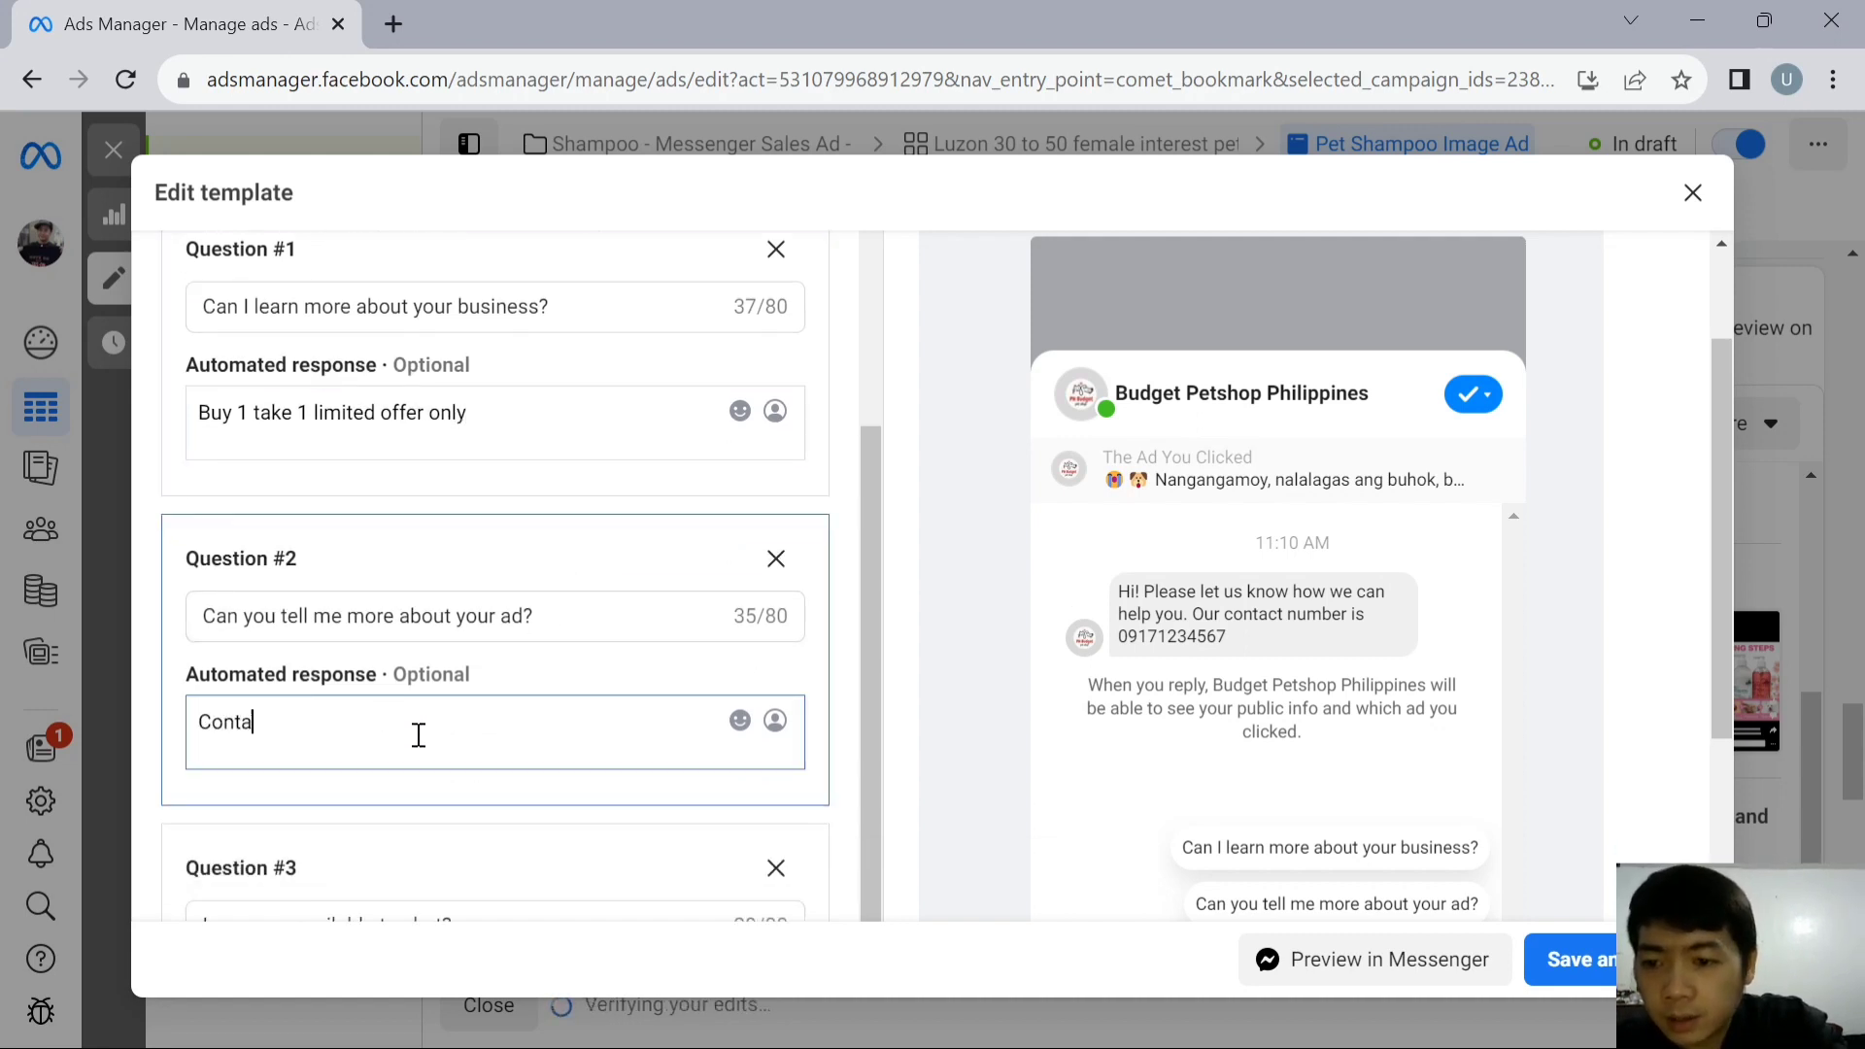
{"action": "type", "text": "Contact us for more detail"}
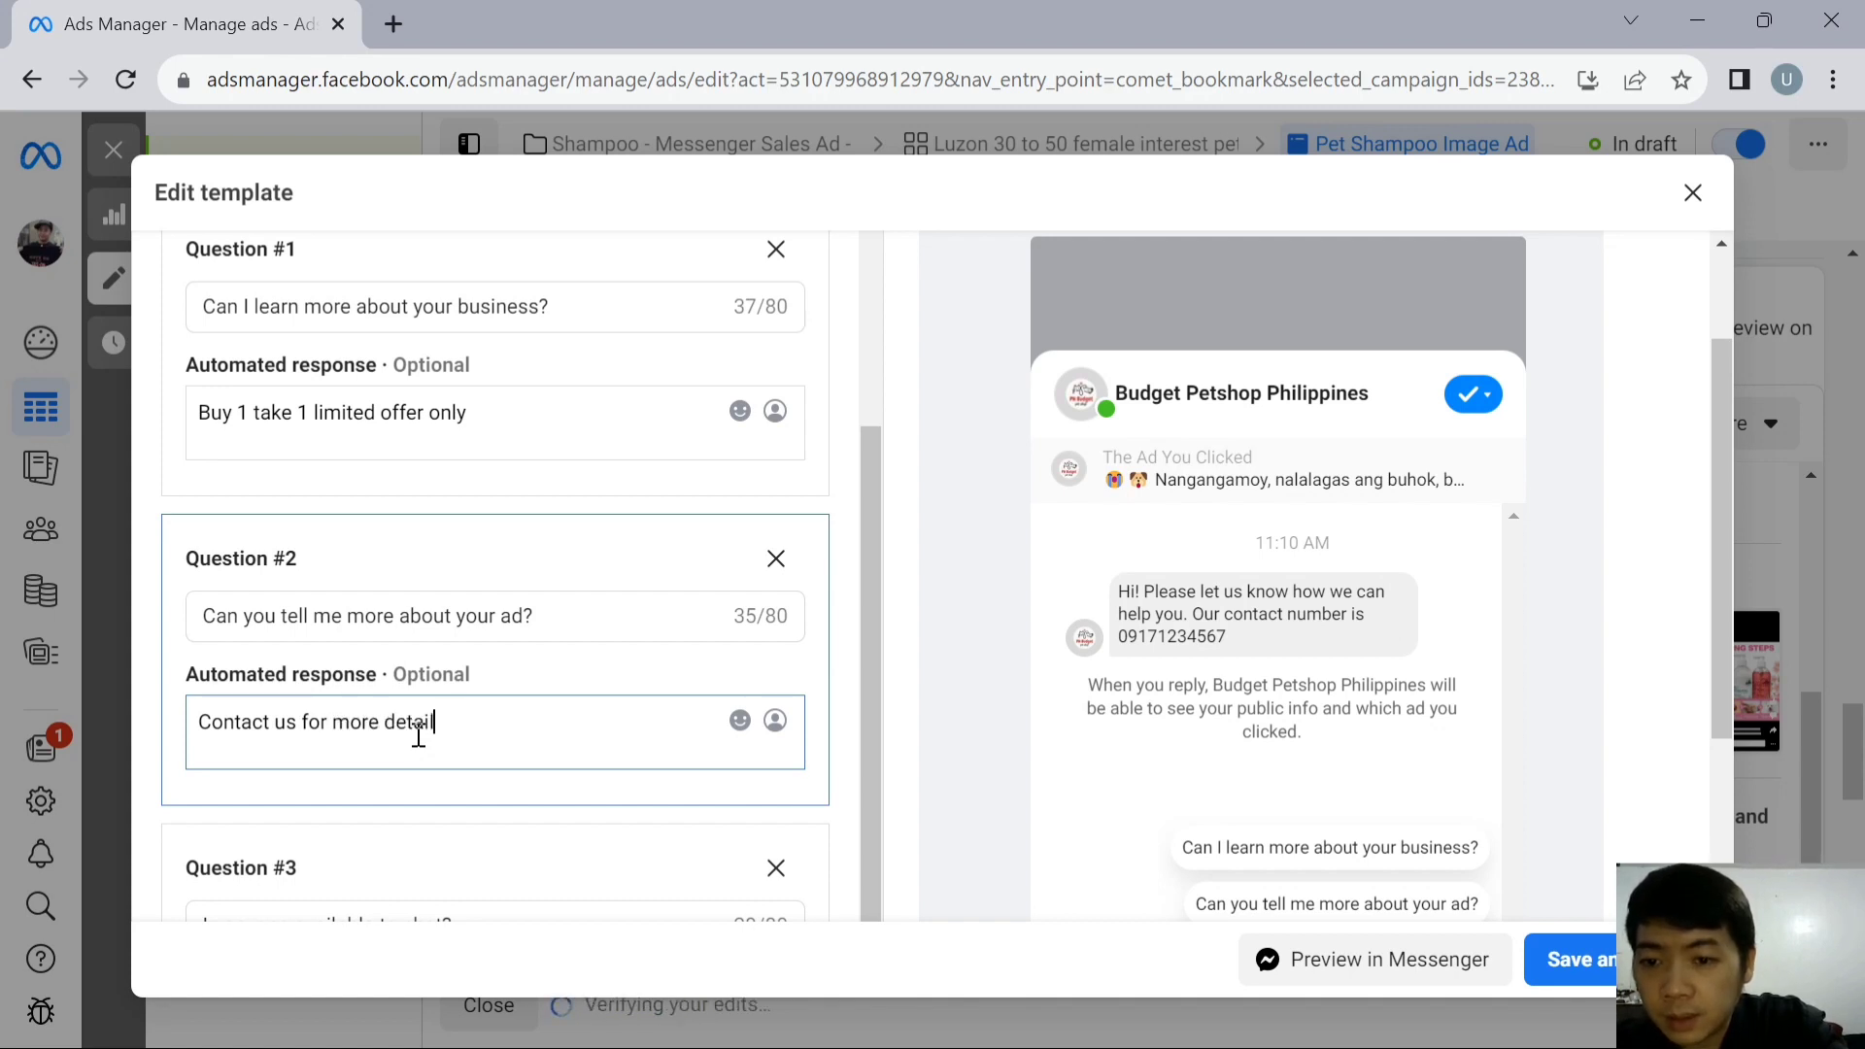
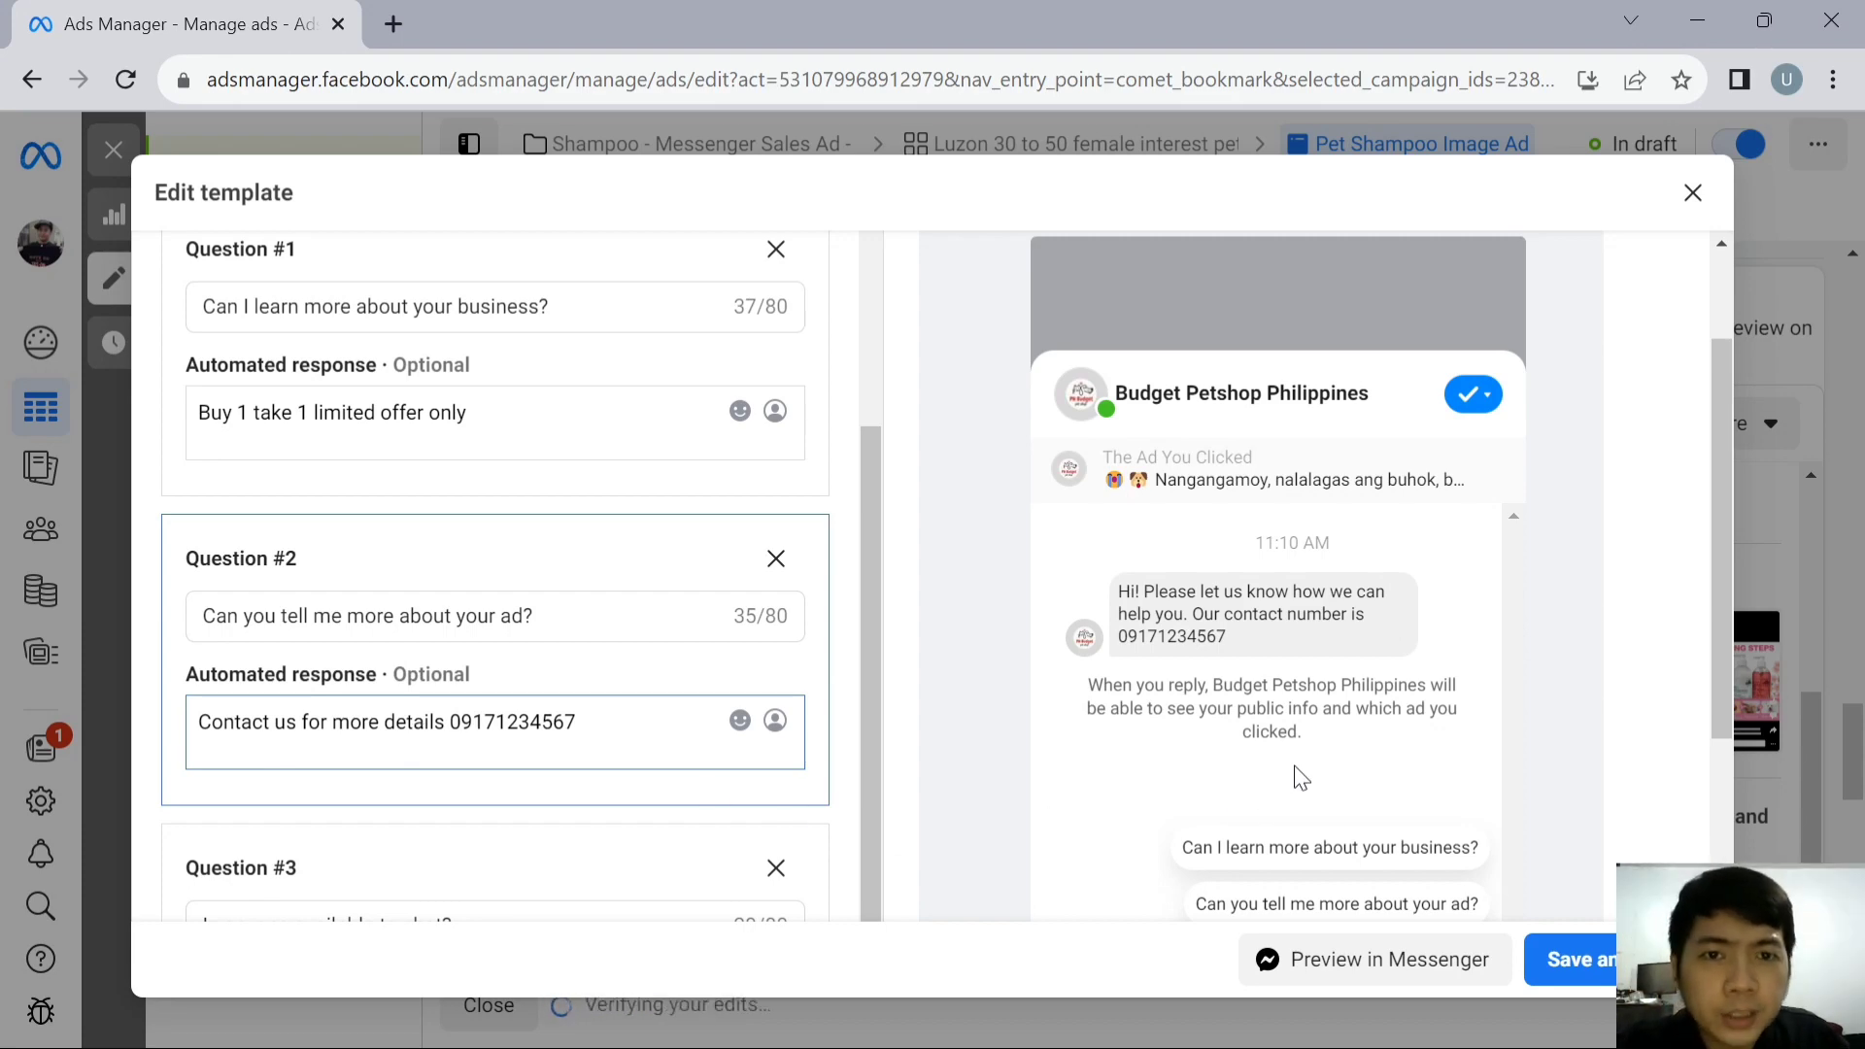
- Replace the text of Question #1 with "Until when is the promo?"
{"action": "scroll", "coordinate": [1410, 715], "scroll_direction": "down", "scroll_amount": 3}
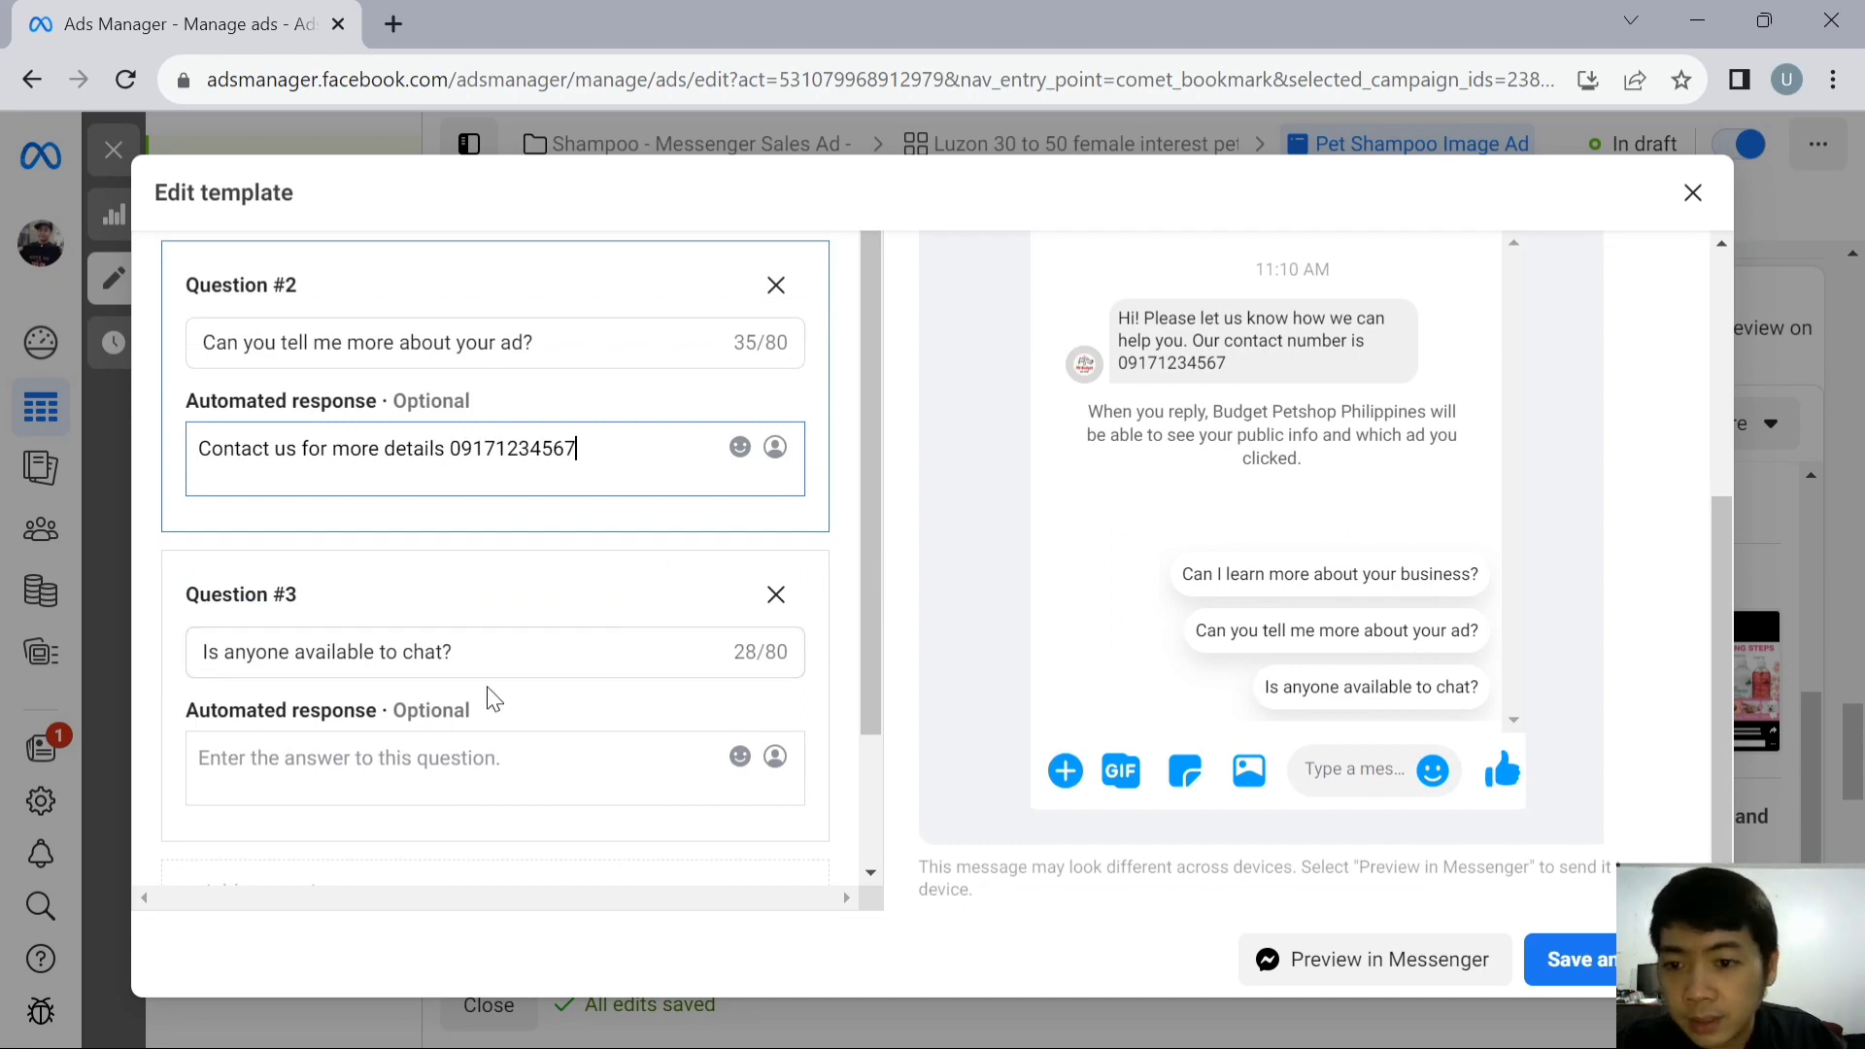
{"action": "scroll", "coordinate": [541, 578], "scroll_direction": "up", "scroll_amount": 3}
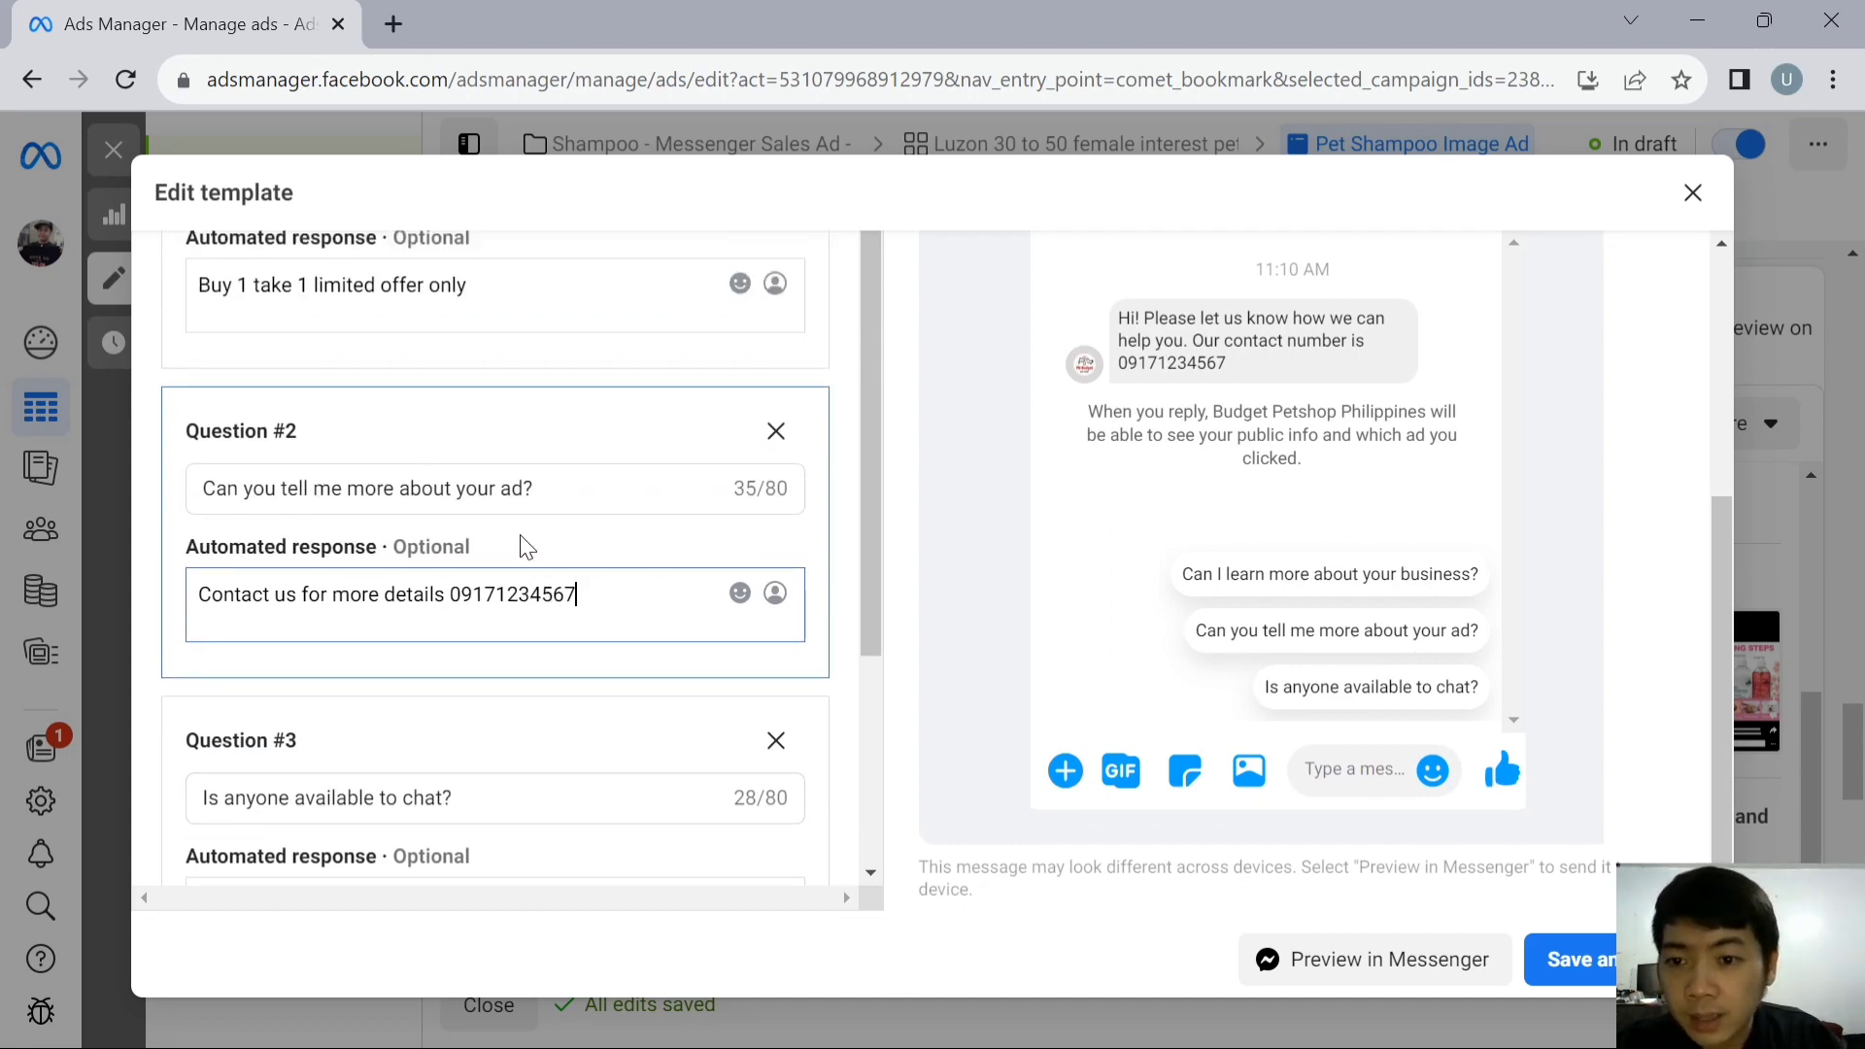
{"action": "scroll", "coordinate": [567, 496], "scroll_direction": "up", "scroll_amount": 2}
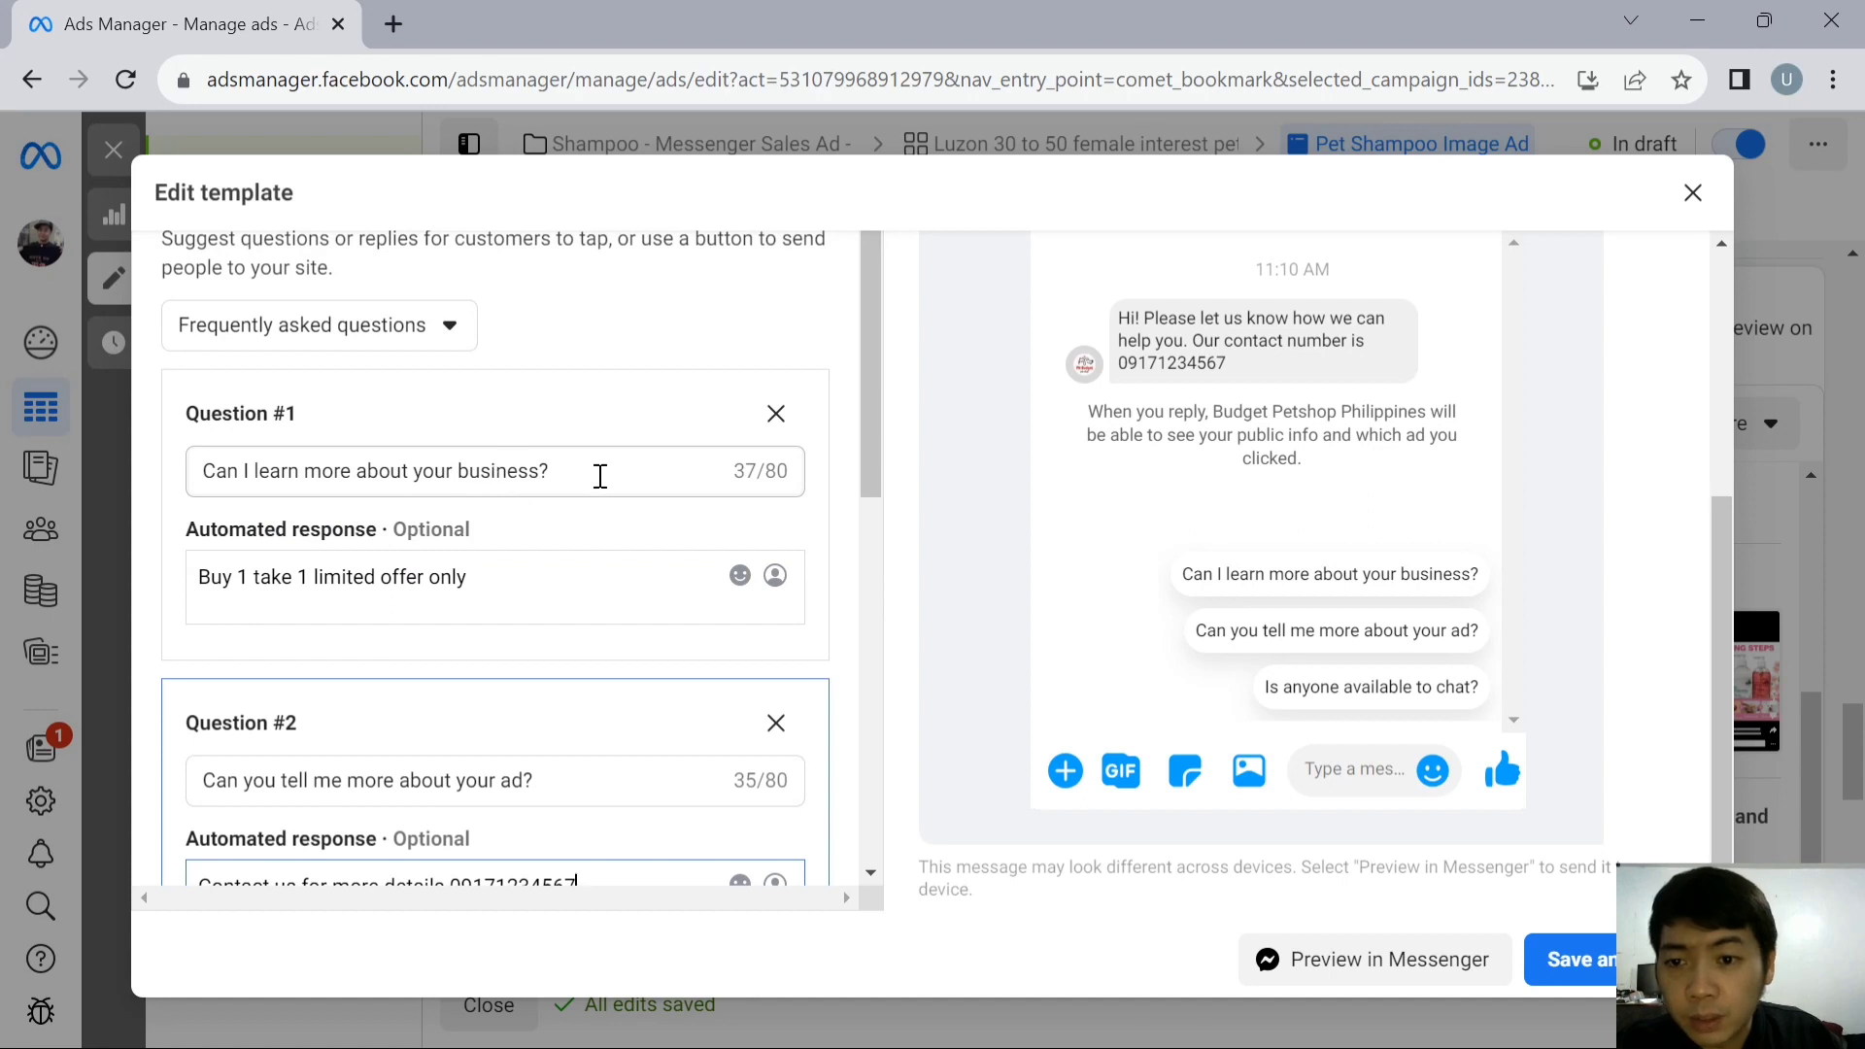
{"action": "left_click_drag", "start_coordinate": [595, 470], "coordinate": [160, 467]}
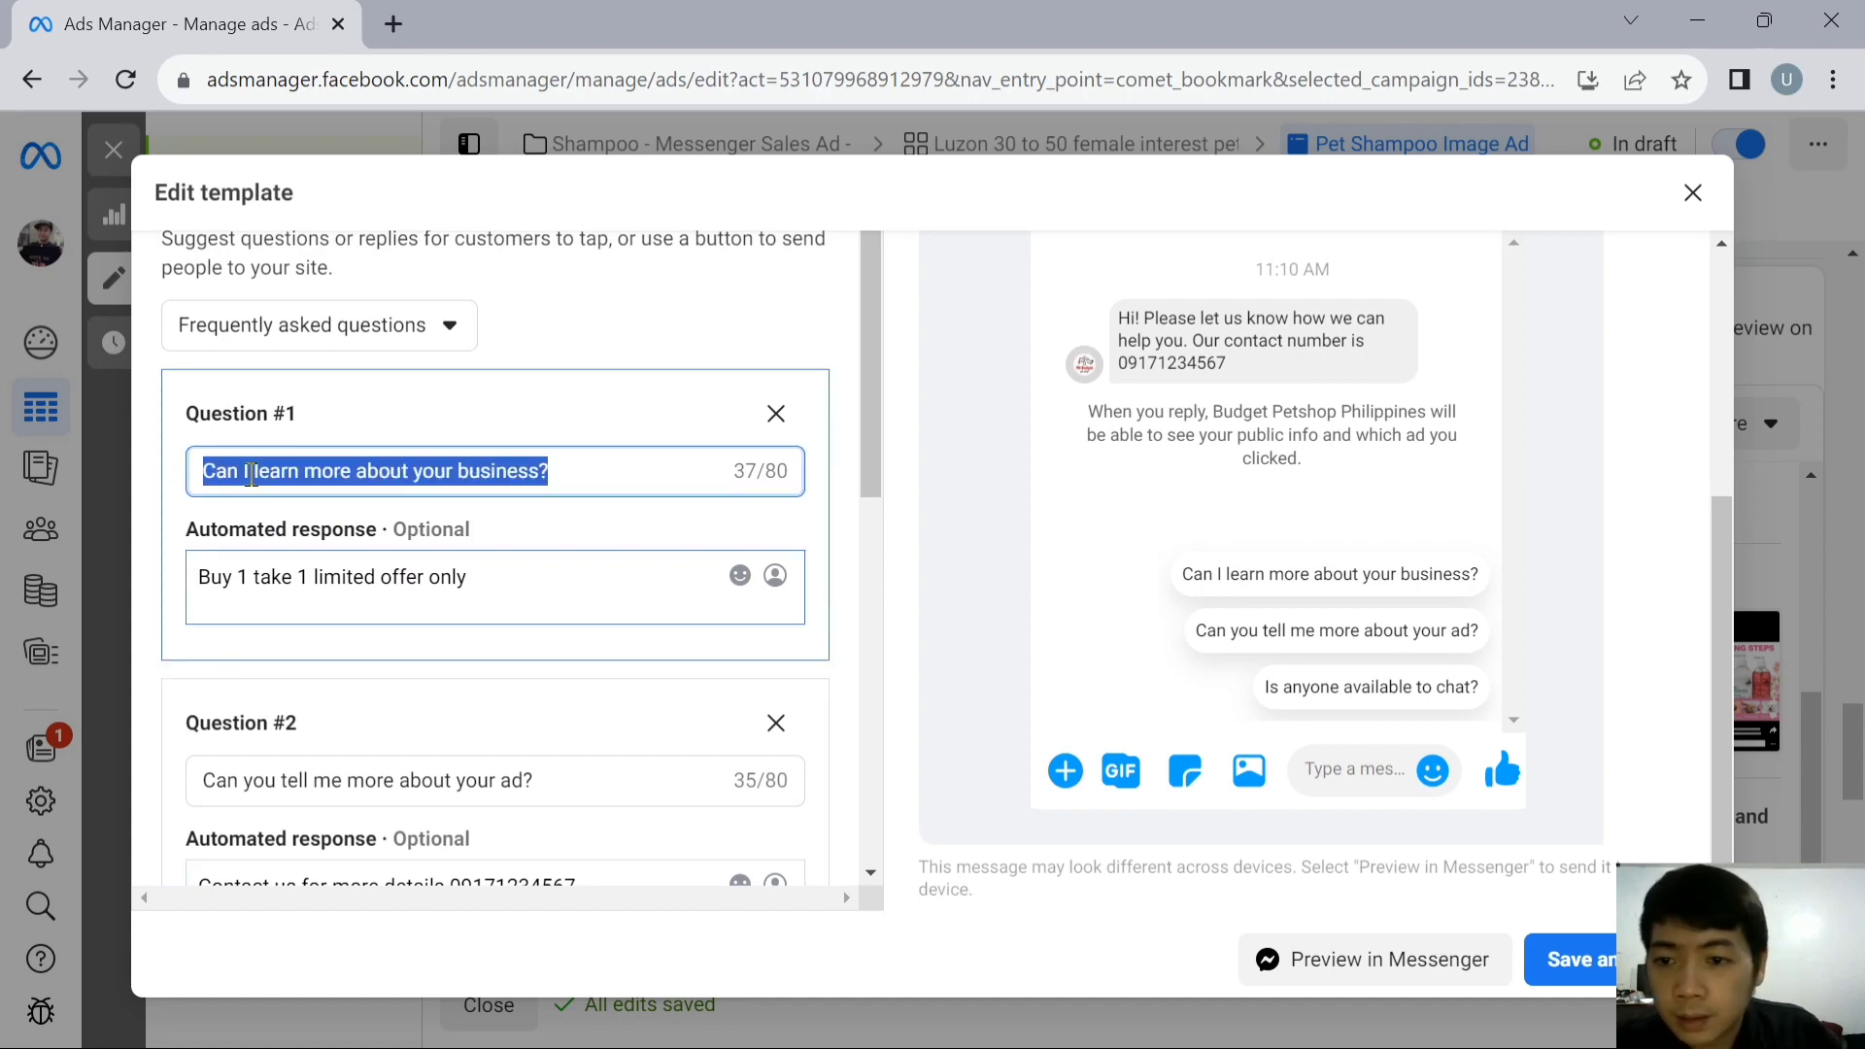
{"action": "type", "text": "Unti"}
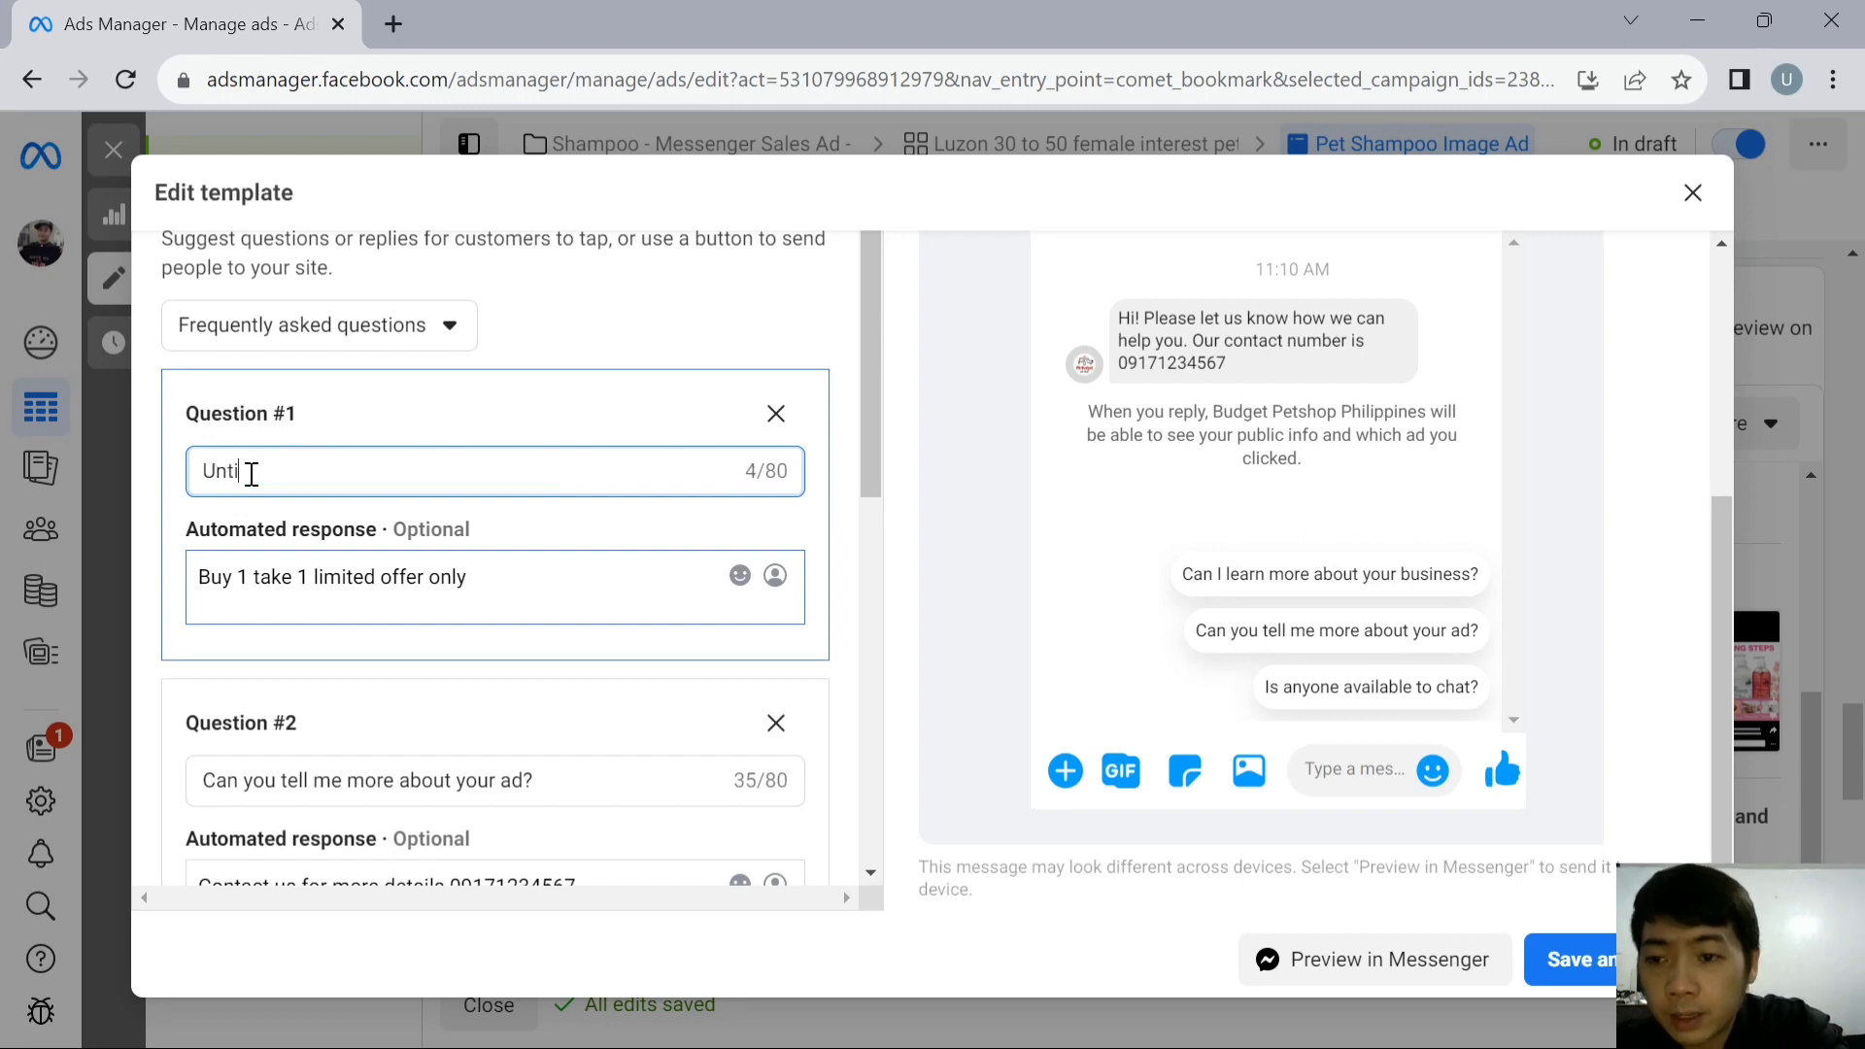
{"action": "type", "text": "l when is the promo?"}
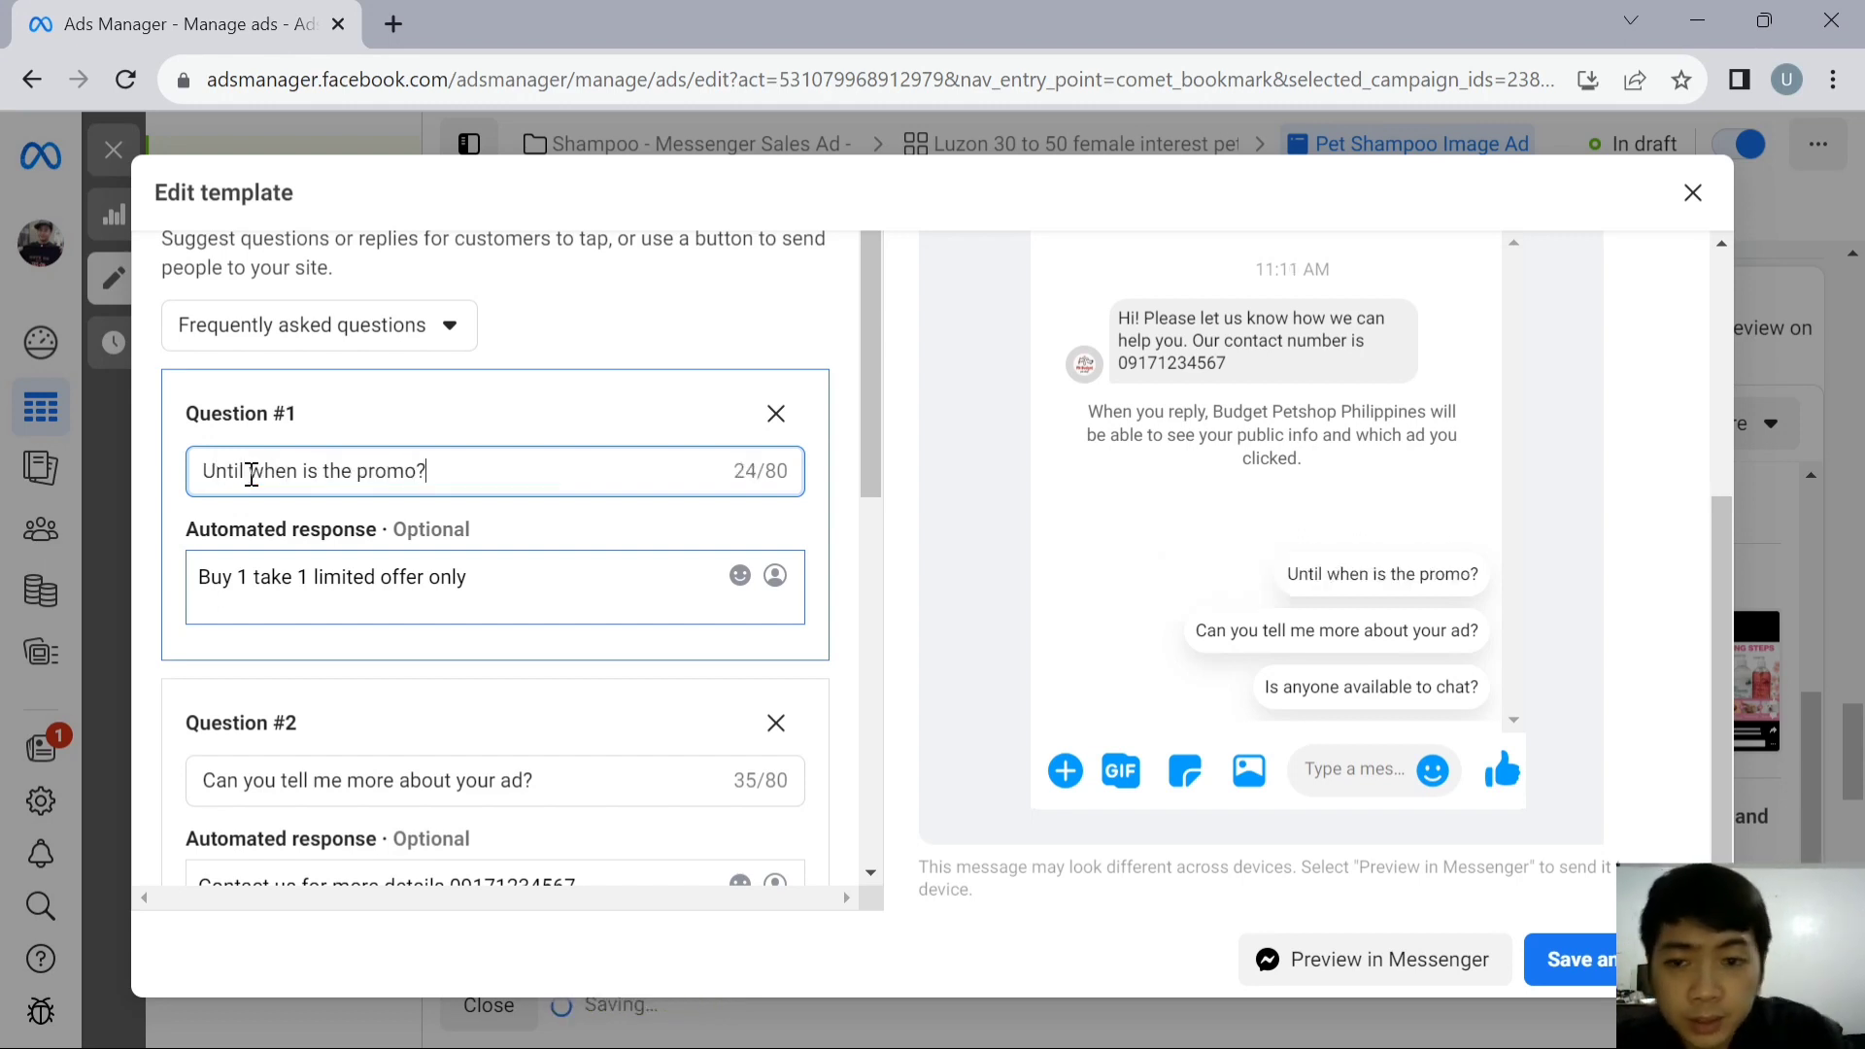
- Extend Question #1's automated response with "until supplies last"
{"action": "left_click", "coordinate": [510, 583]}
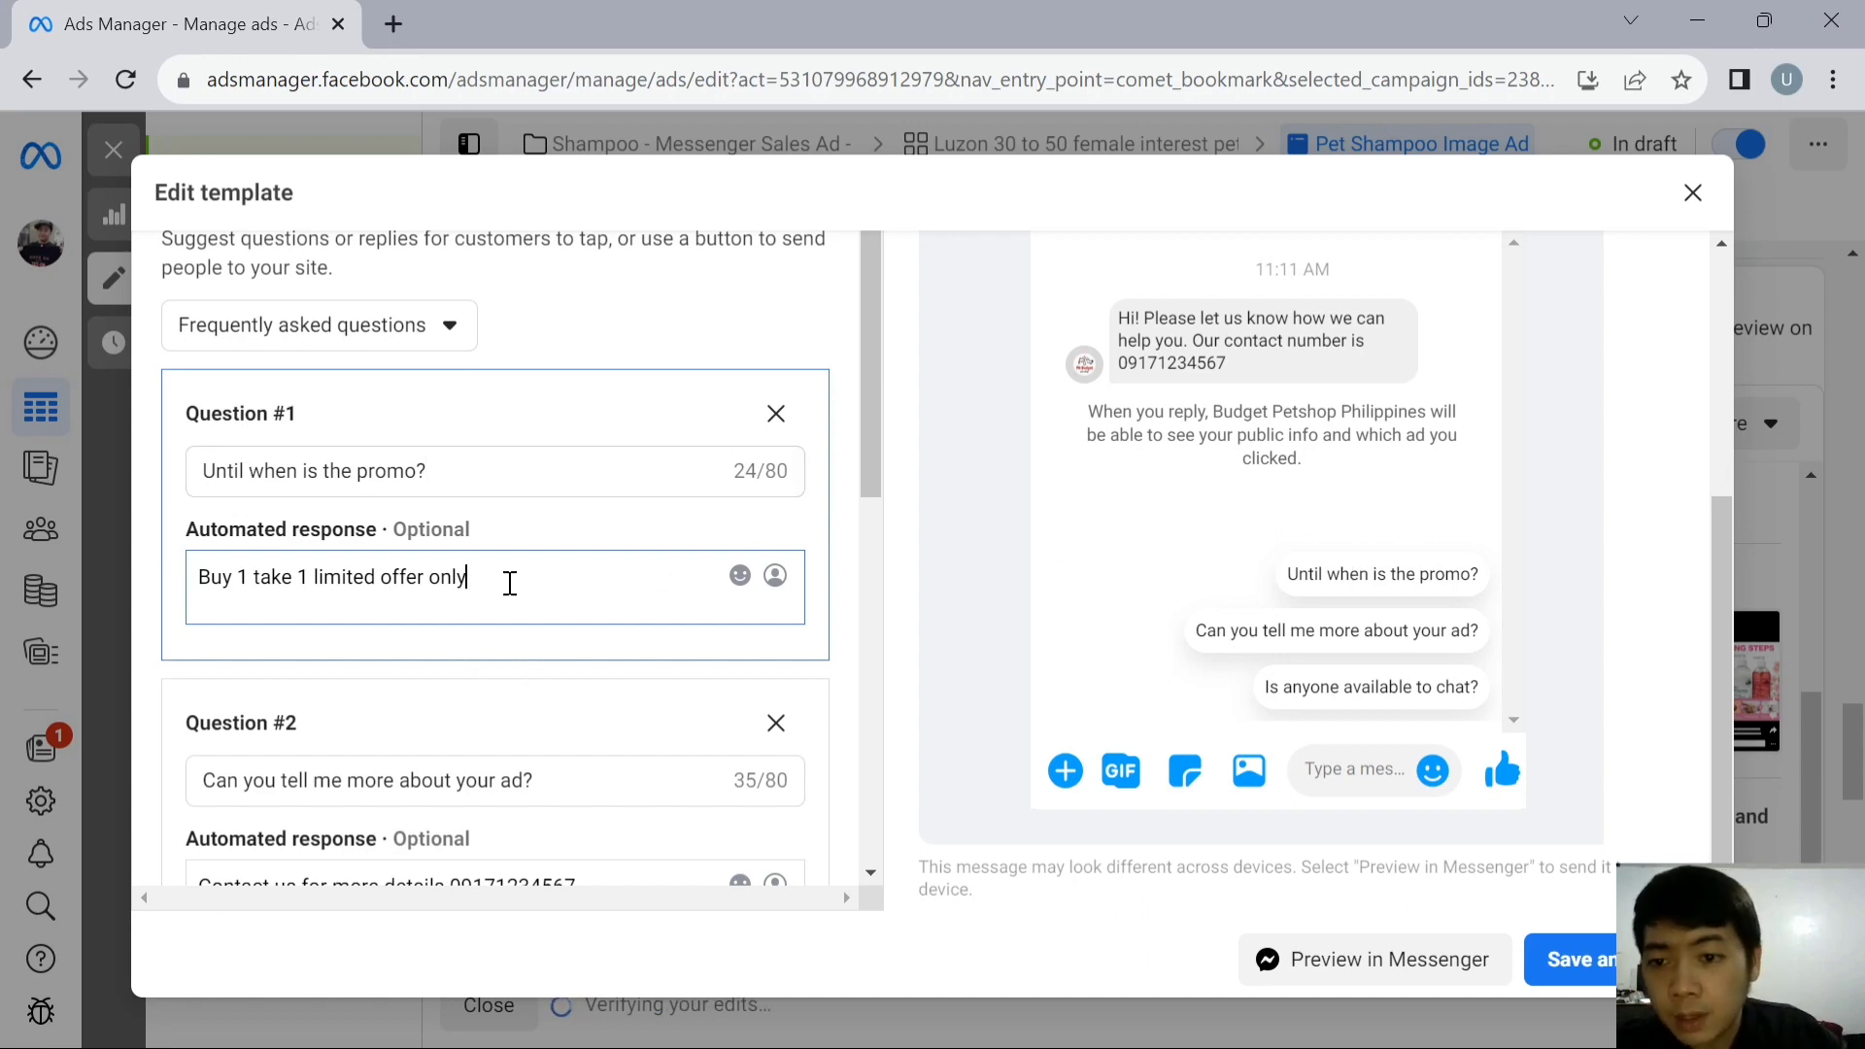
{"action": "type", "text": "until sup"}
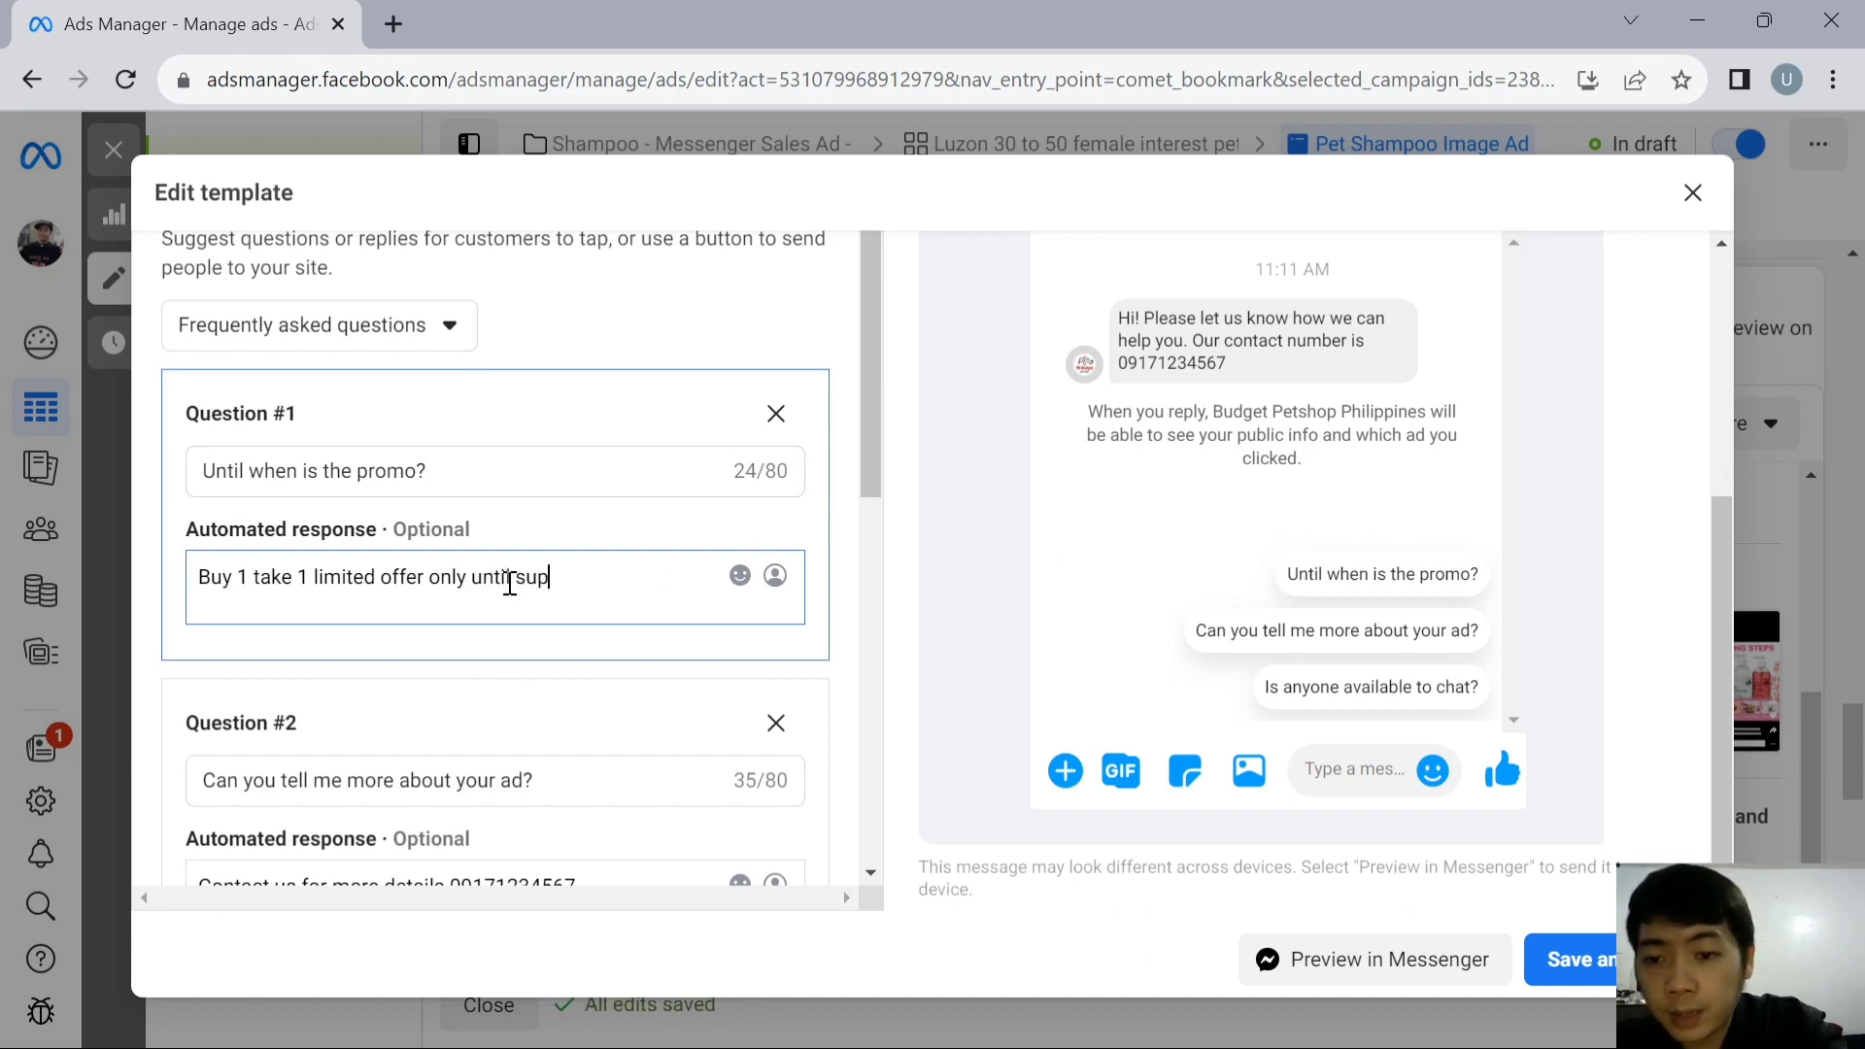
{"action": "type", "text": "plies last"}
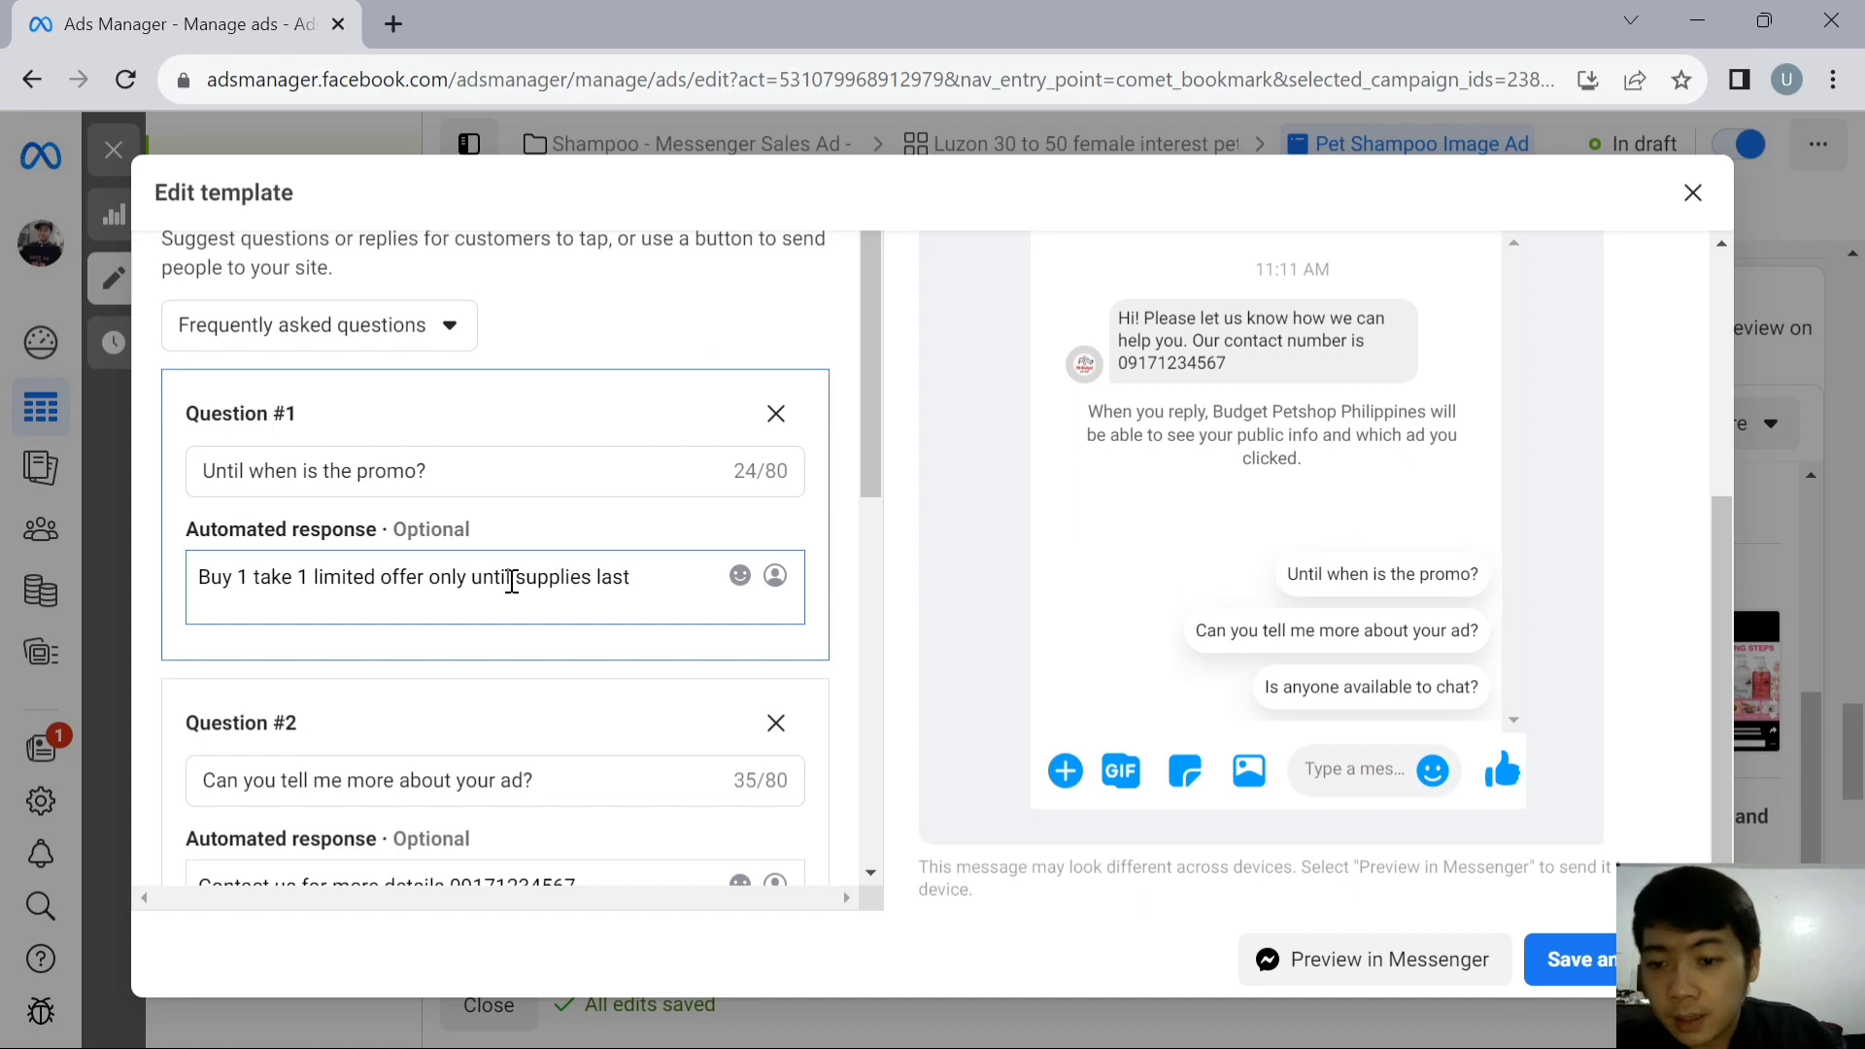
- Answer Question #3 with "for immediate concerns you may contact us at" plus the business phone number, and save the message template
{"action": "scroll", "coordinate": [512, 581], "scroll_direction": "down", "scroll_amount": 6}
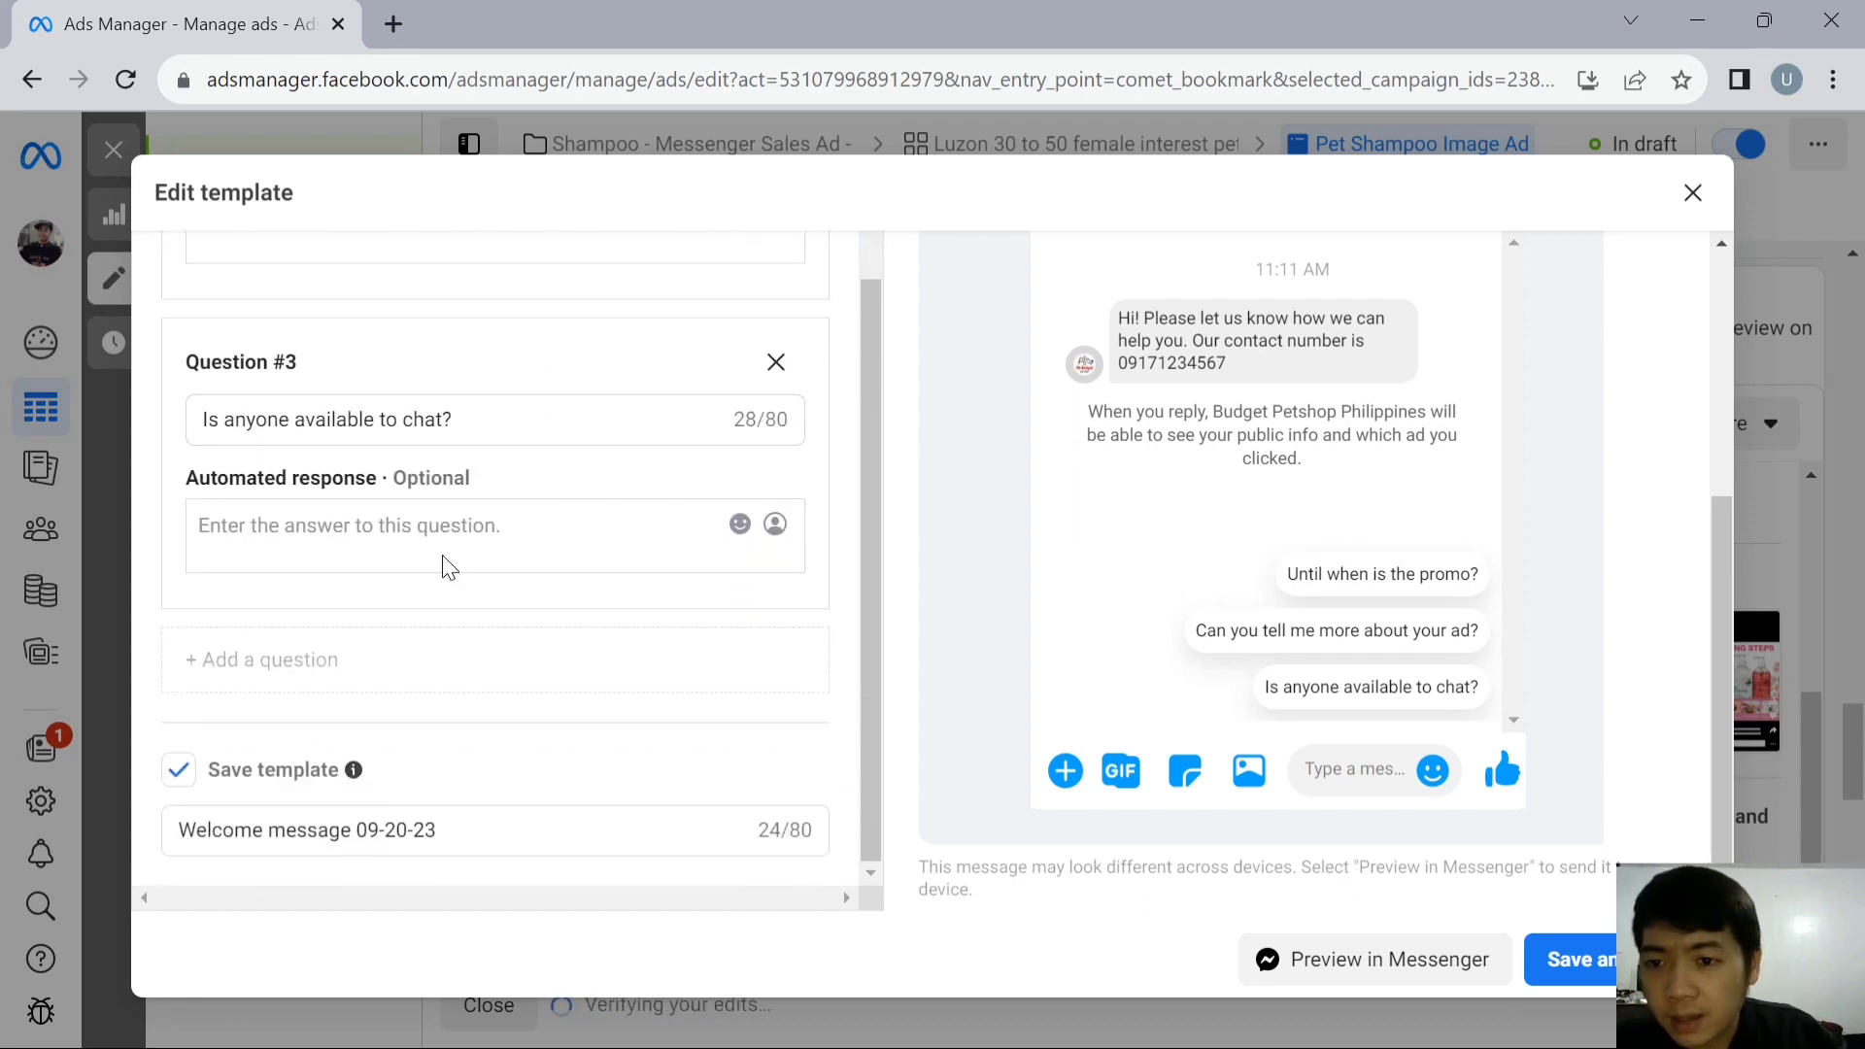
{"action": "left_click", "coordinate": [446, 540]}
{"action": "type", "text": "fo"}
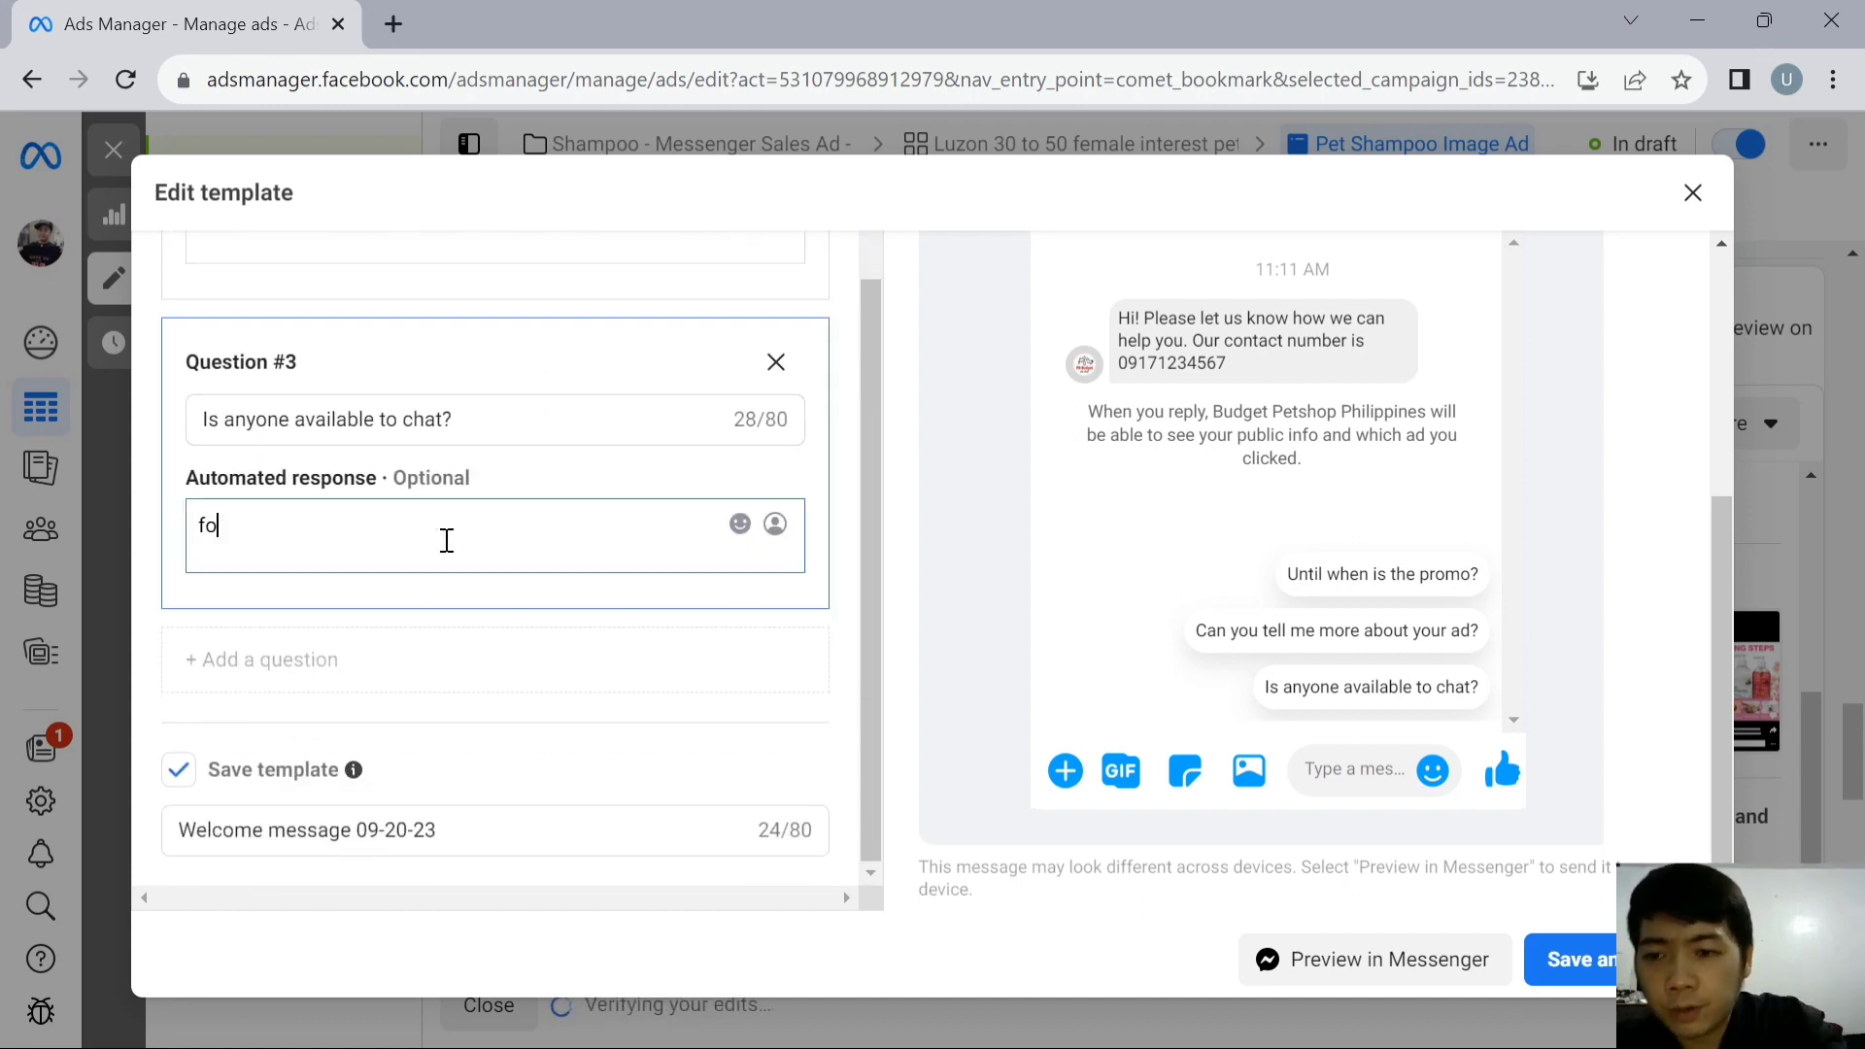
{"action": "type", "text": "r immediate concer"}
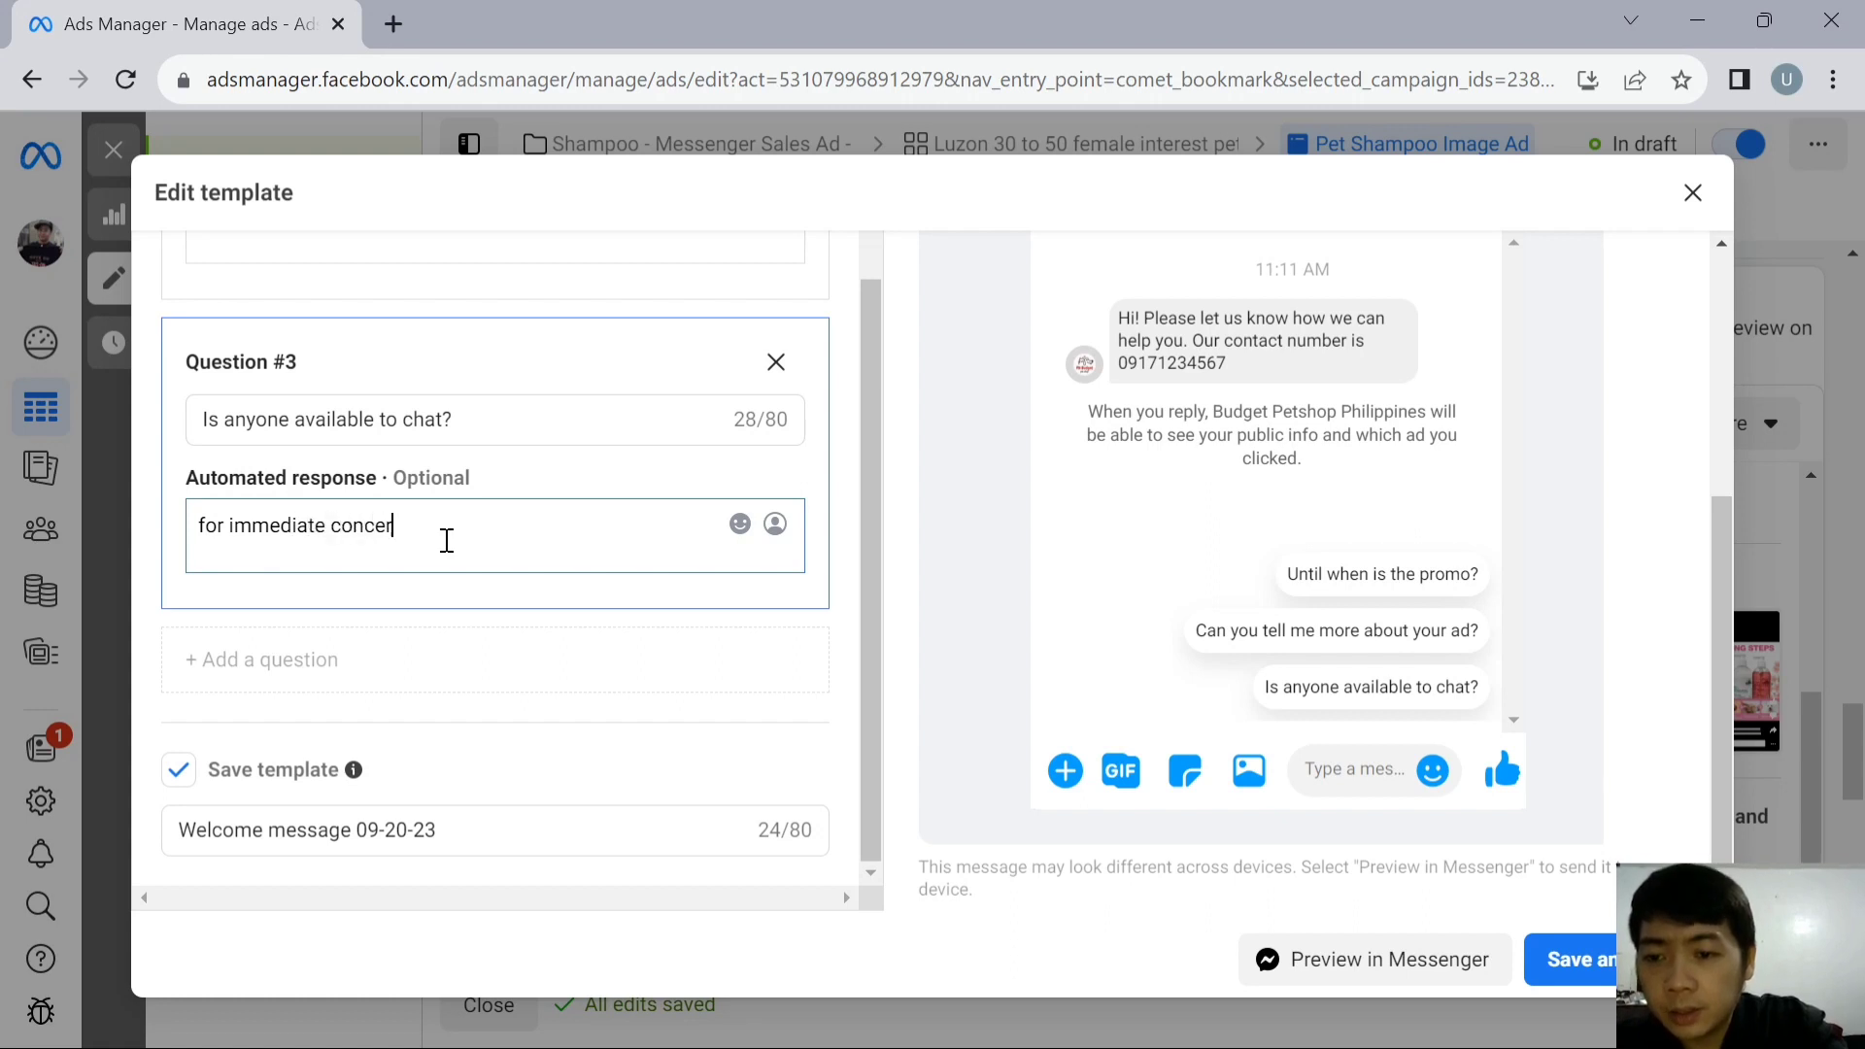
{"action": "type", "text": "ns you may "}
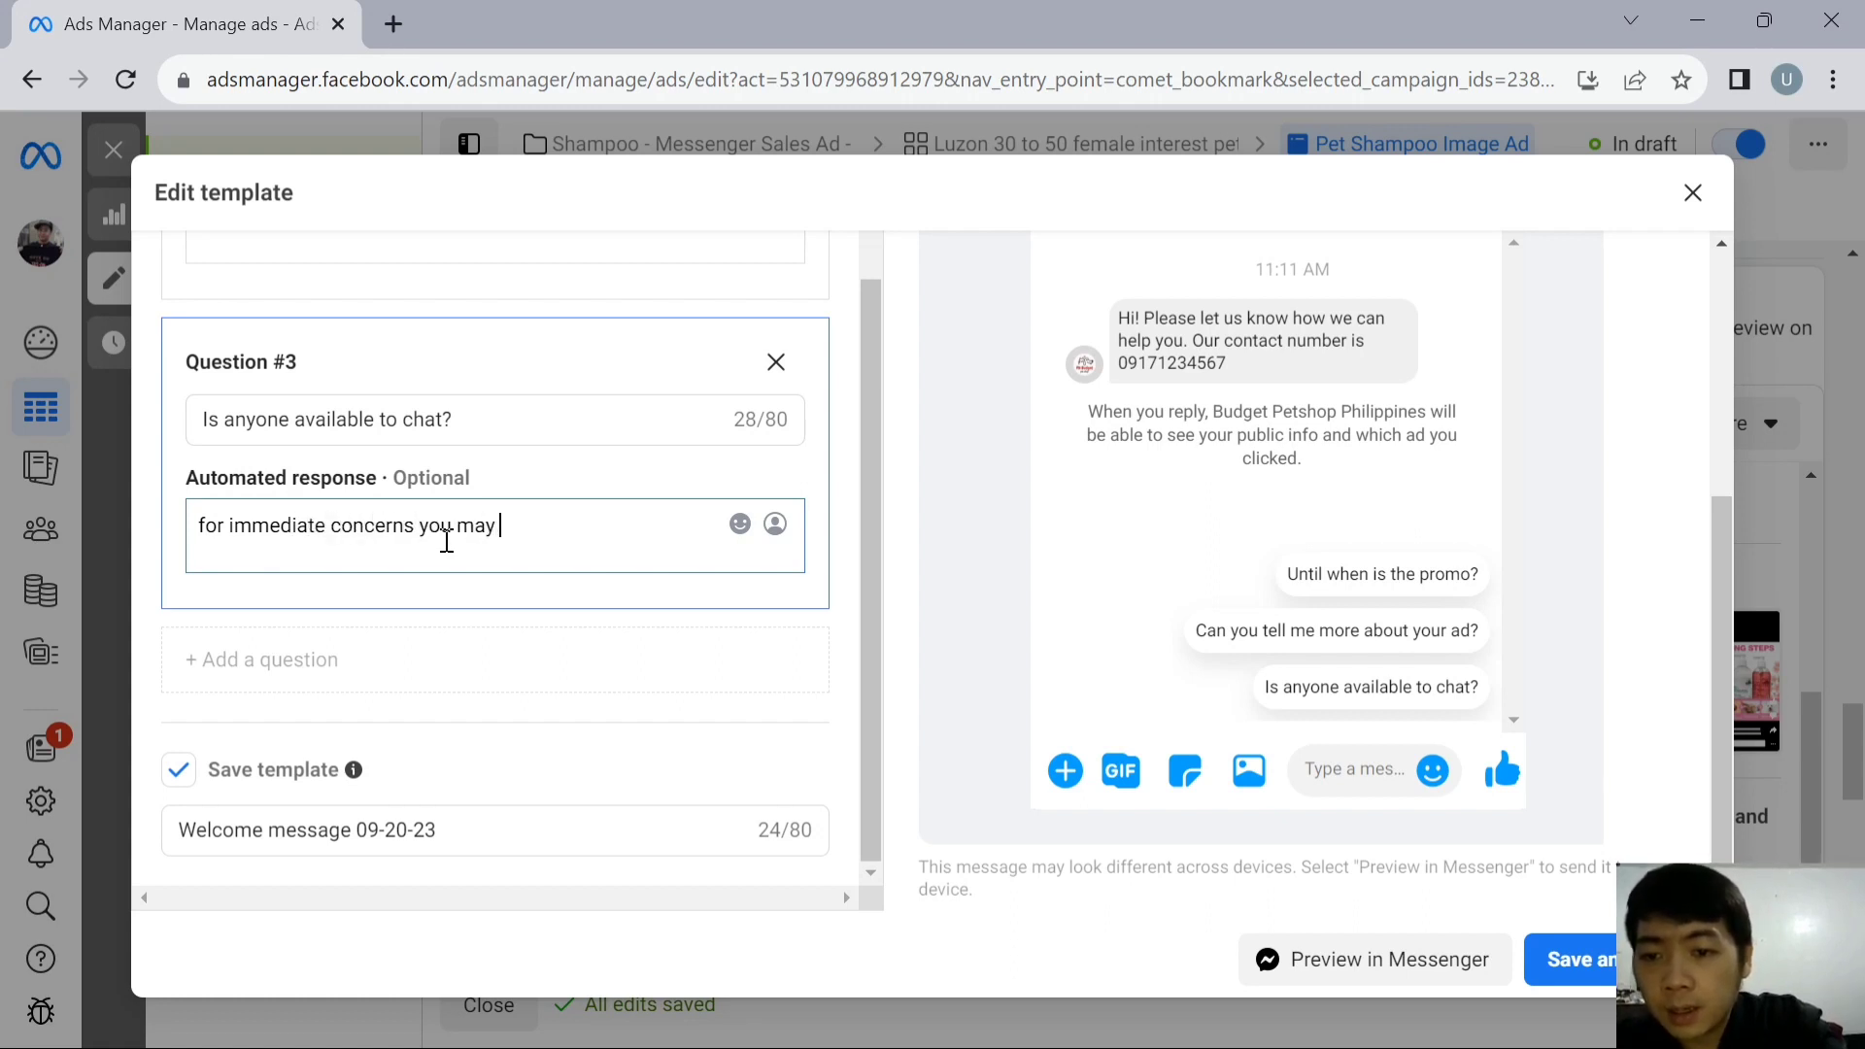
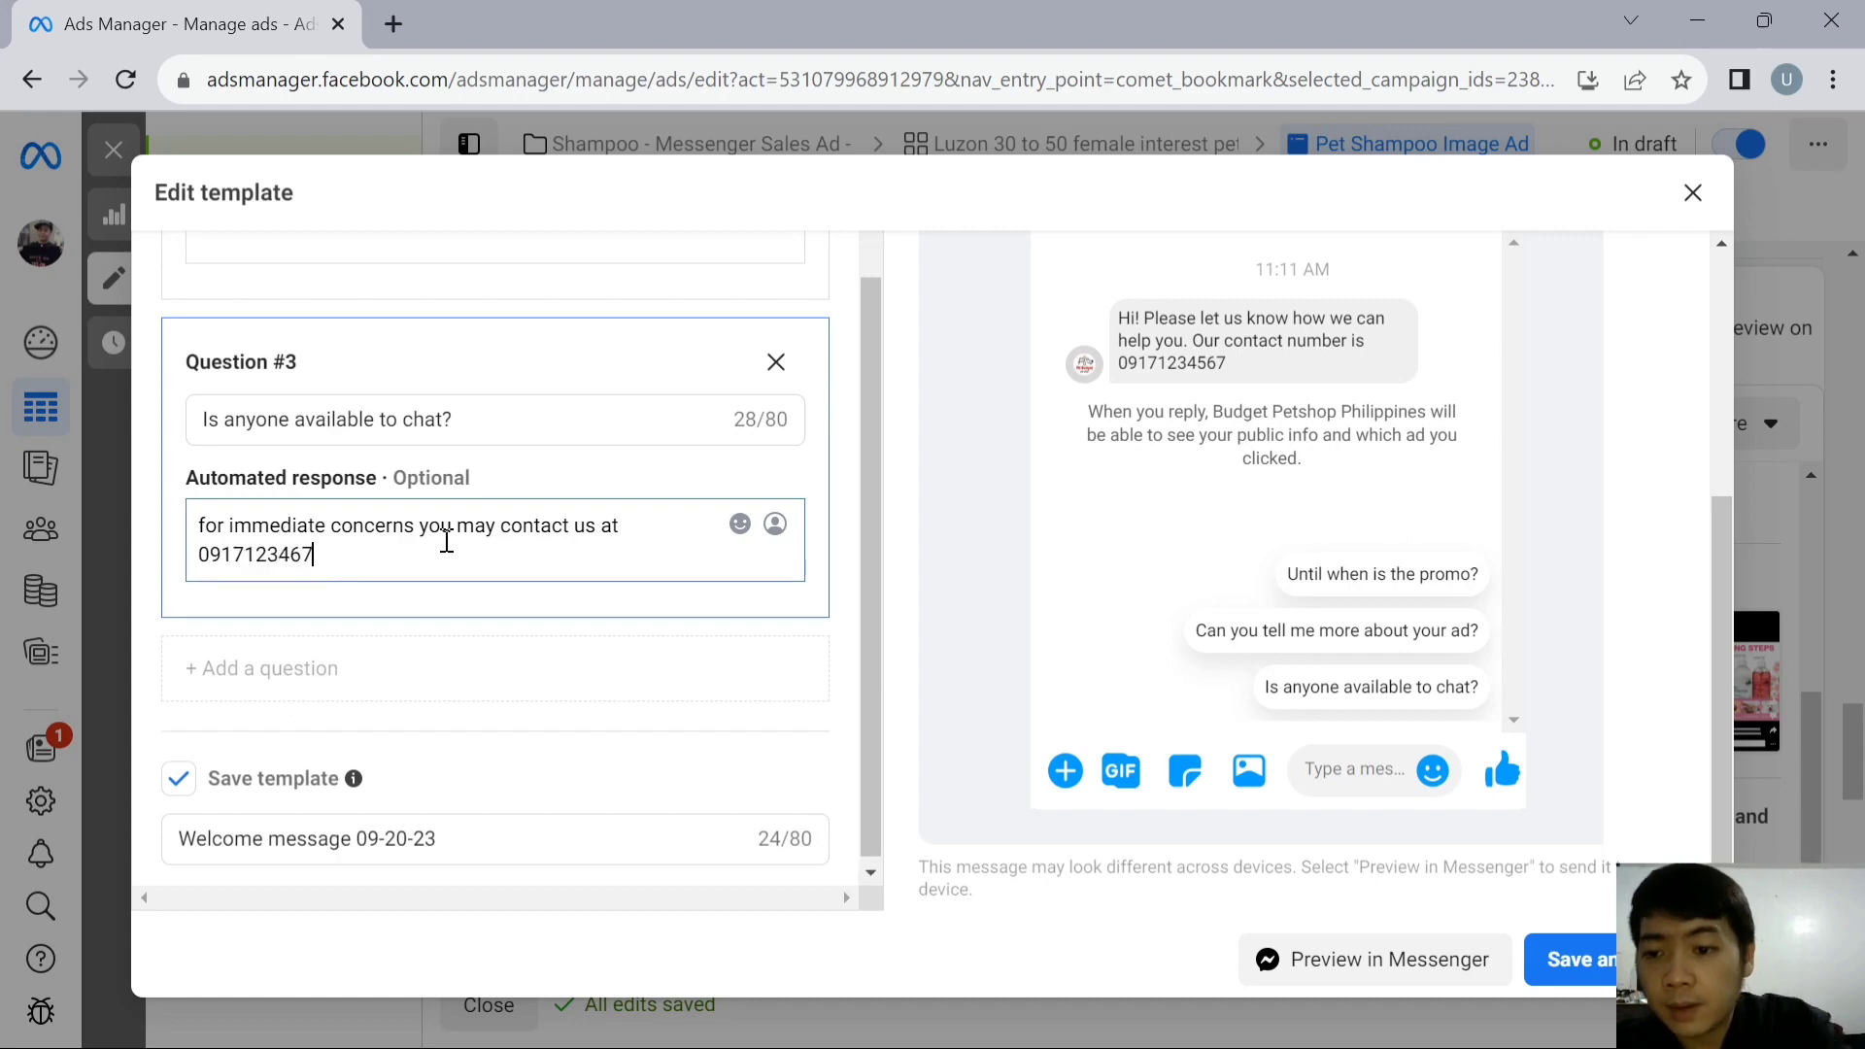
{"action": "left_click", "coordinate": [1579, 960]}
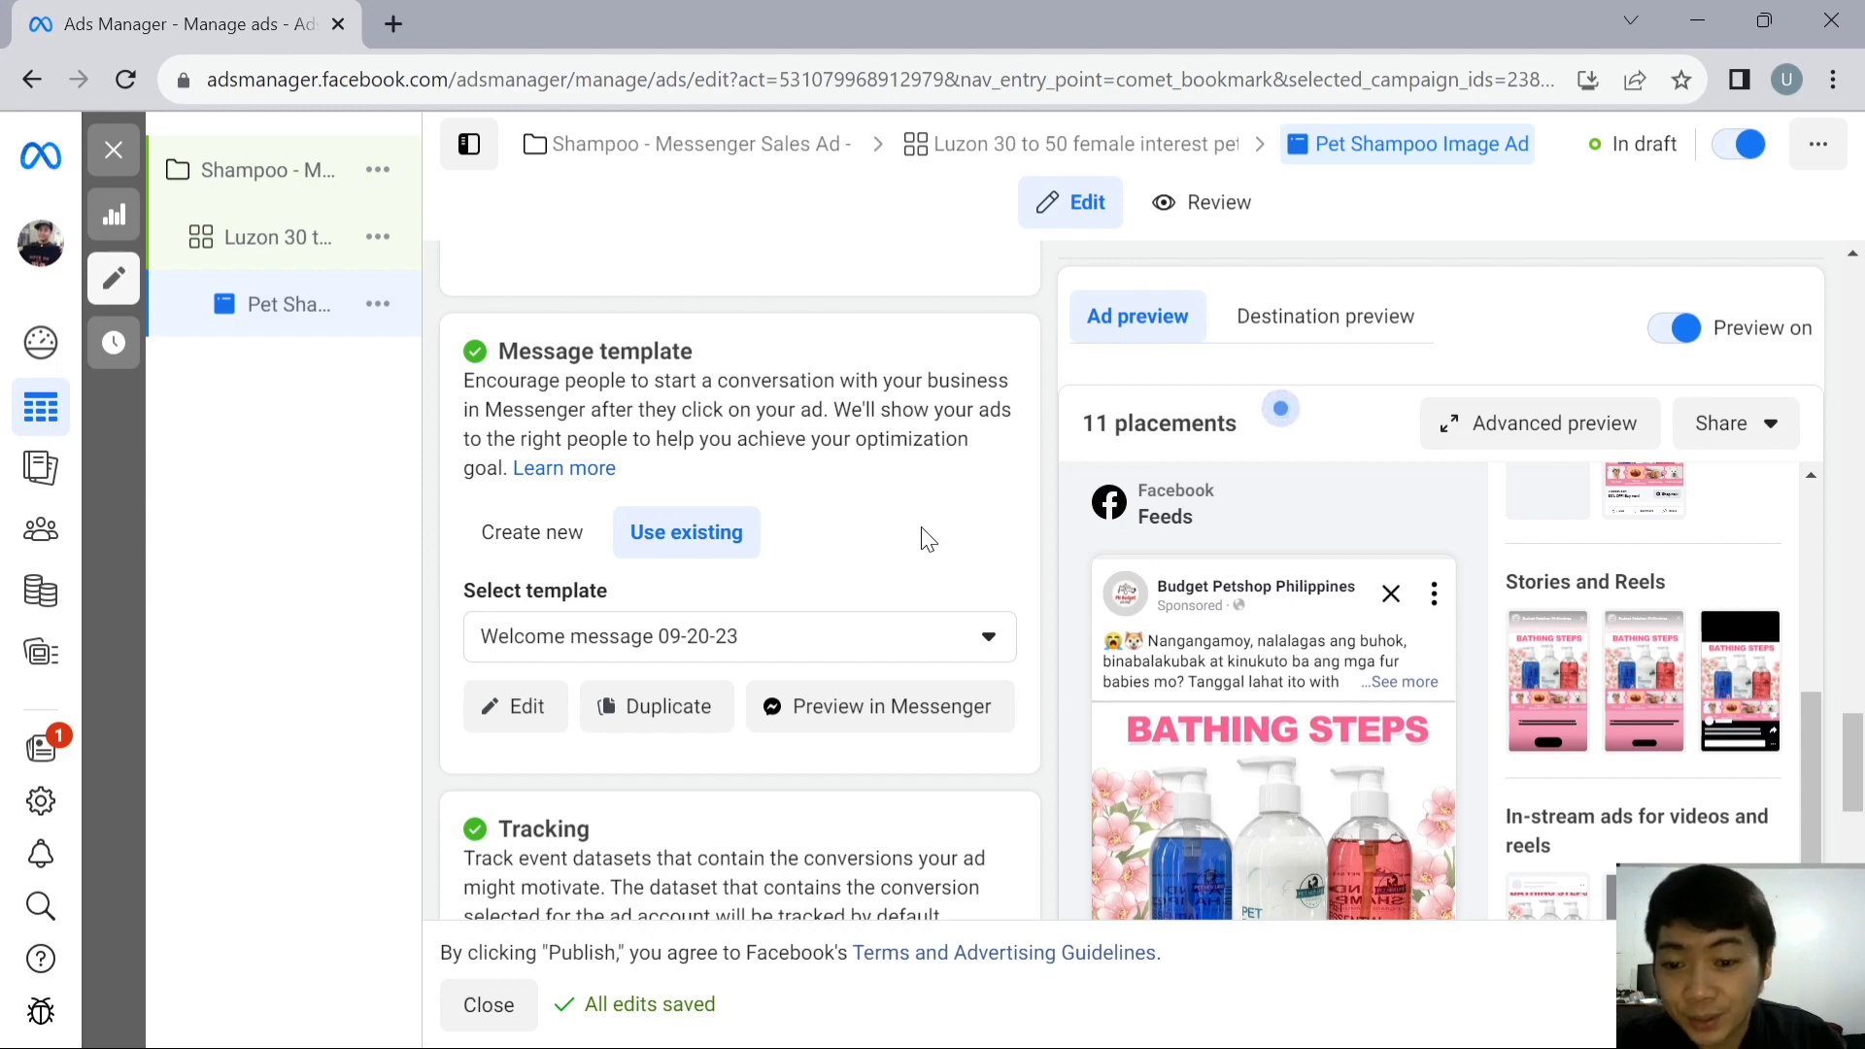
- Review the tracking section, the selected message template and the Facebook Feeds preview of the ad
{"action": "scroll", "coordinate": [928, 536], "scroll_direction": "down", "scroll_amount": 3}
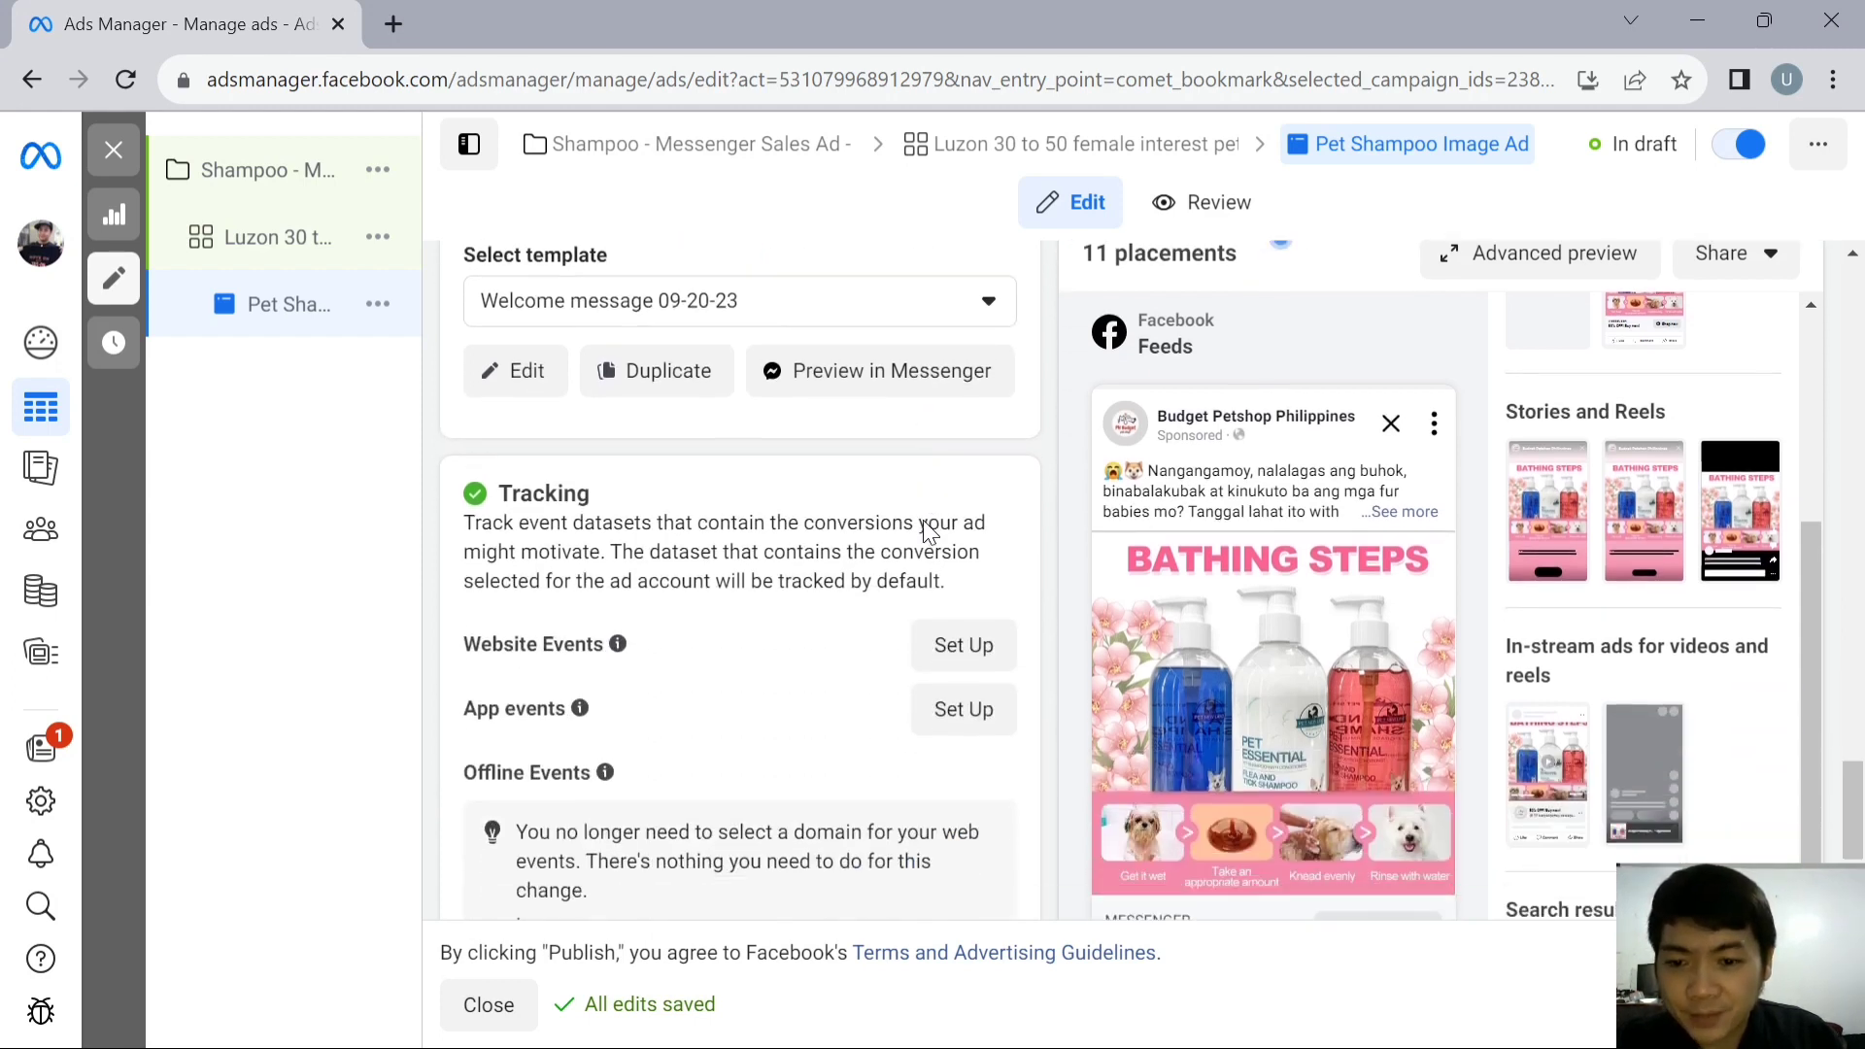
{"action": "scroll", "coordinate": [925, 530], "scroll_direction": "down", "scroll_amount": 2}
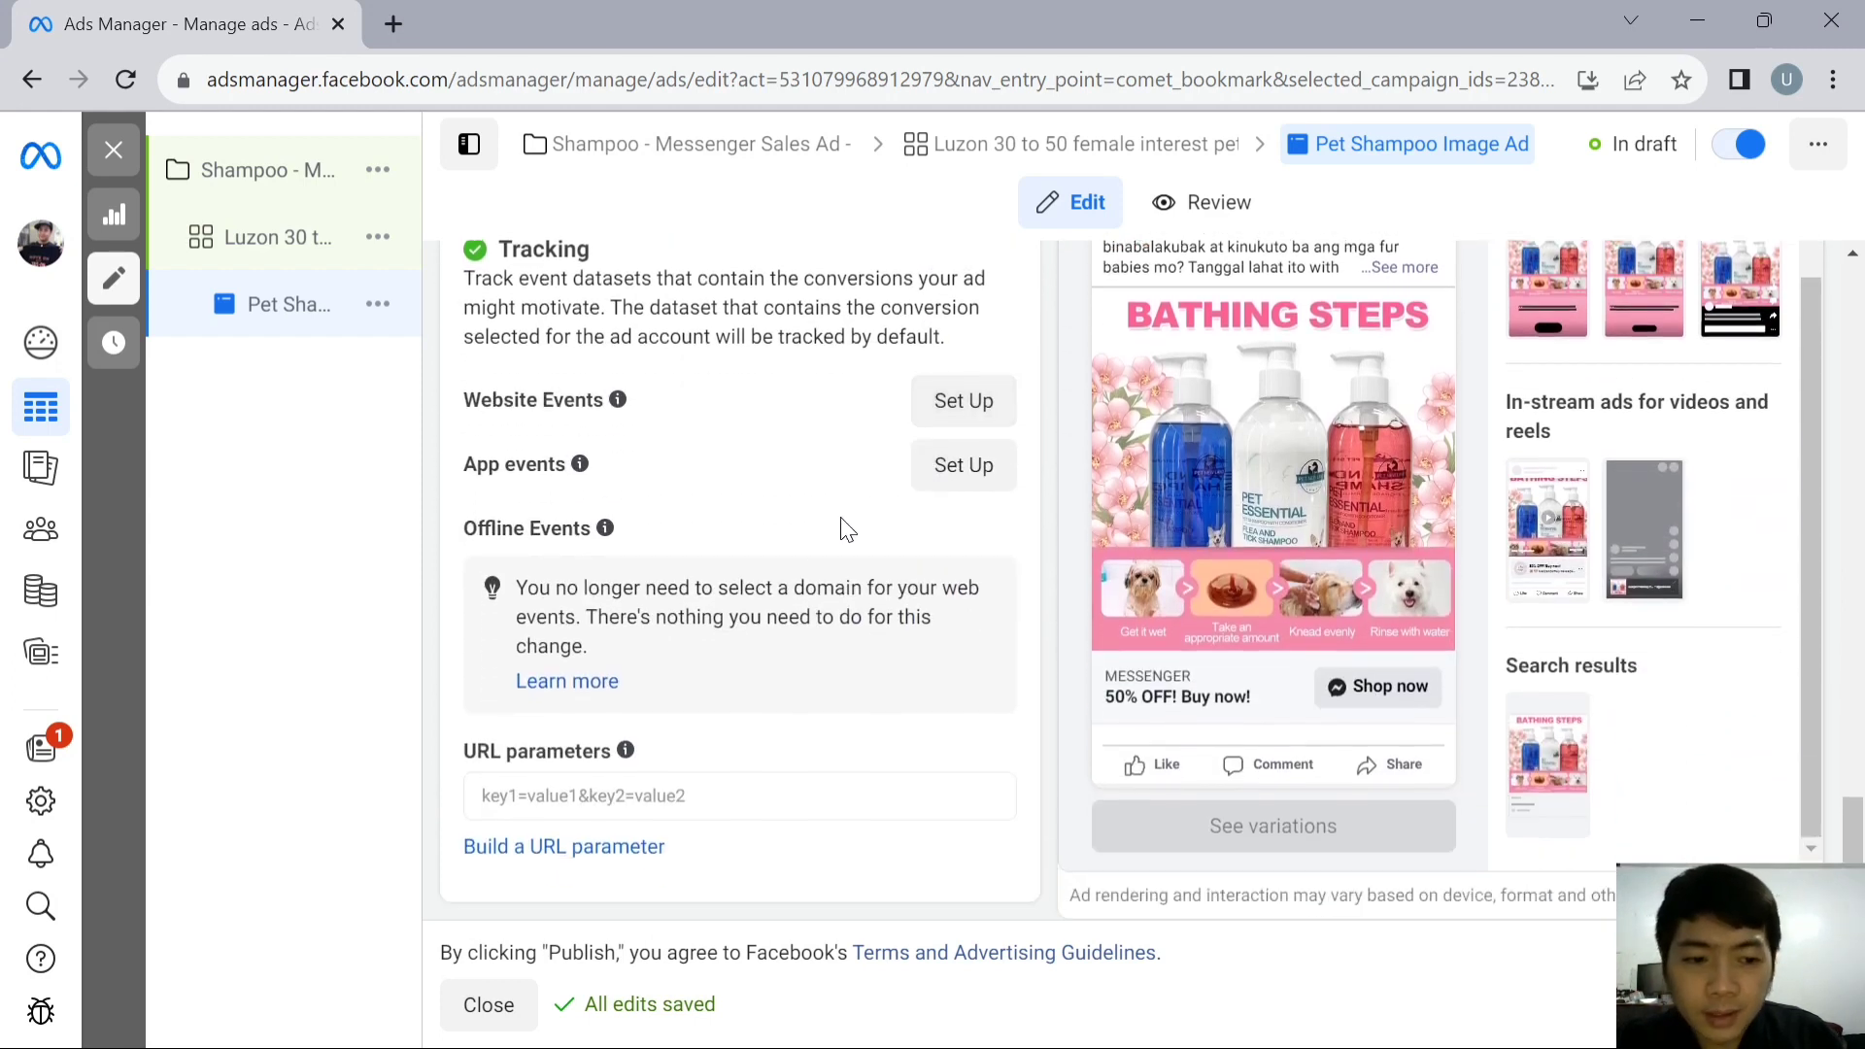
{"action": "scroll", "coordinate": [1443, 562], "scroll_direction": "up", "scroll_amount": 1}
{"action": "scroll", "coordinate": [1443, 562], "scroll_direction": "down", "scroll_amount": 1}
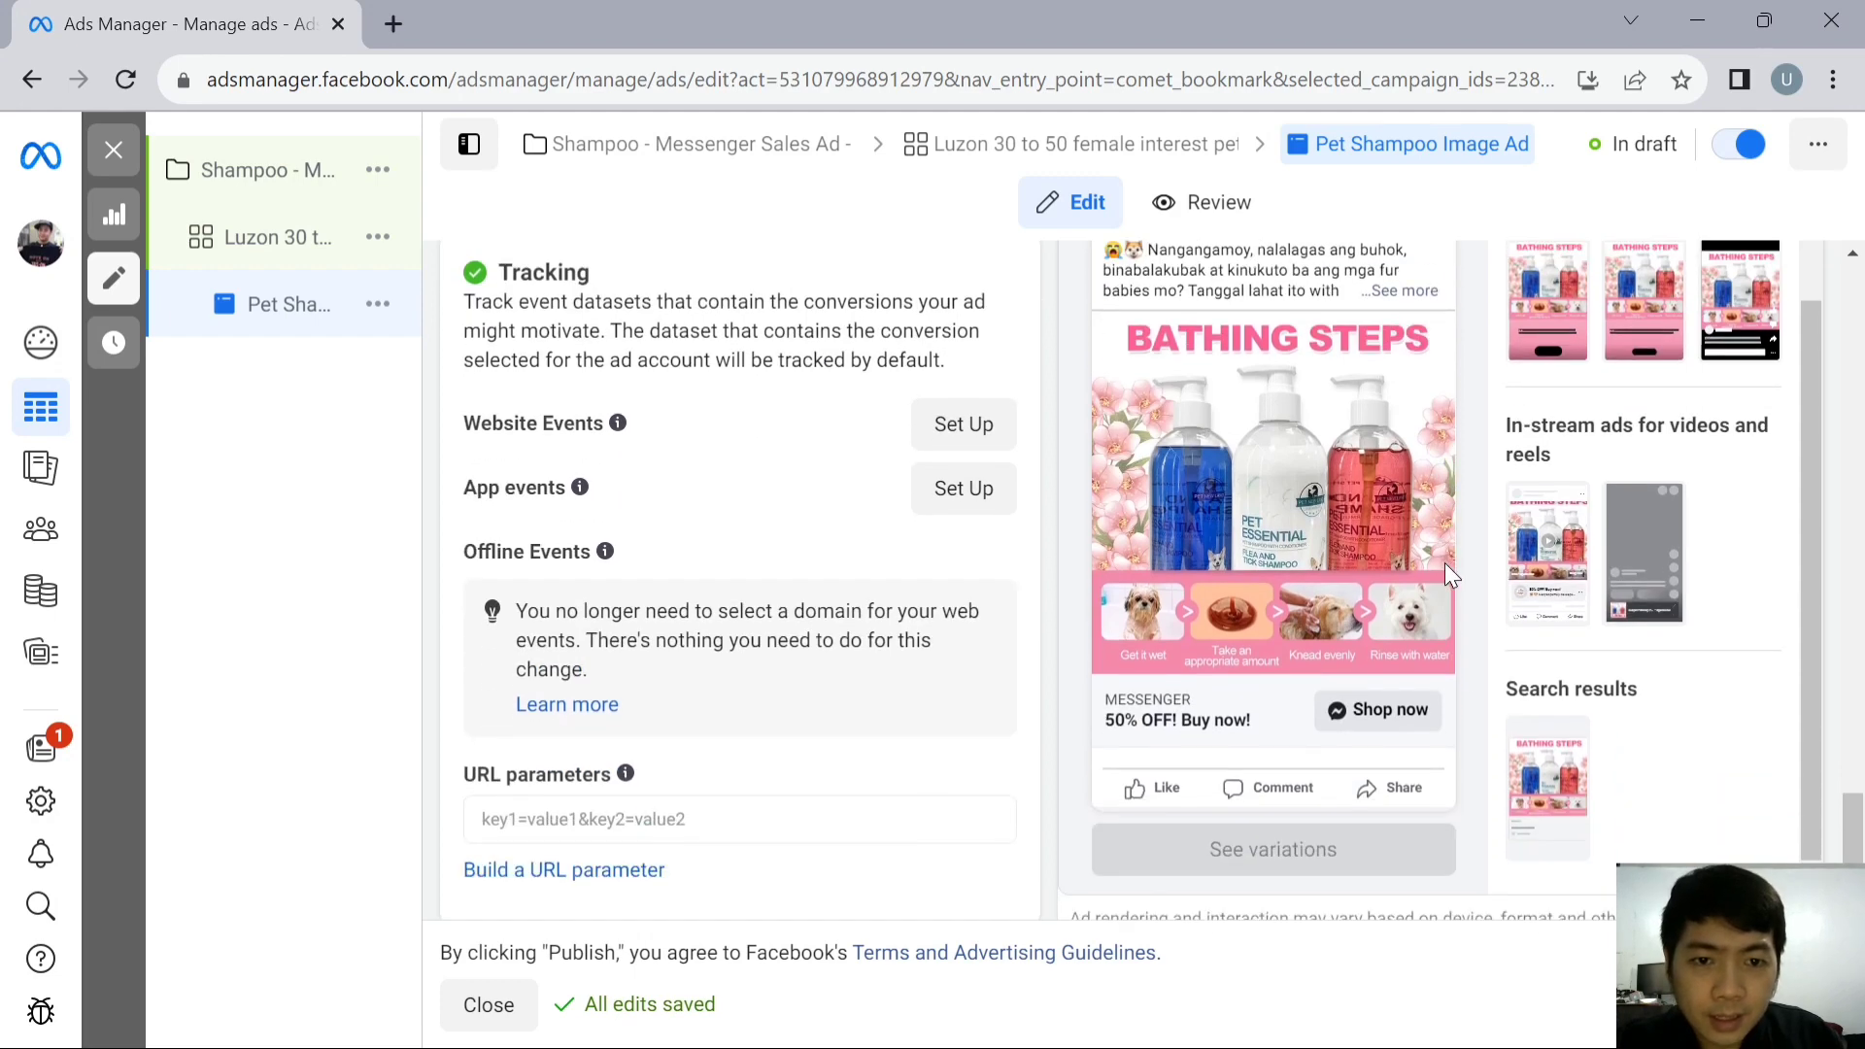
{"action": "scroll", "coordinate": [1443, 563], "scroll_direction": "up", "scroll_amount": 3}
{"action": "scroll", "coordinate": [1443, 545], "scroll_direction": "down", "scroll_amount": 1}
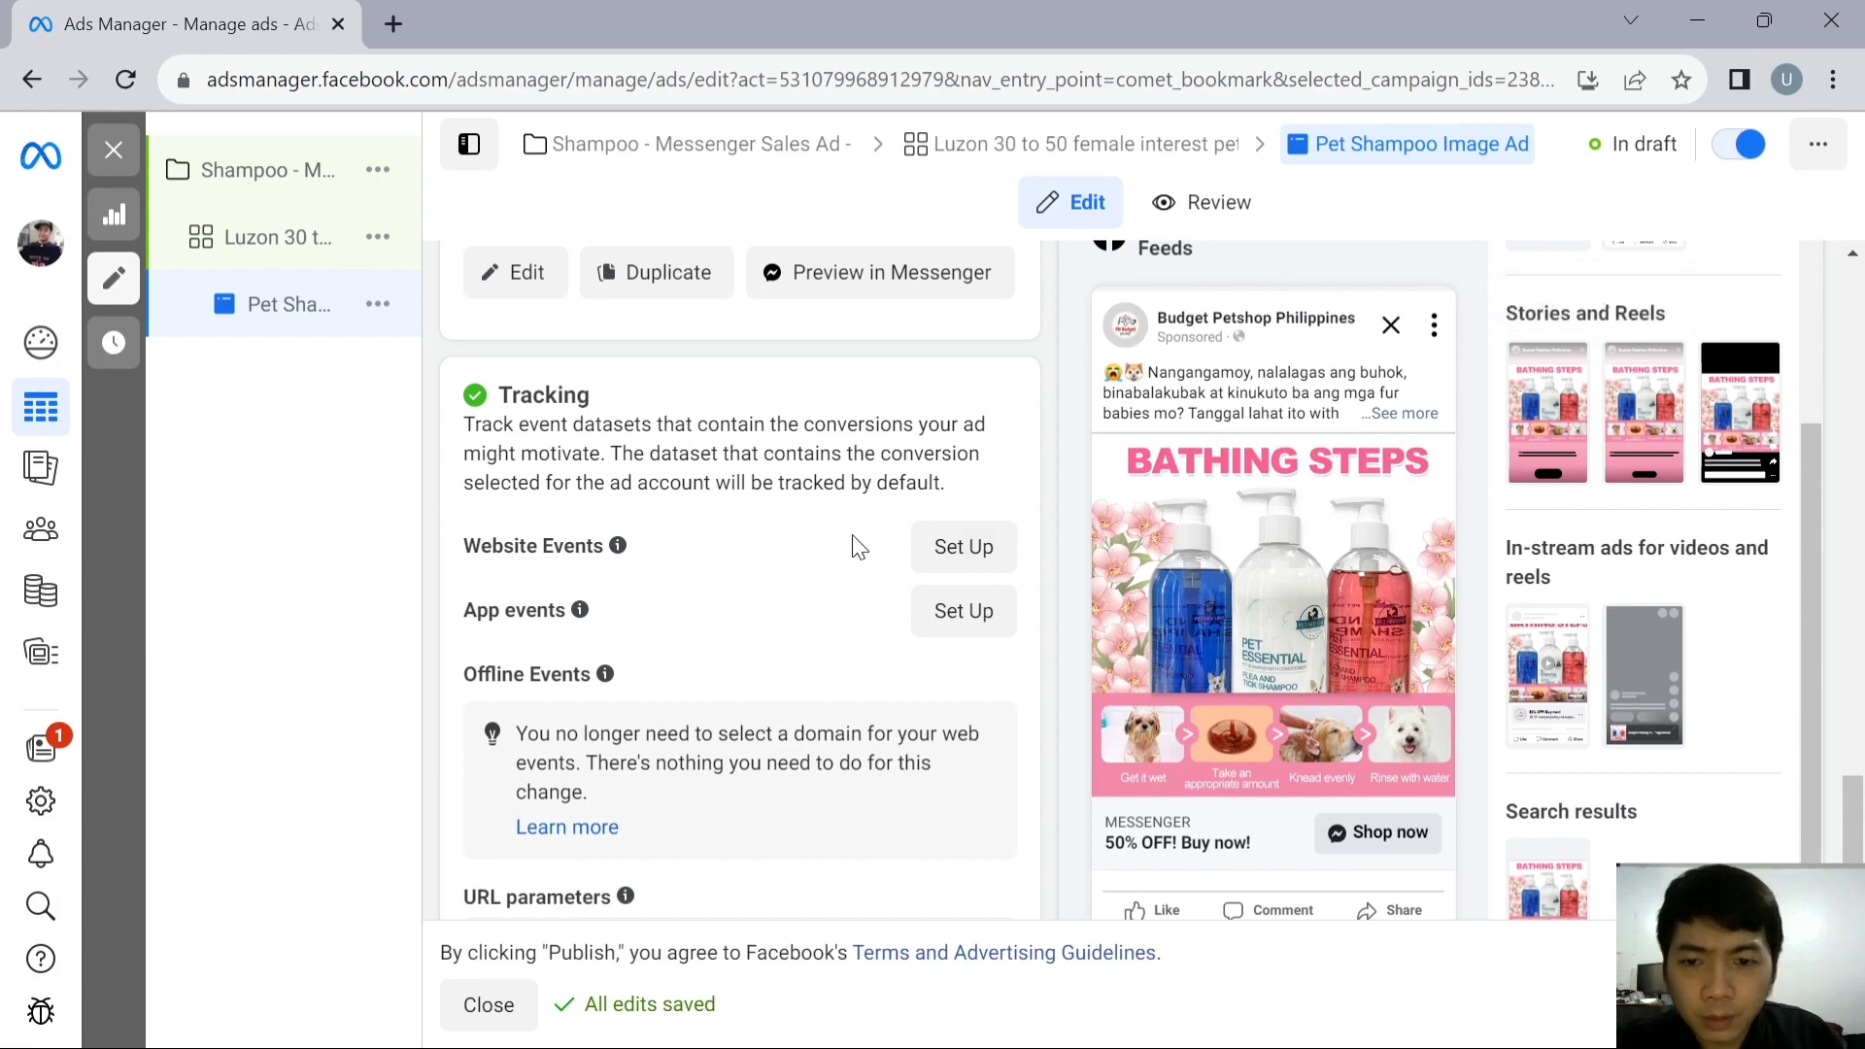
{"action": "scroll", "coordinate": [855, 550], "scroll_direction": "down", "scroll_amount": 1}
{"action": "scroll", "coordinate": [874, 541], "scroll_direction": "up", "scroll_amount": 3}
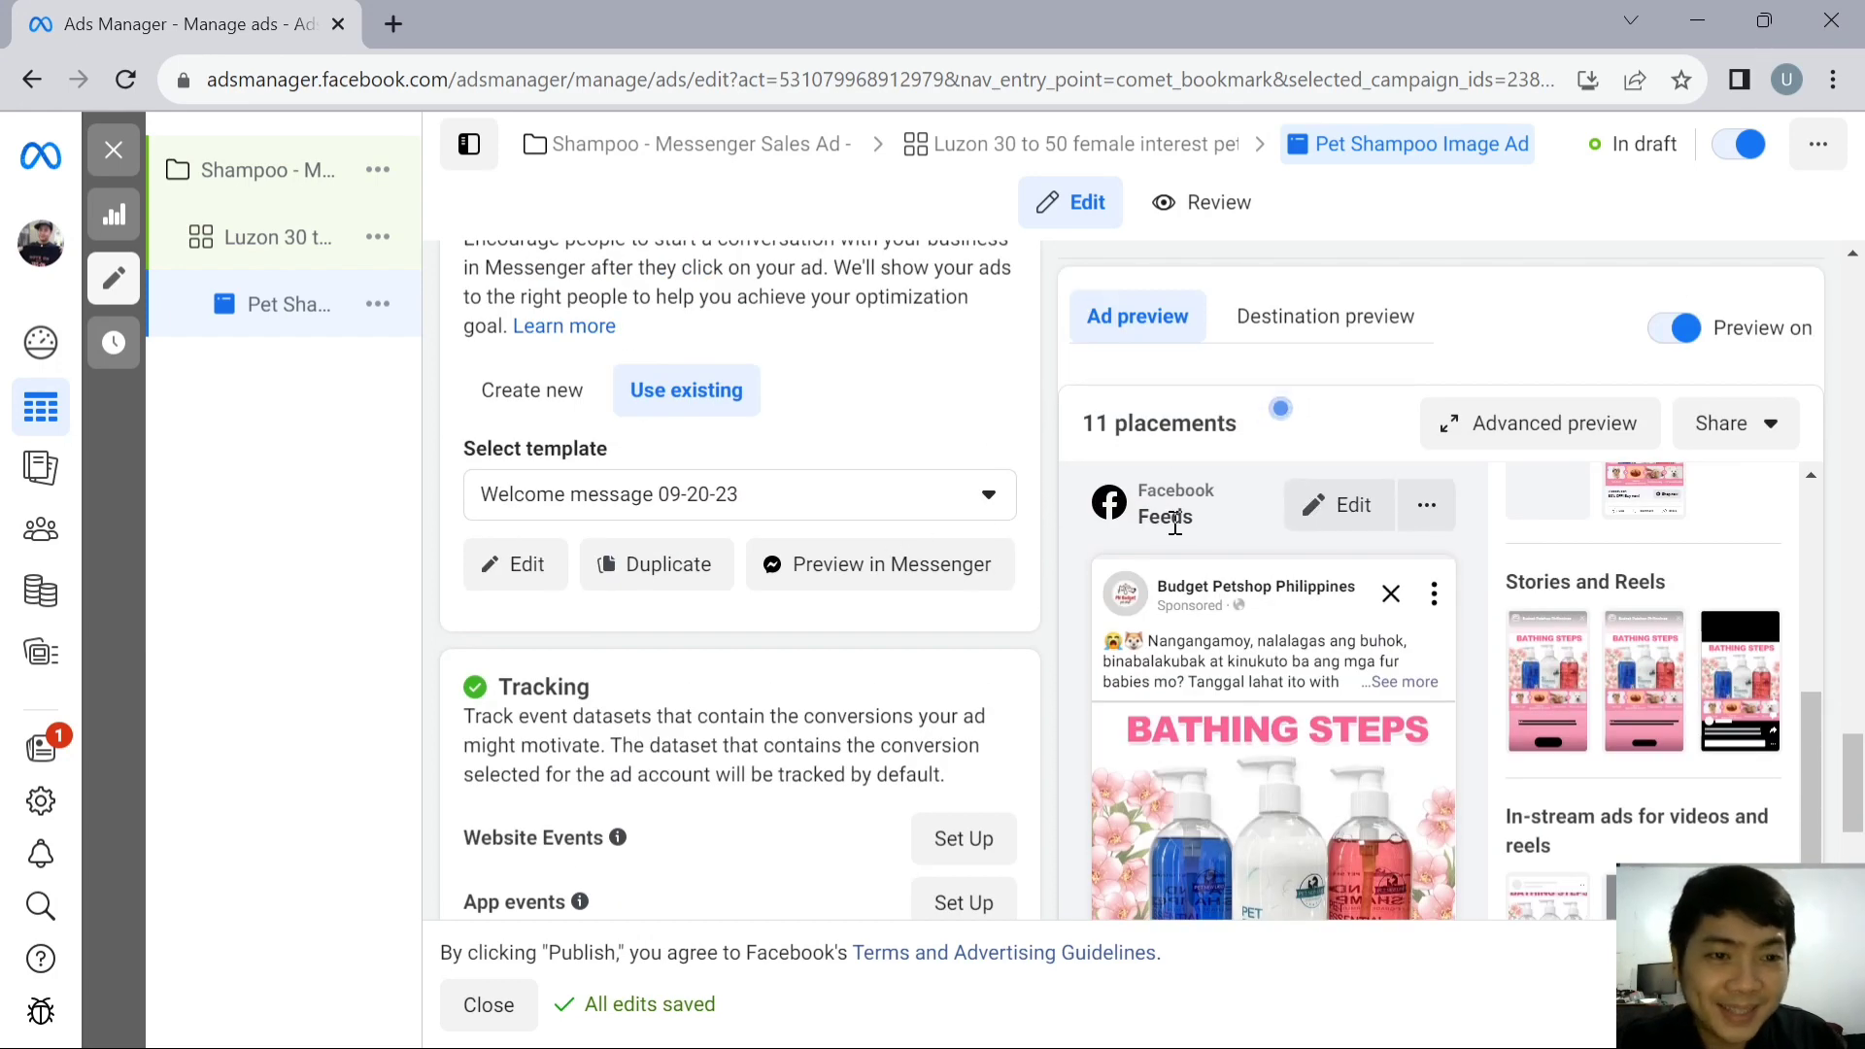
{"action": "scroll", "coordinate": [1553, 559], "scroll_direction": "down", "scroll_amount": 3}
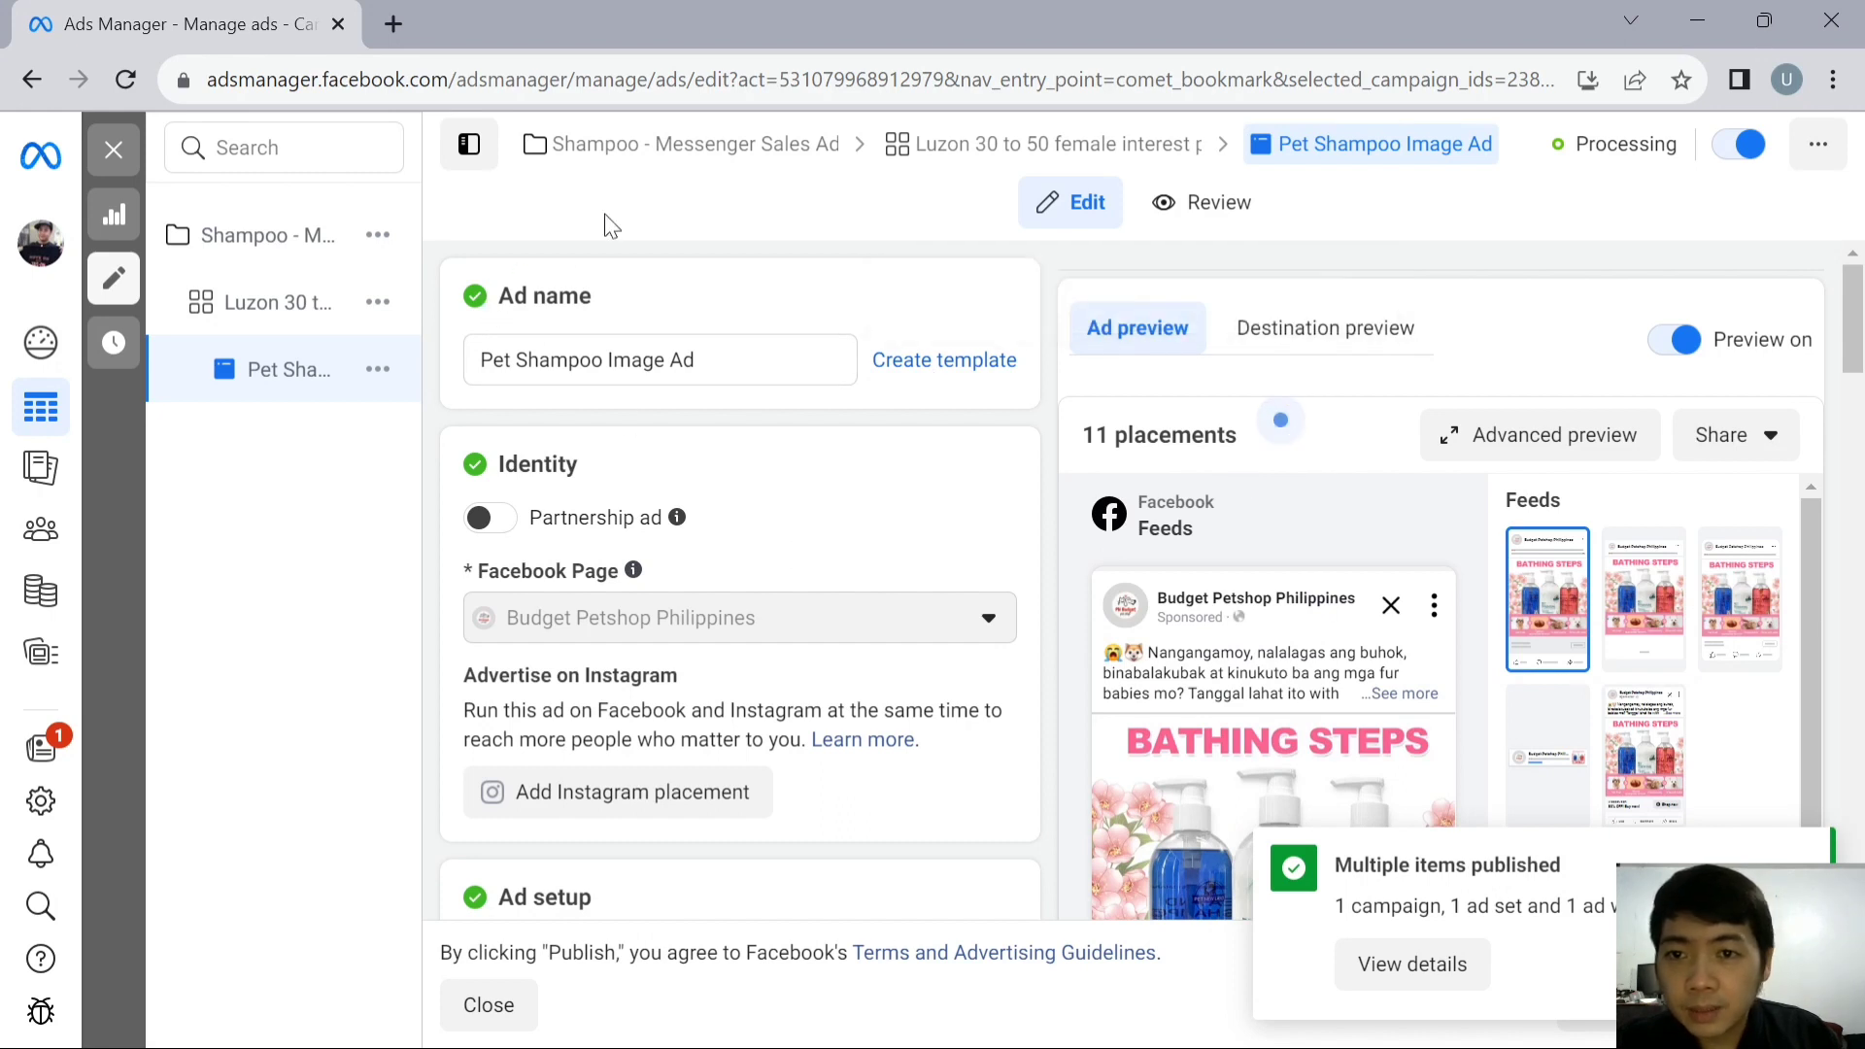
- Close the ad editor to return to the ads table, and dismiss the tip about column filters
{"action": "left_click", "coordinate": [474, 149]}
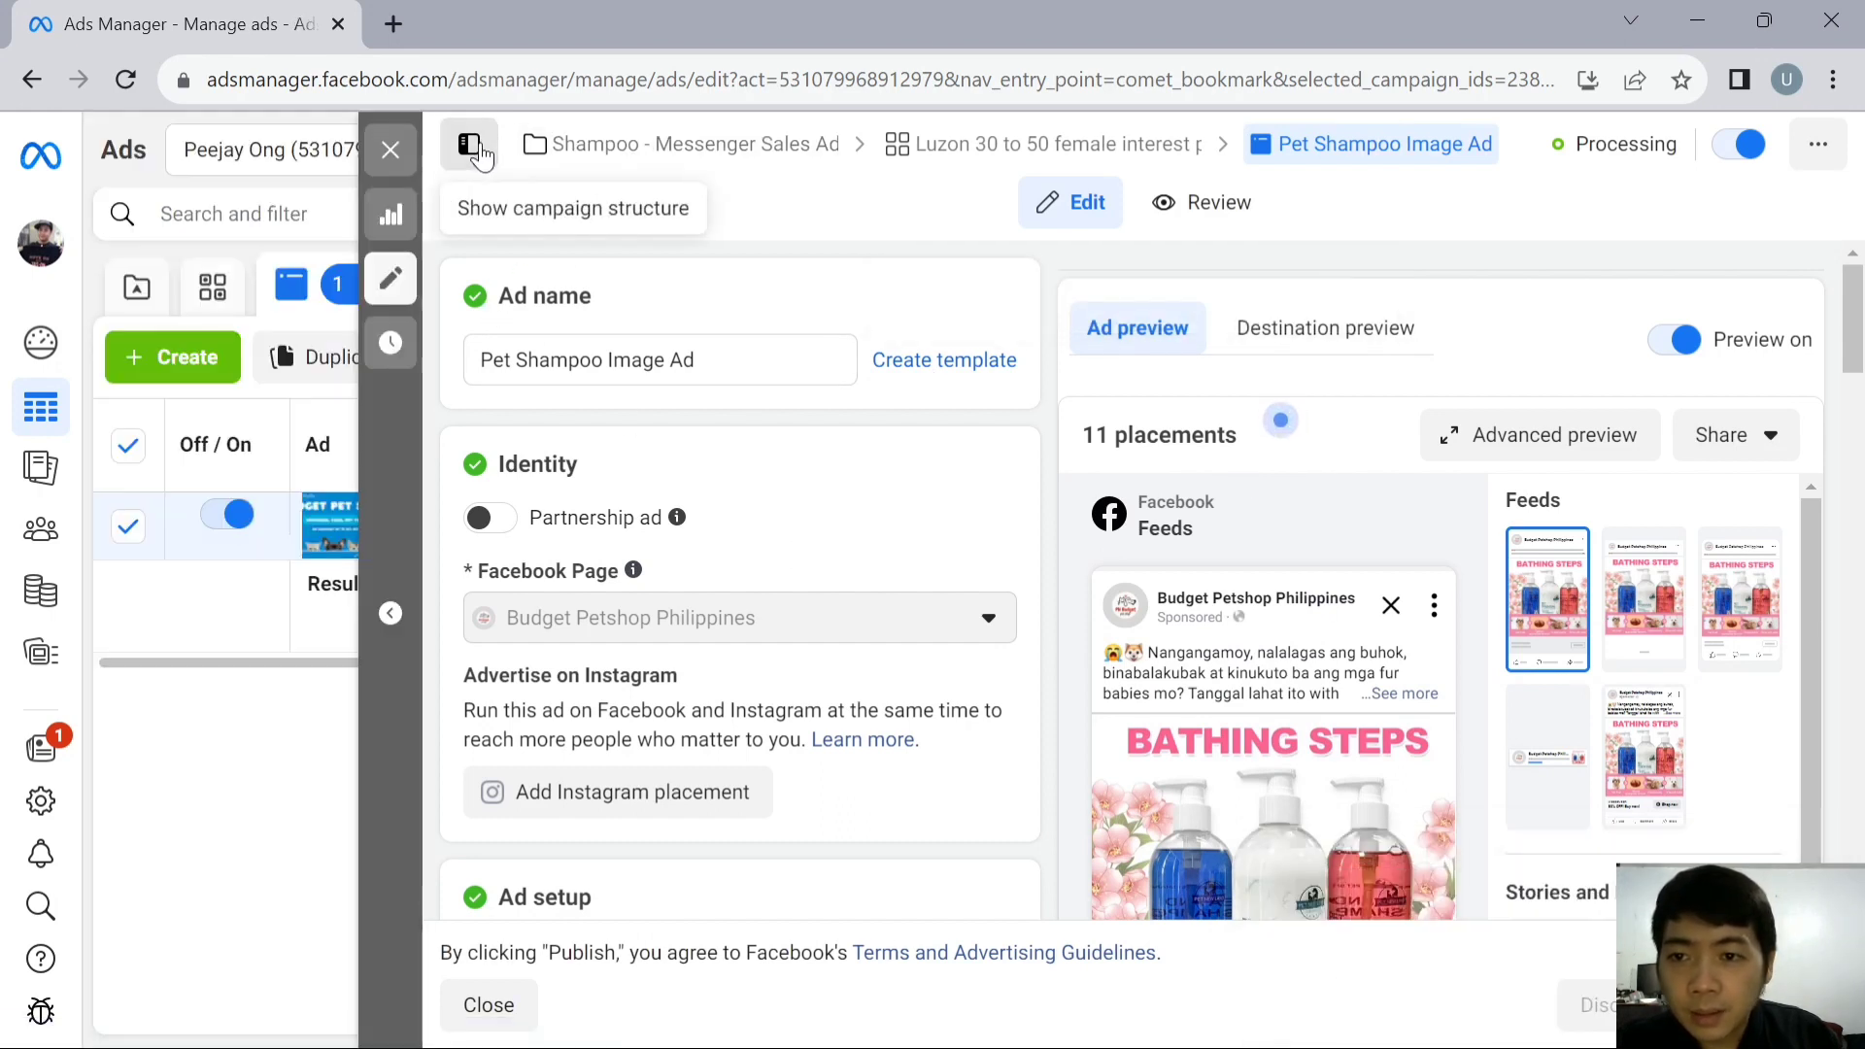
{"action": "left_click", "coordinate": [476, 150]}
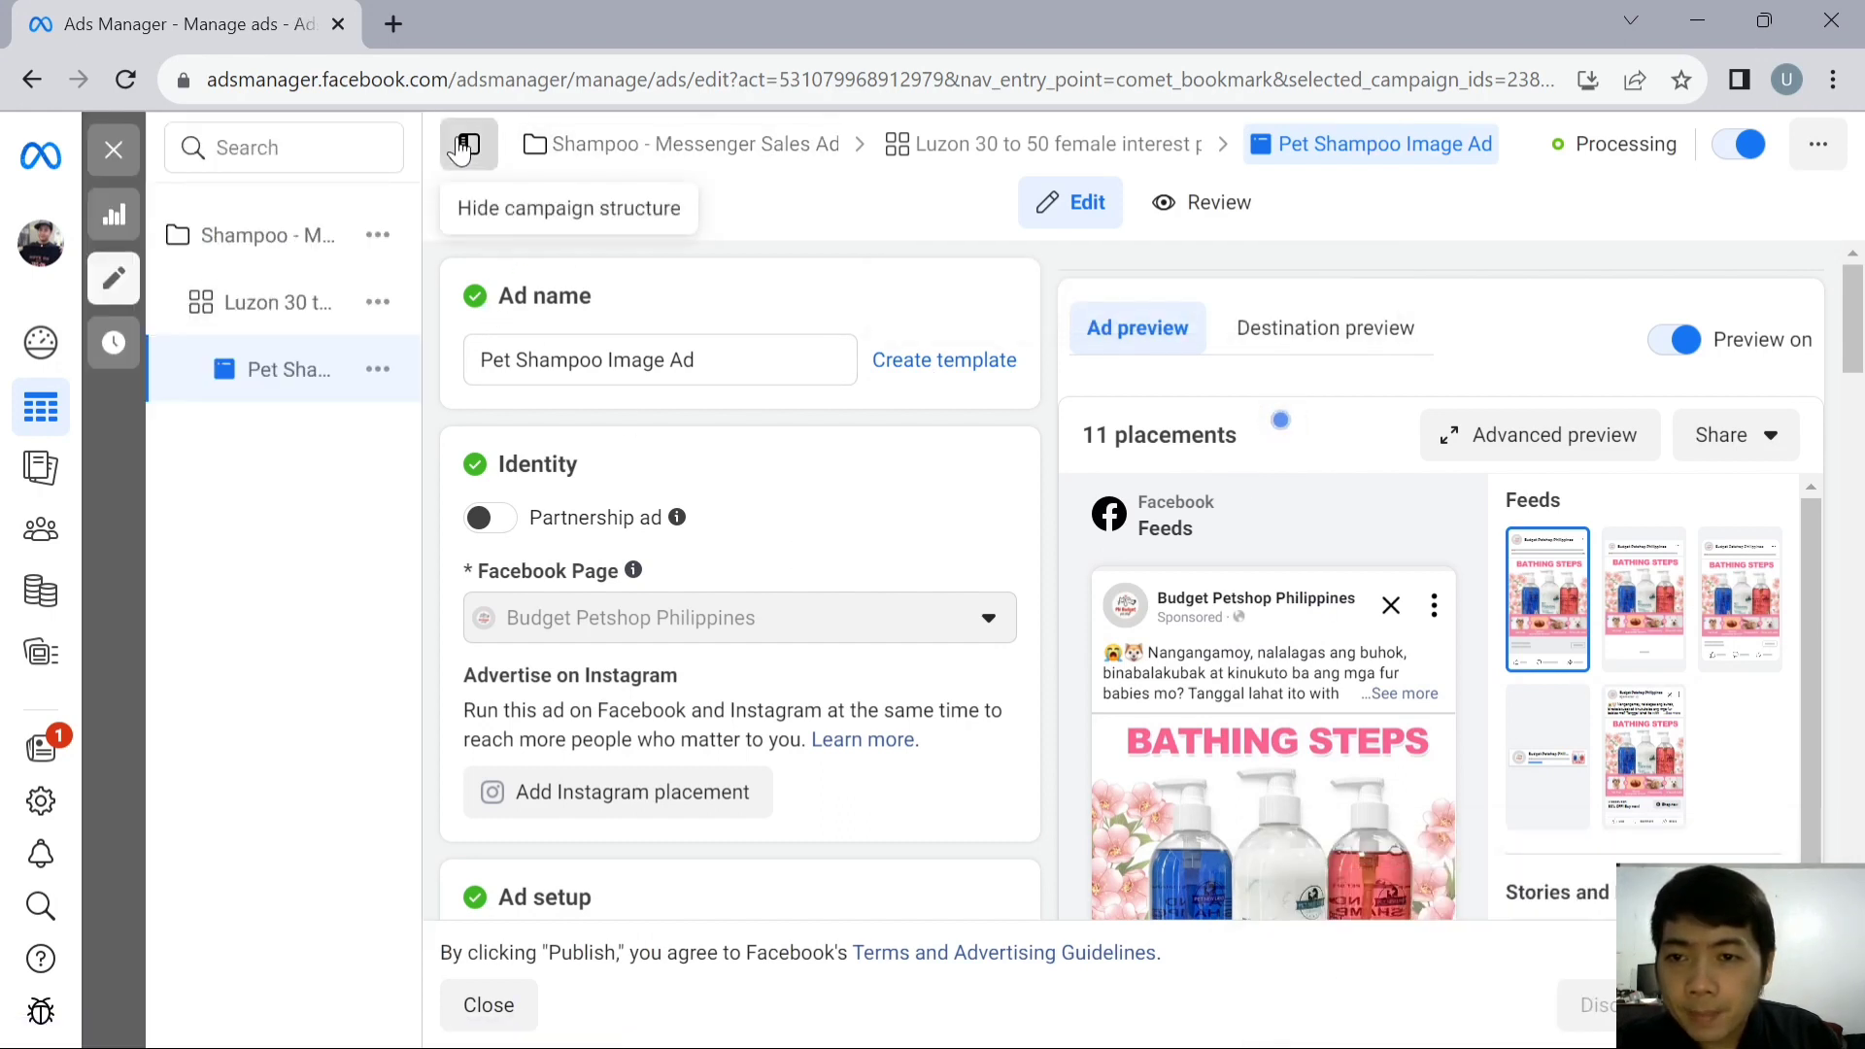
{"action": "left_click", "coordinate": [473, 148]}
{"action": "left_click", "coordinate": [392, 154]}
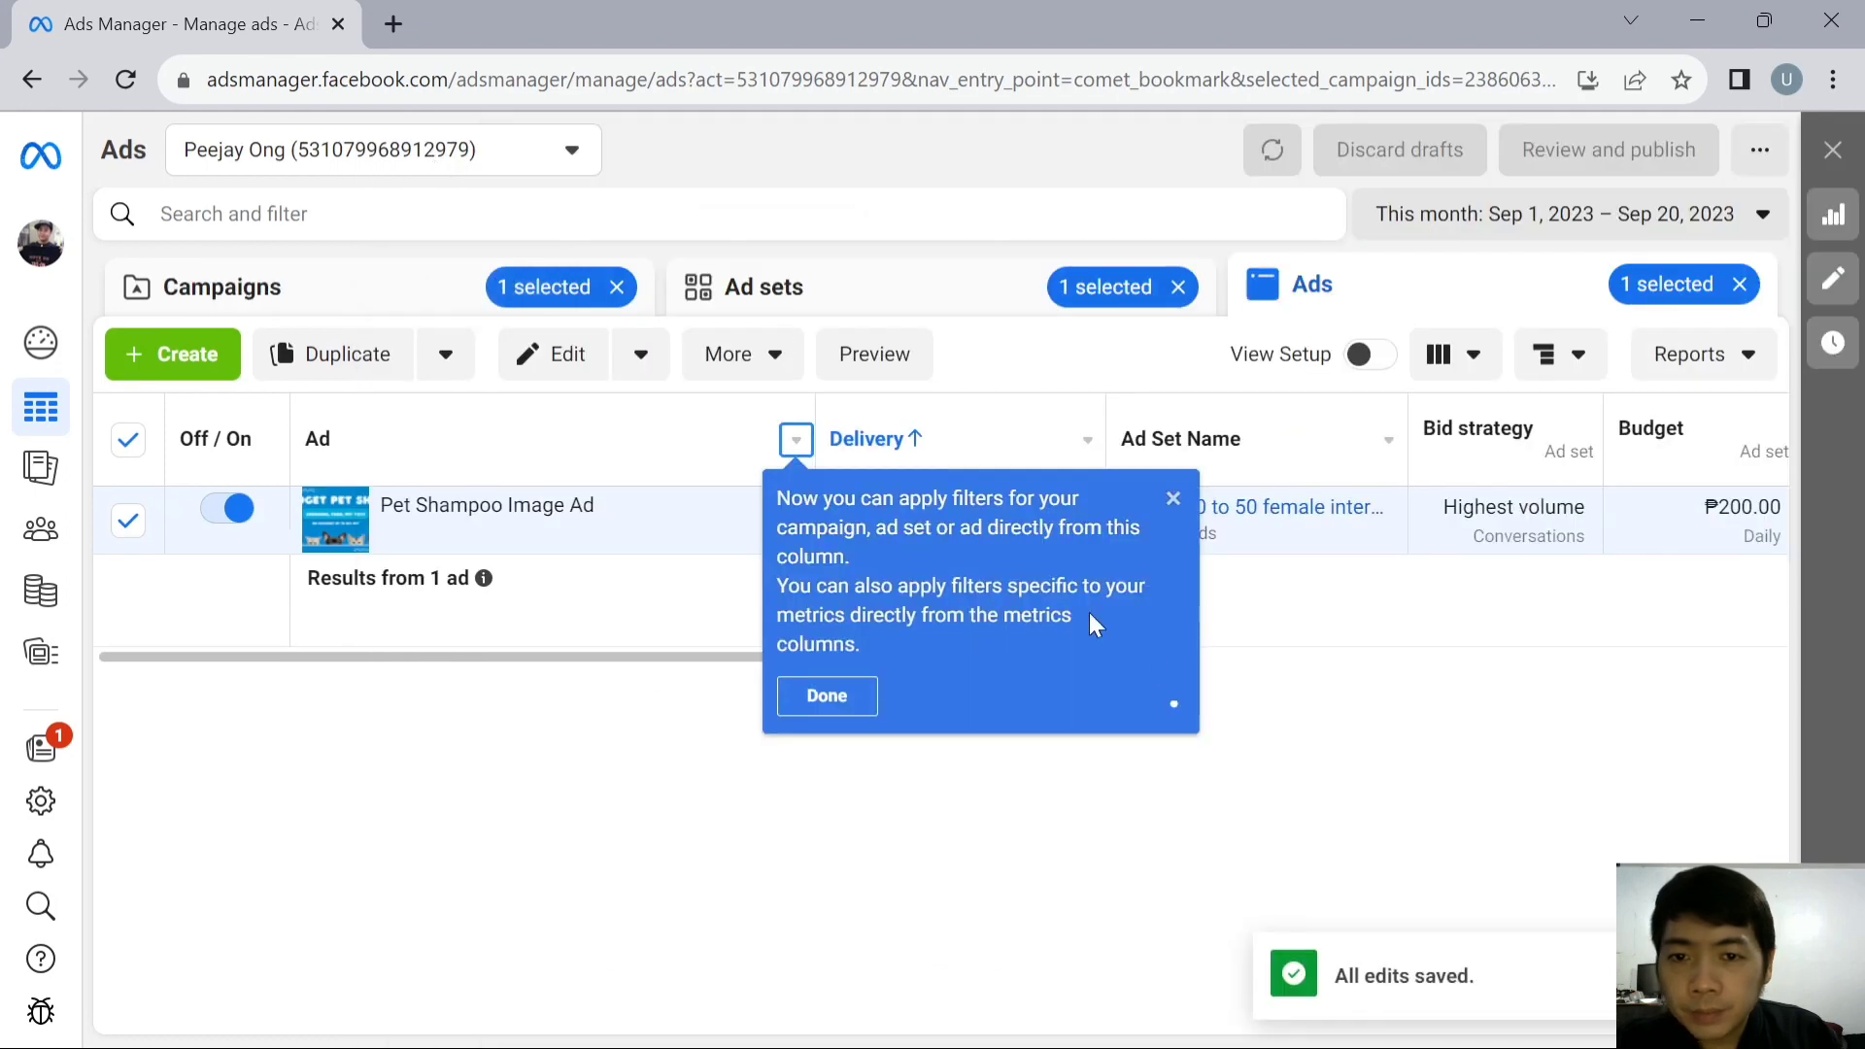
{"action": "left_click", "coordinate": [1173, 498]}
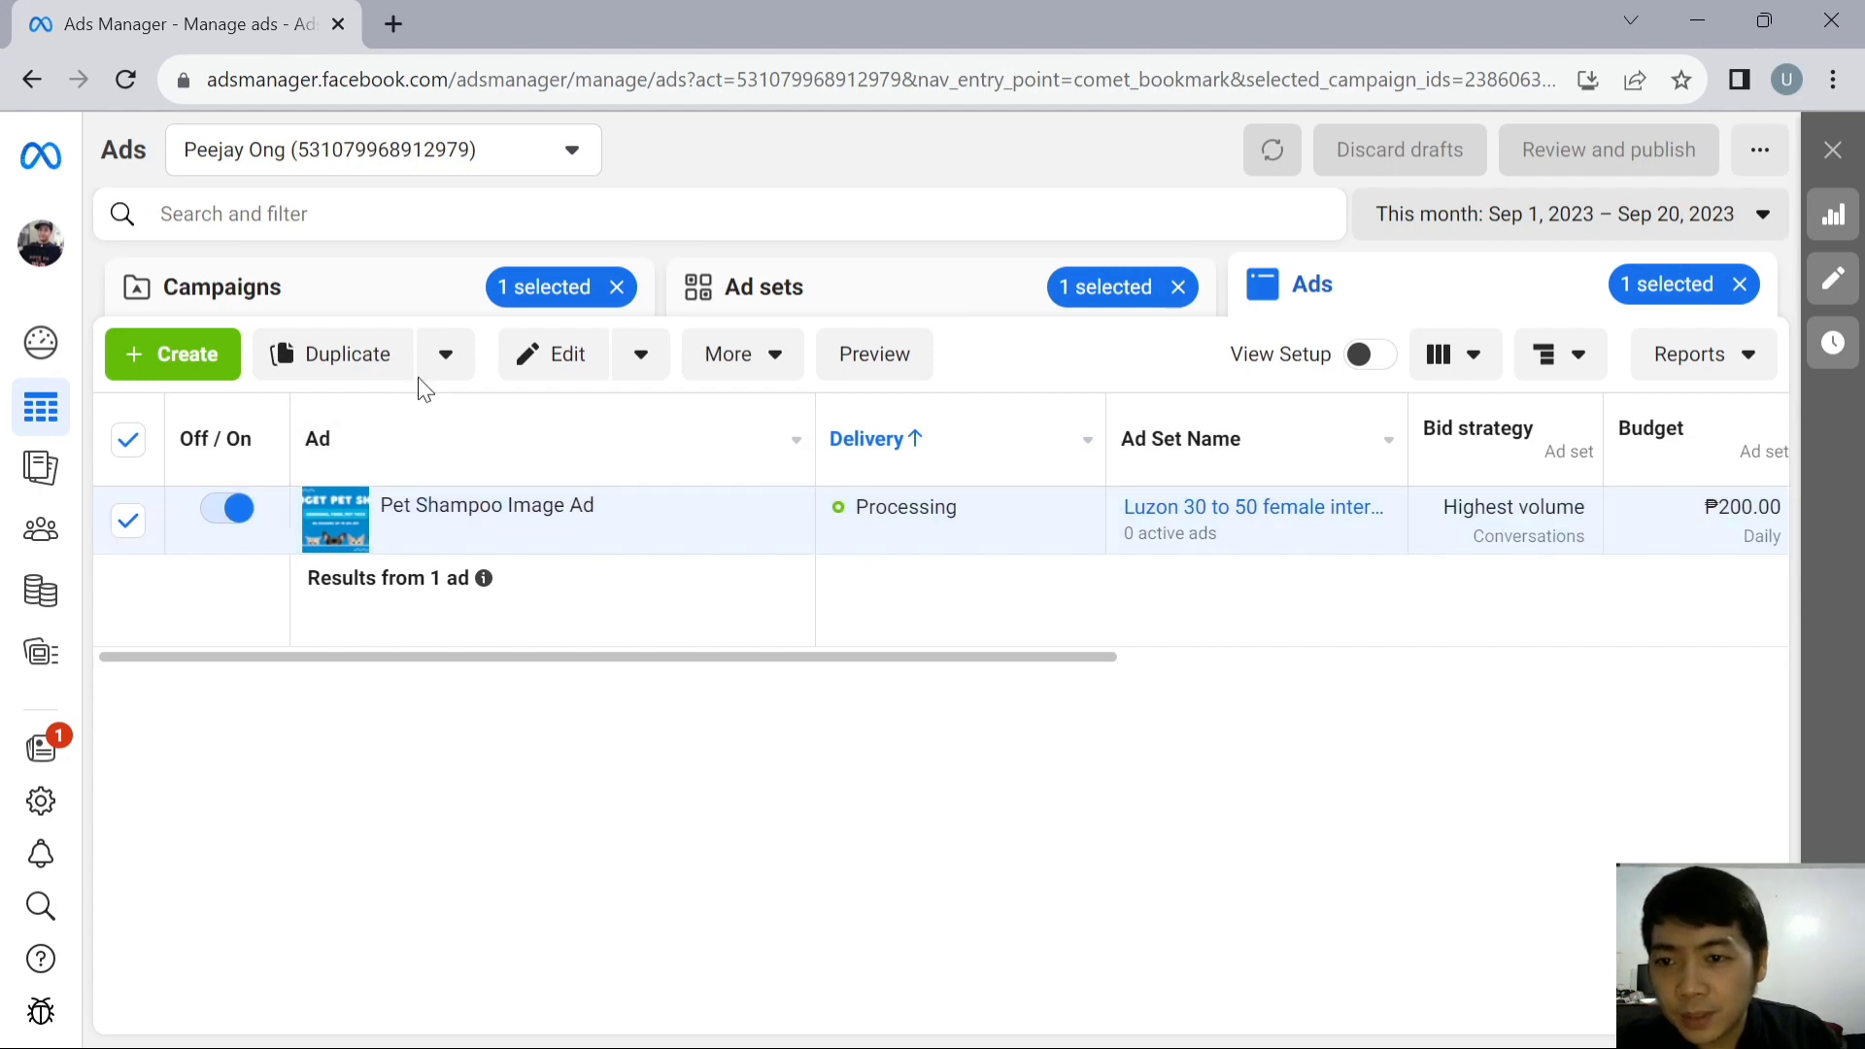
- Review the delivery status of the shampoo campaign, its ad set and the Pet Shampoo Image Ad at each level
{"action": "left_click", "coordinate": [404, 290]}
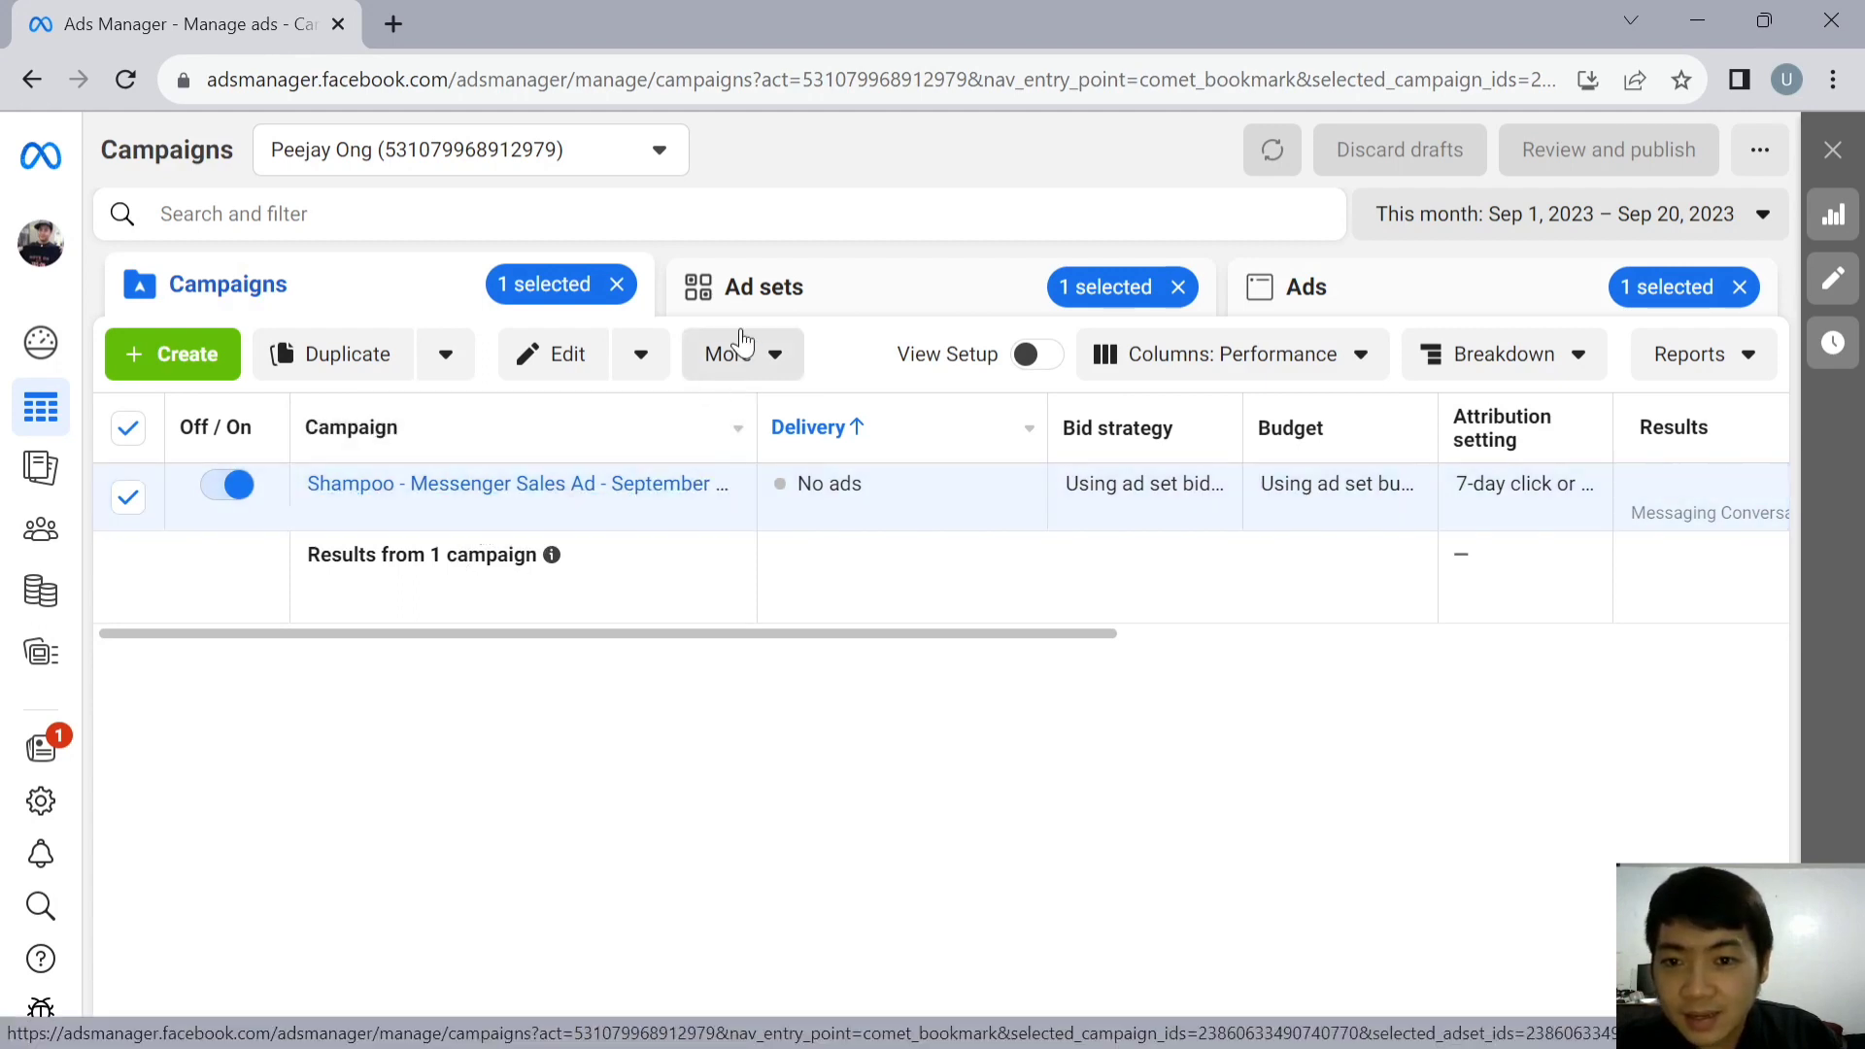
{"action": "left_click", "coordinate": [803, 291]}
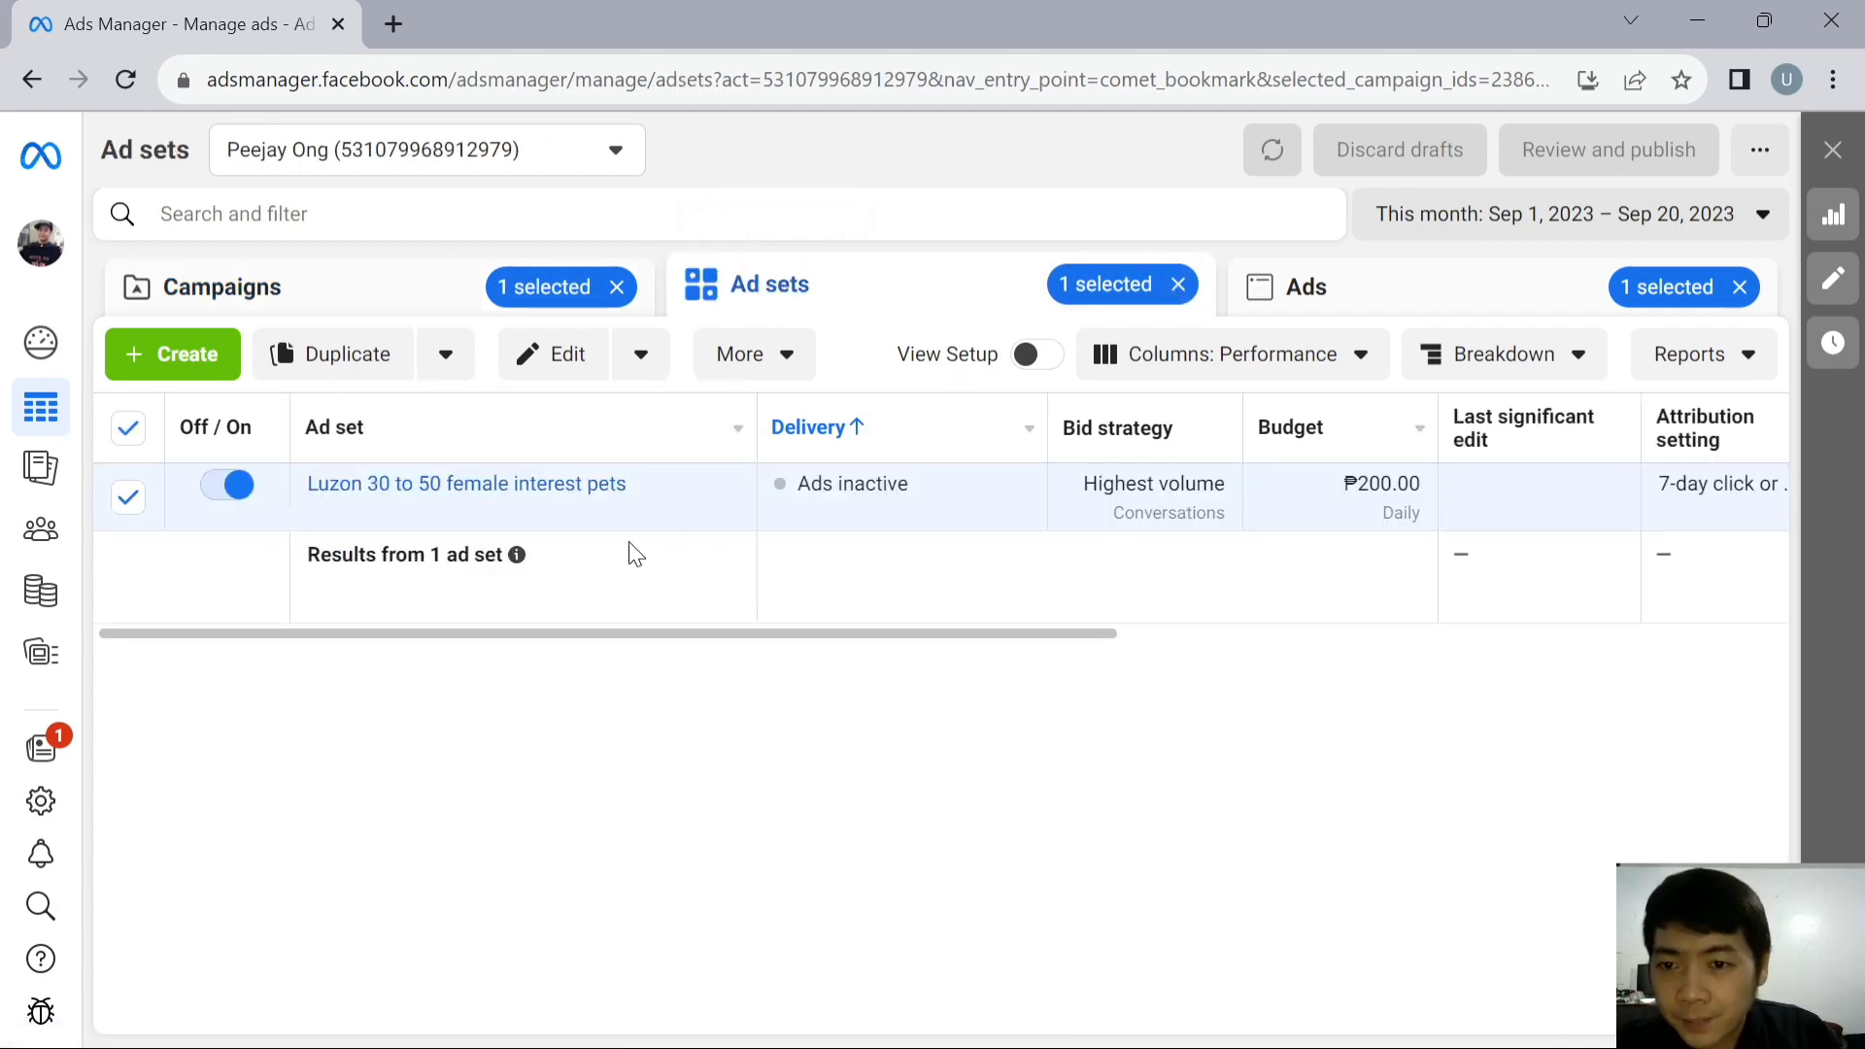
{"action": "mouse_move", "coordinate": [544, 491]}
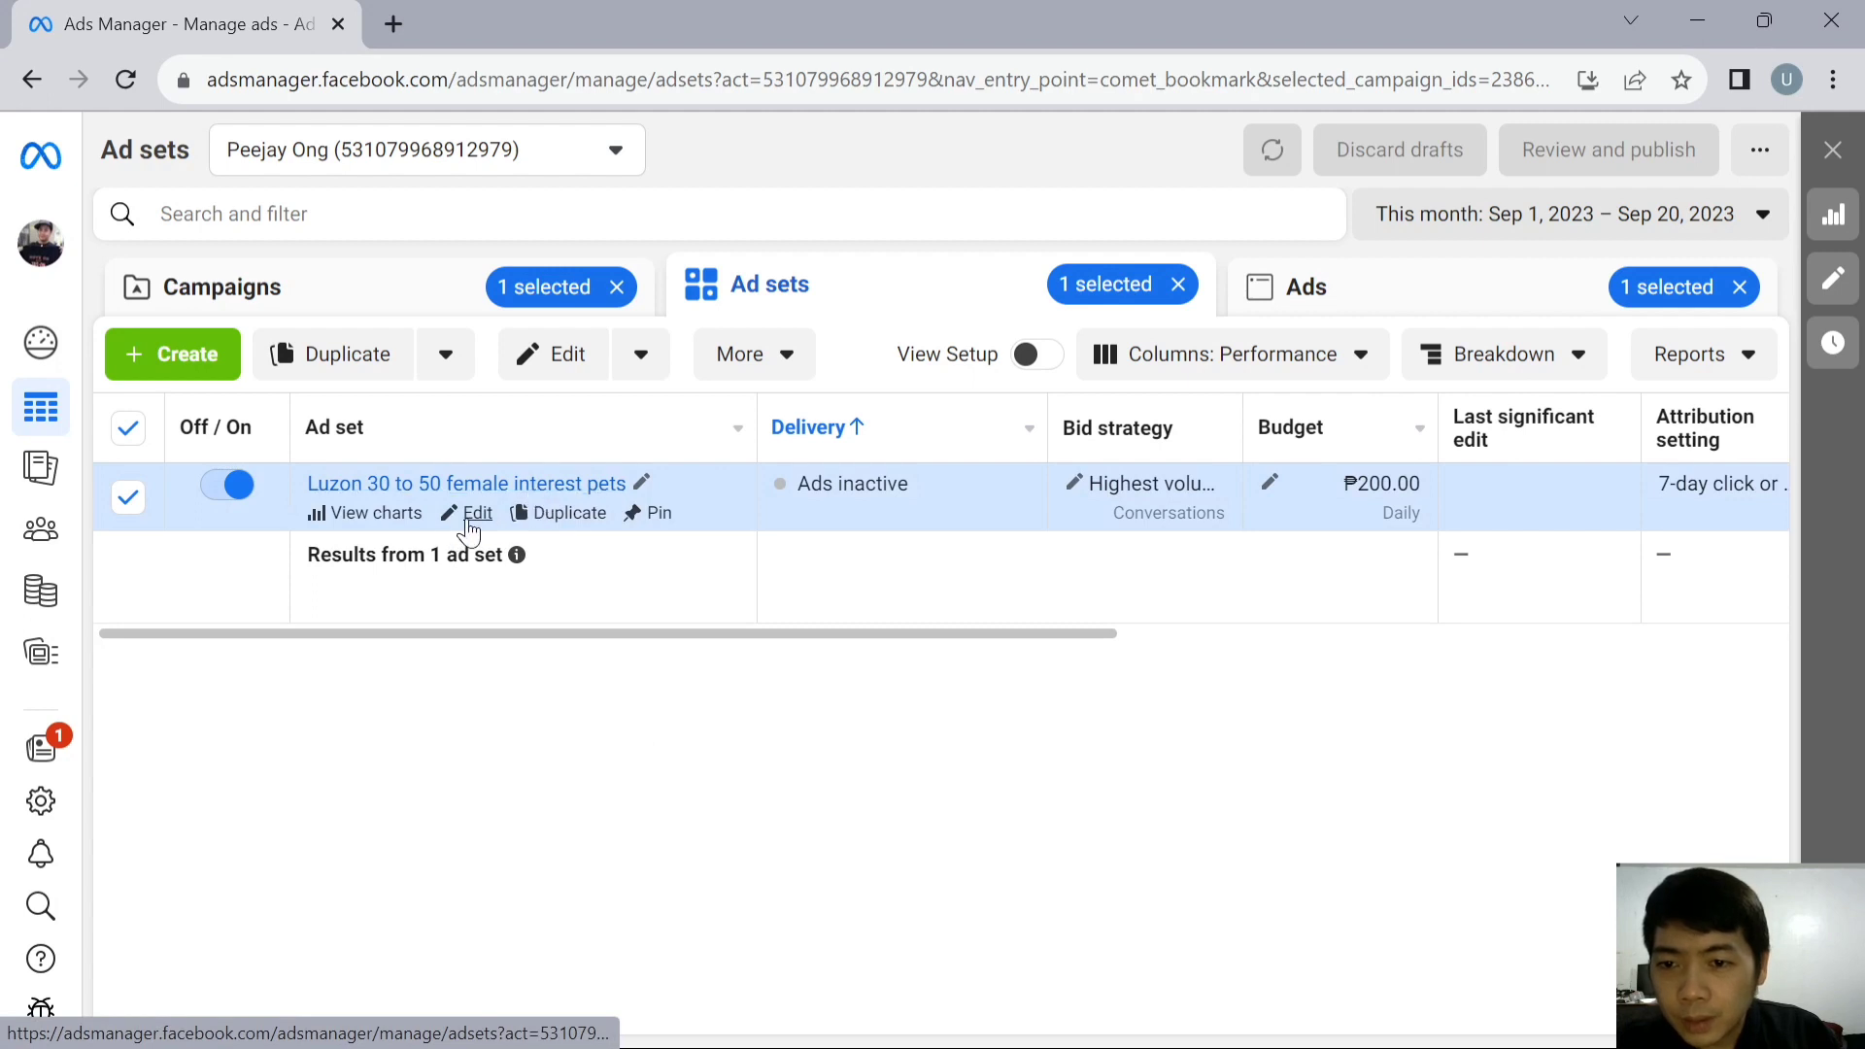
{"action": "left_click", "coordinate": [1490, 313]}
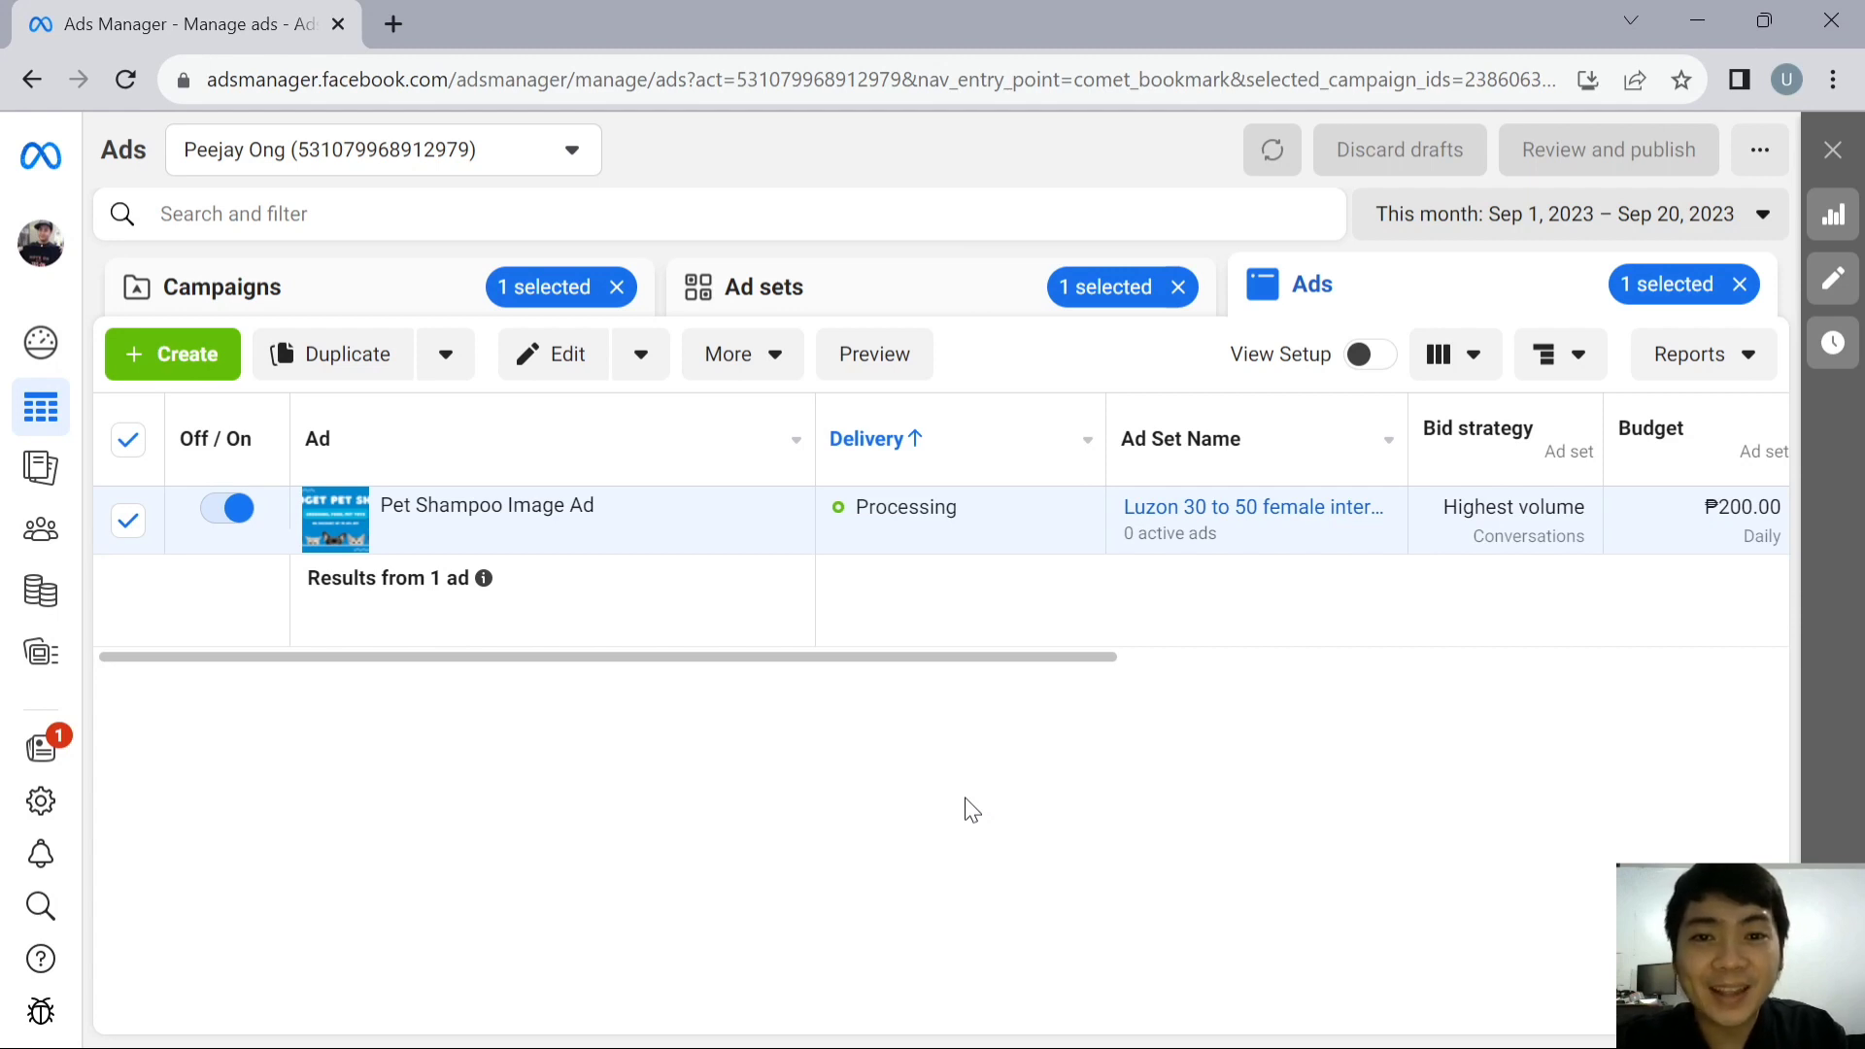
- Turn the Shampoo - Messenger Sales Ad campaign off and back on at campaign level
{"action": "left_click", "coordinate": [291, 284]}
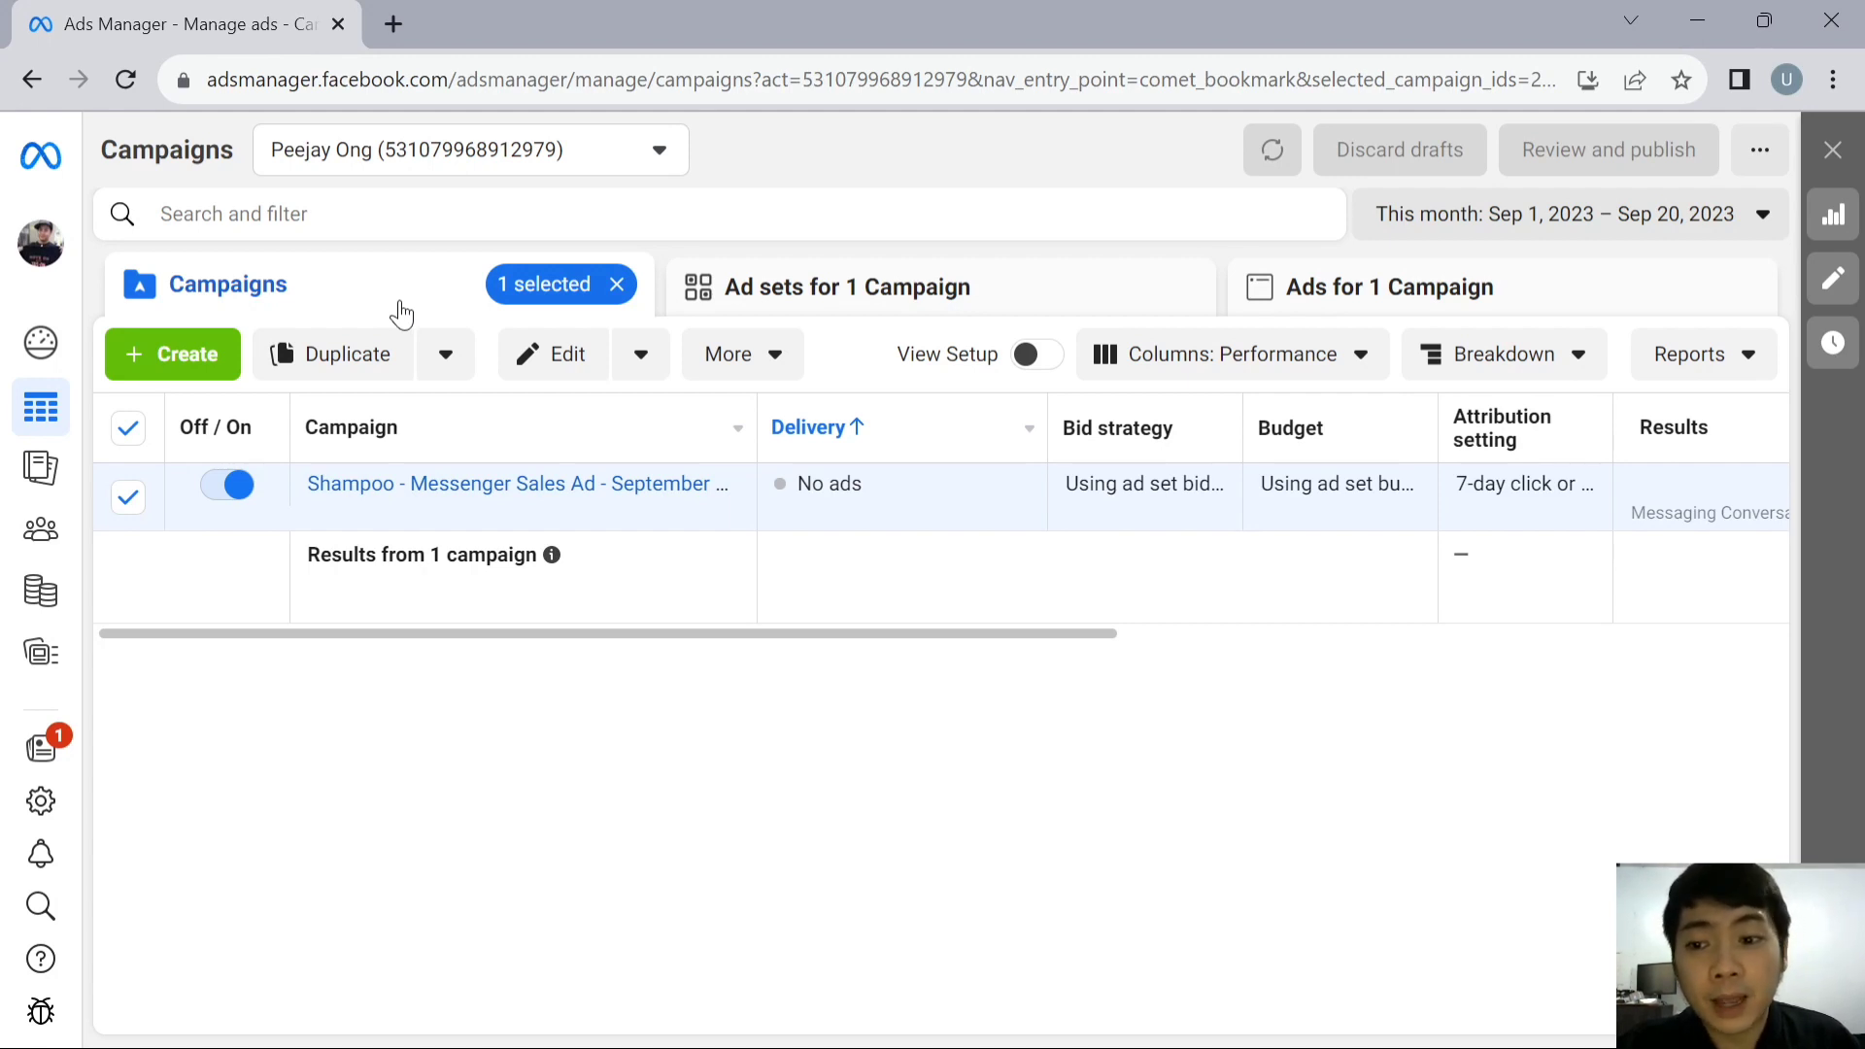
{"action": "left_click", "coordinate": [243, 500]}
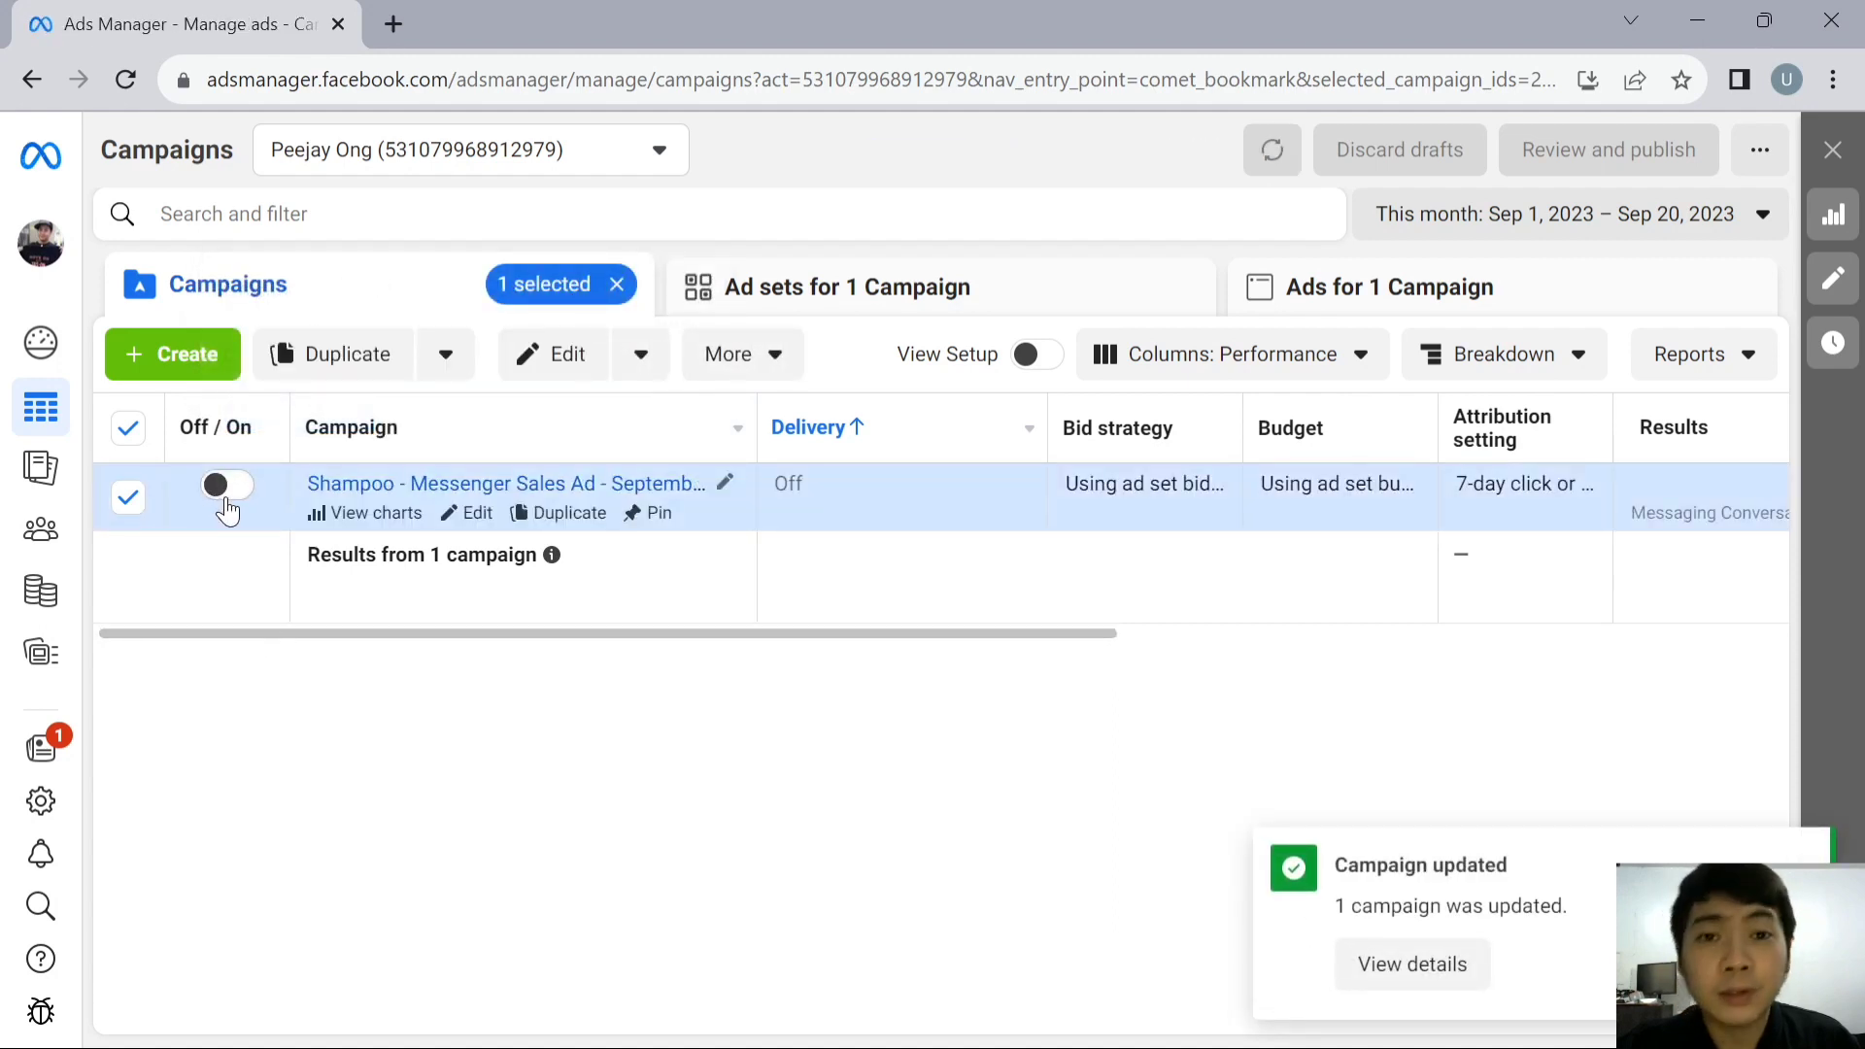
{"action": "left_click", "coordinate": [227, 492]}
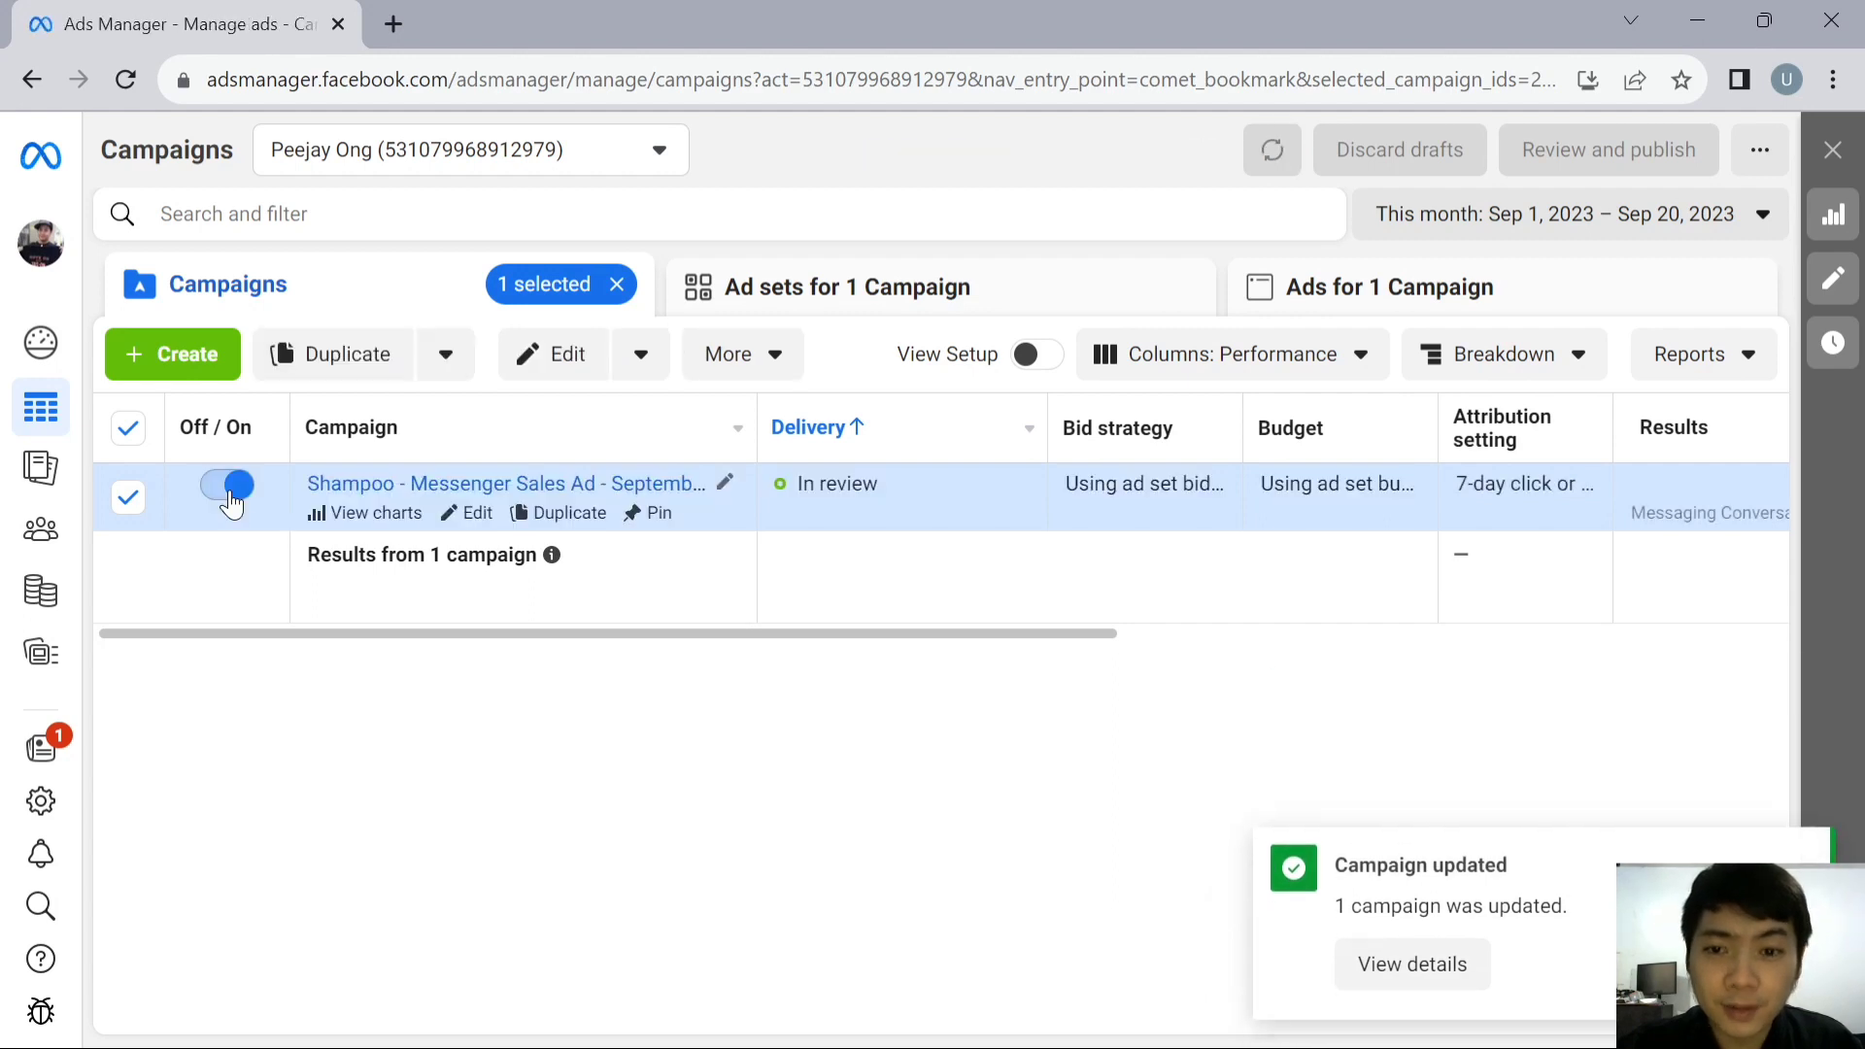